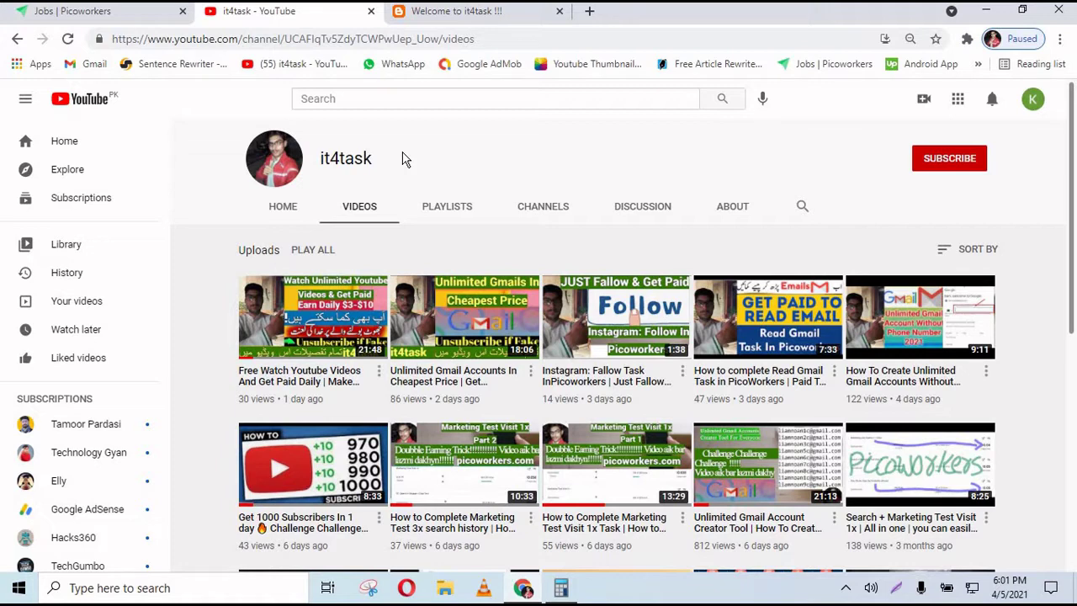
- Subscribe to it4task with the bell set to All, then go to the 'Welcome to it4task !!!' blog
{"action": "left_click", "coordinate": [936, 164]}
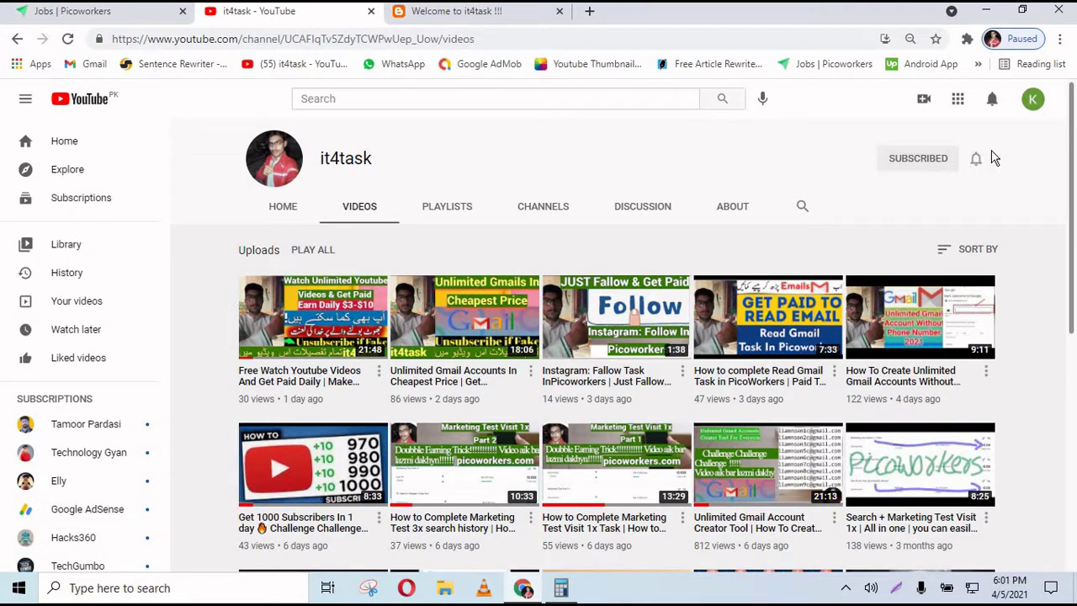
{"action": "left_click", "coordinate": [977, 159]}
{"action": "left_click", "coordinate": [966, 192]}
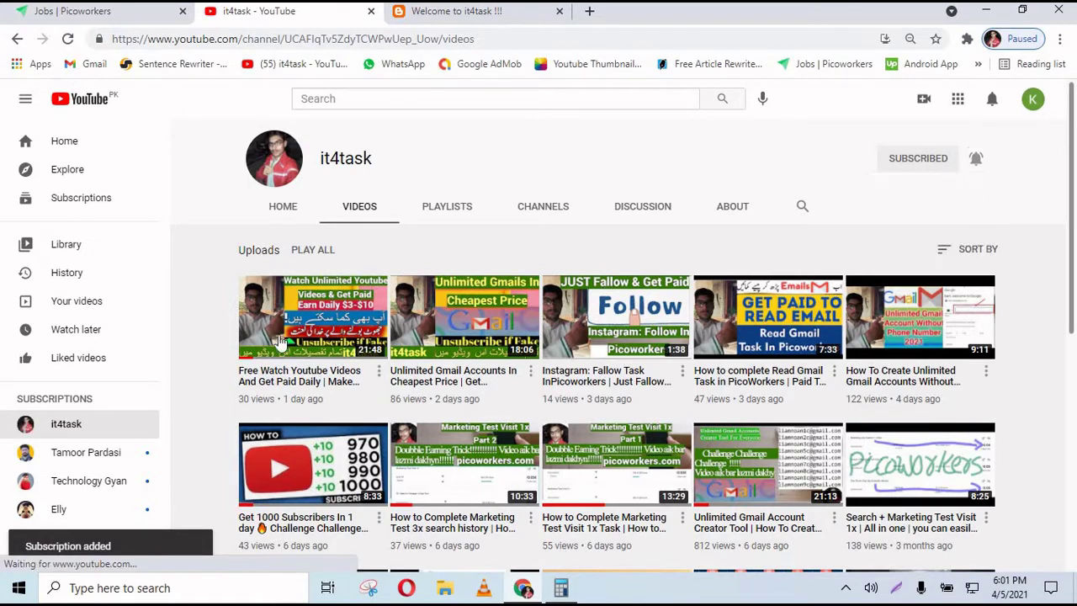
{"action": "left_click_drag", "start_coordinate": [137, 548], "coordinate": [34, 546]}
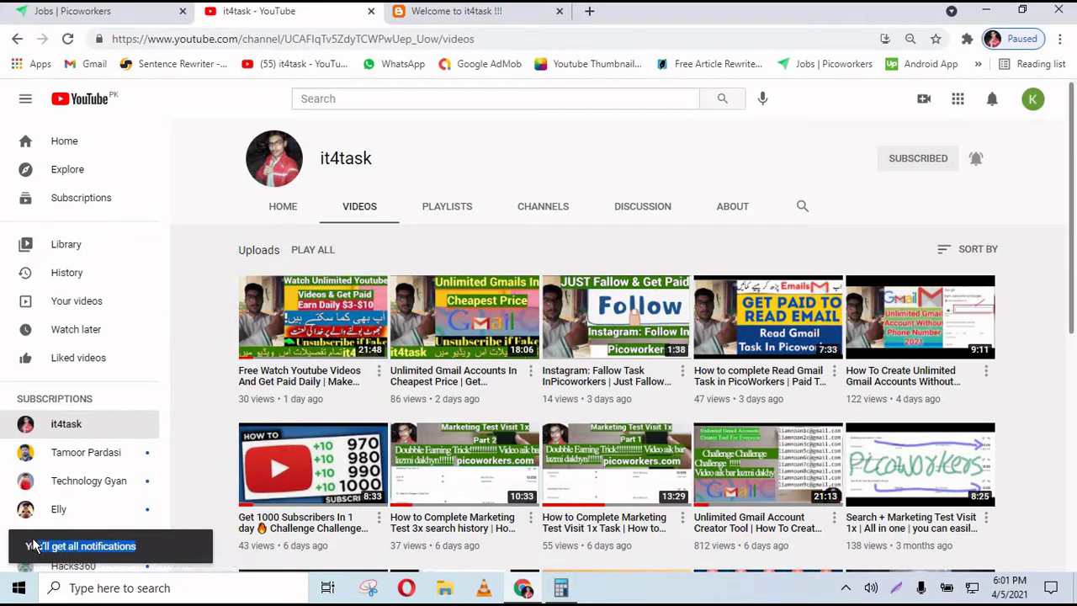
{"action": "left_click", "coordinate": [505, 17]}
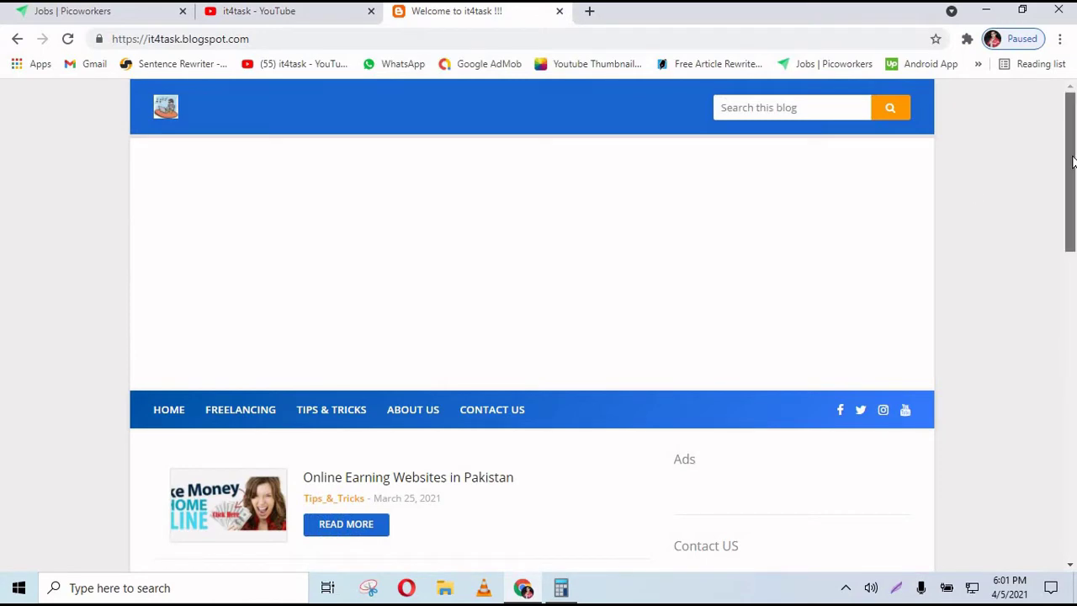
- Scroll through the it4task blog's posts, such as 'How to earn money on youtube? All in one.'
{"action": "left_click_drag", "start_coordinate": [1074, 133], "coordinate": [1065, 274]}
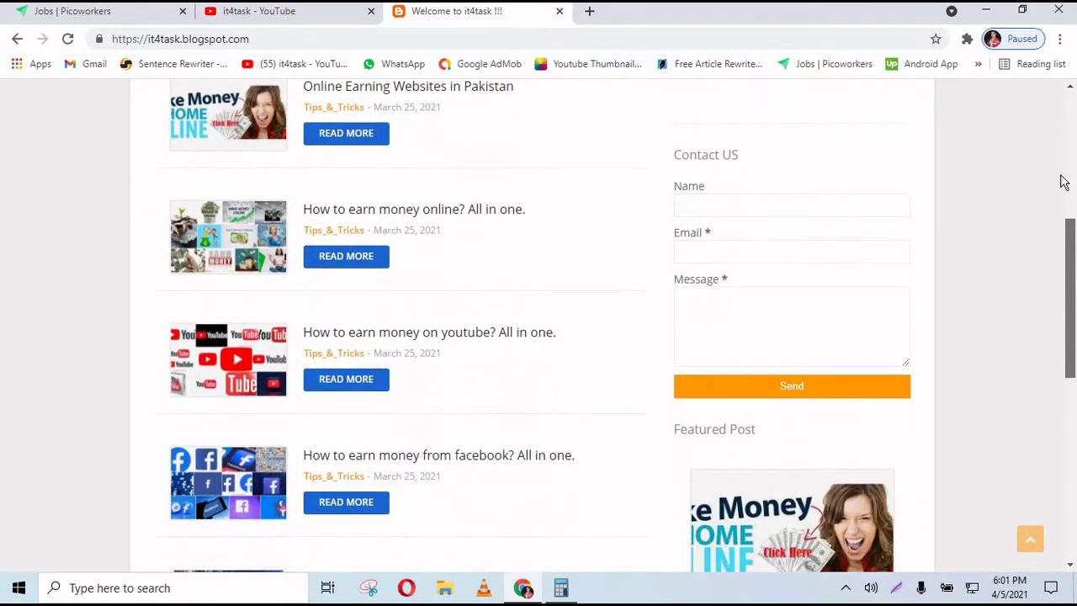
{"action": "left_click", "coordinate": [1063, 180]}
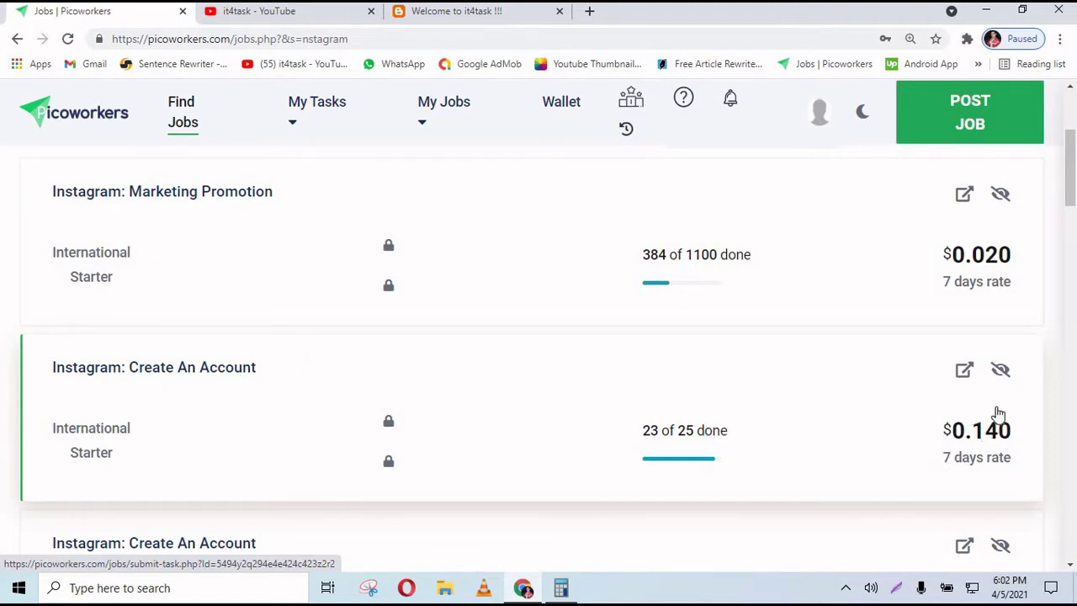
- Scroll through the 564 Instagram job results and close the Category filter
{"action": "scroll", "coordinate": [943, 324], "scroll_direction": "down", "scroll_amount": 7}
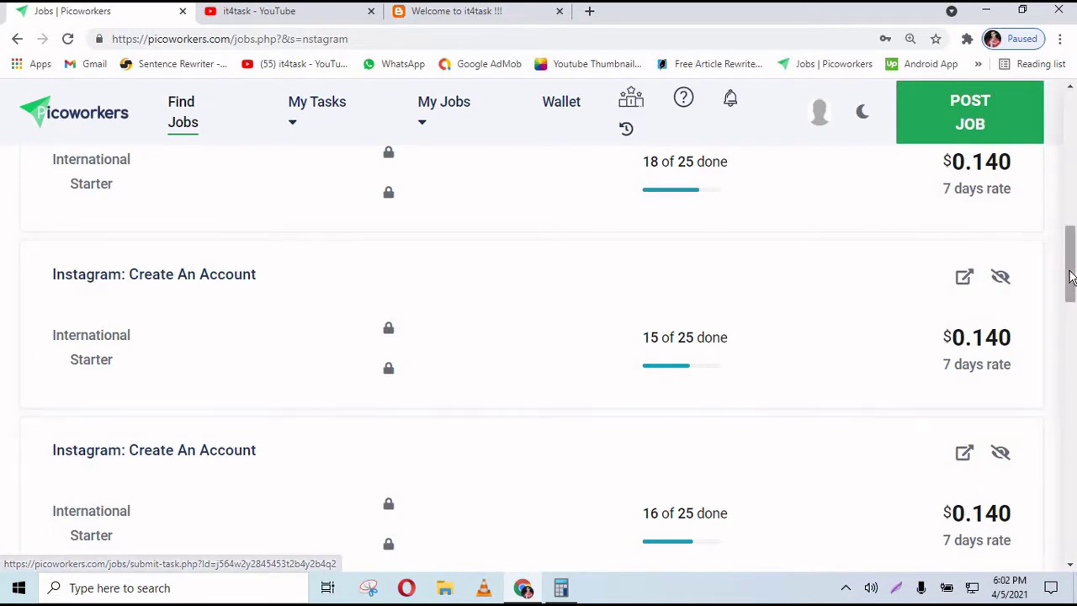
{"action": "left_click_drag", "start_coordinate": [1072, 282], "coordinate": [1073, 290]}
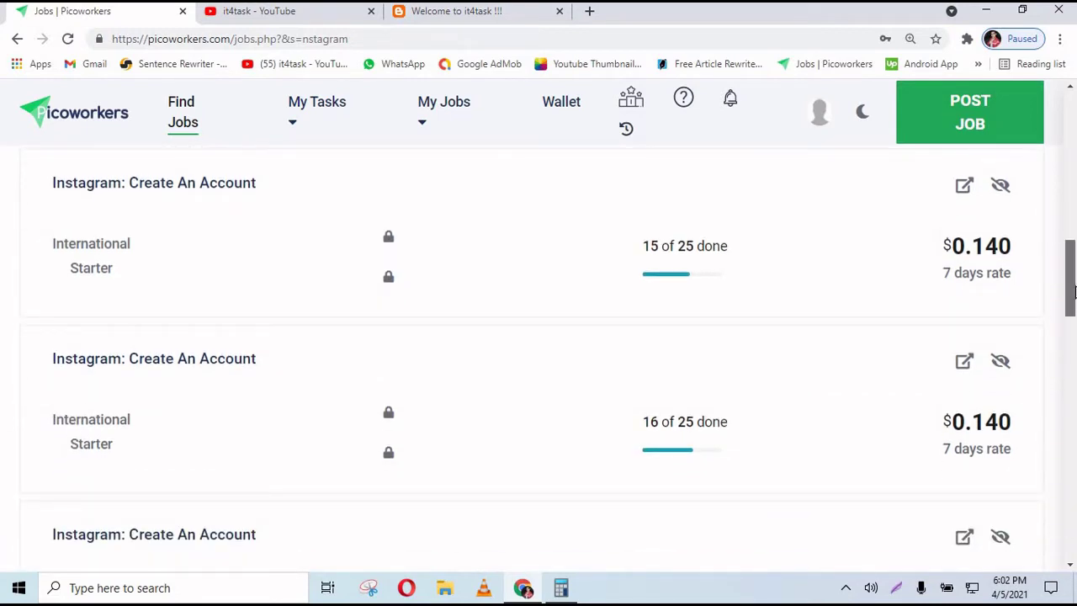
{"action": "left_click_drag", "start_coordinate": [1074, 290], "coordinate": [1075, 117]}
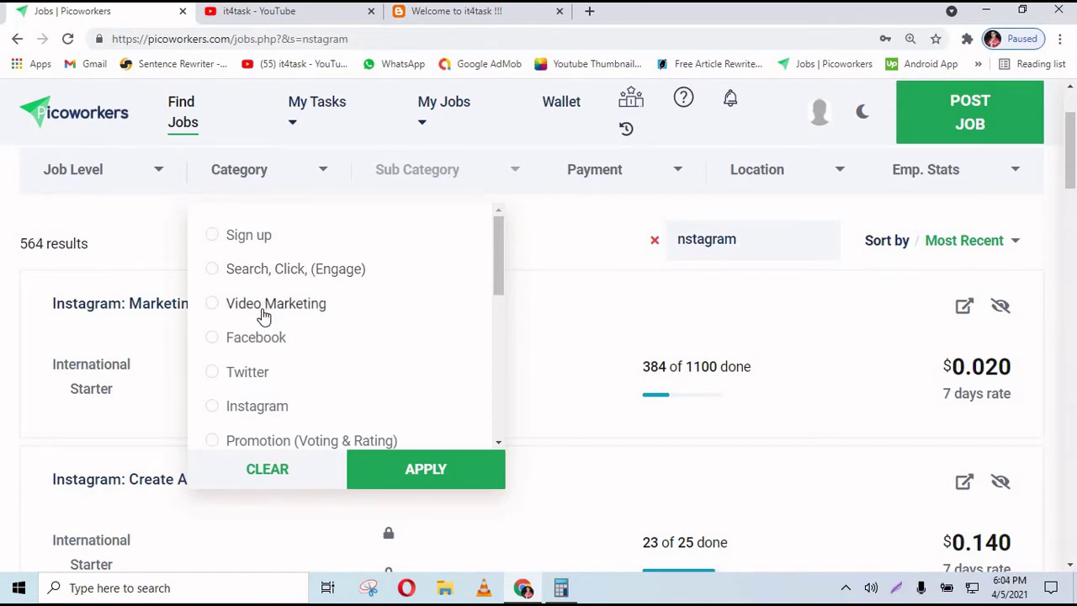
{"action": "left_click", "coordinate": [544, 244]}
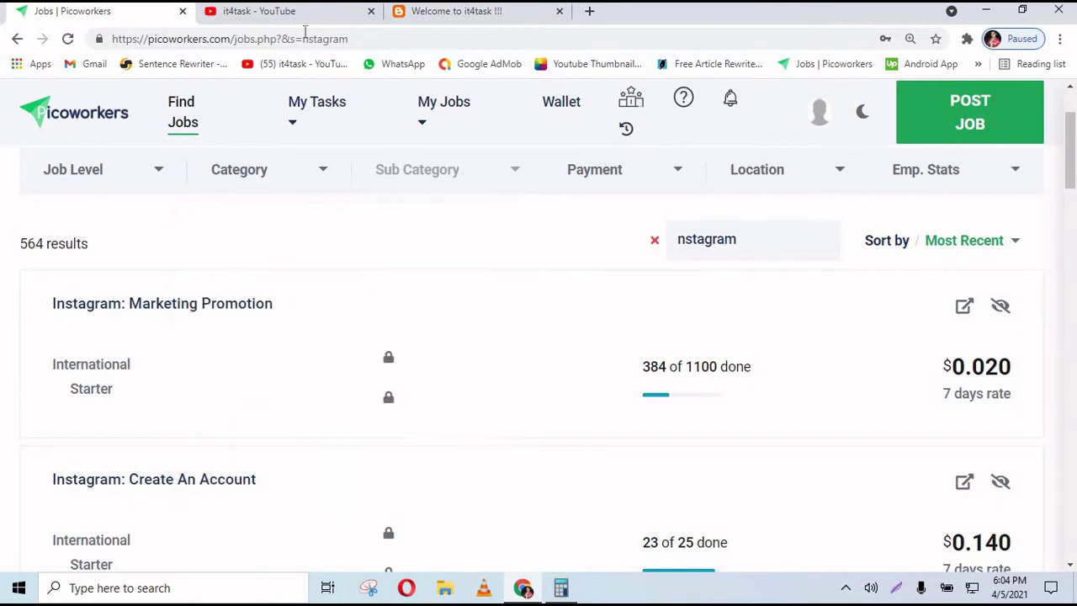
- Glance at the it4task YouTube tab, scroll further through the job results, then return to YouTube
{"action": "left_click", "coordinate": [305, 16]}
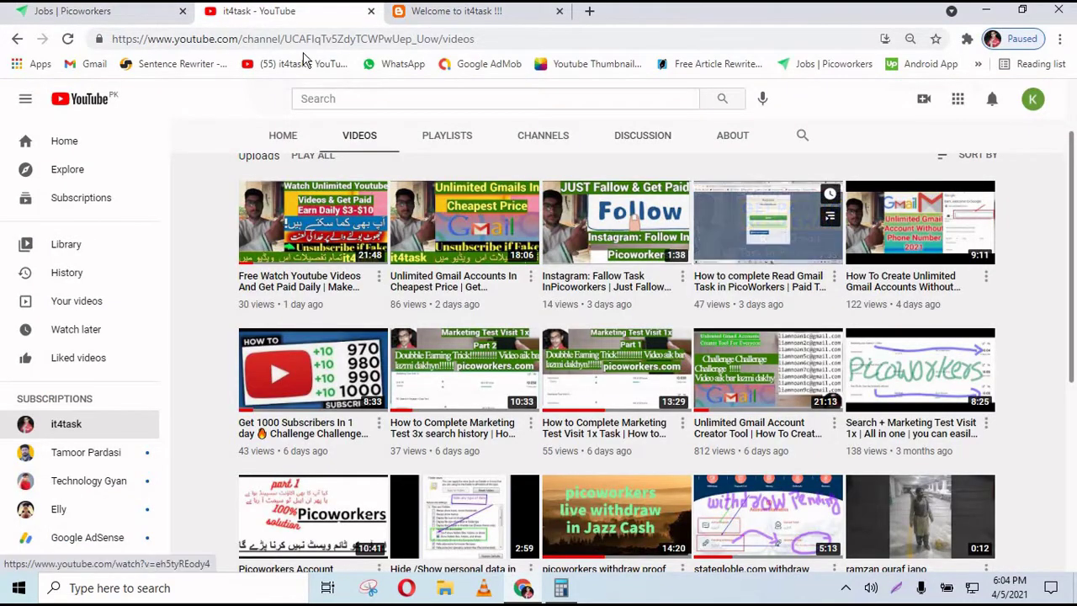
{"action": "left_click", "coordinate": [152, 24]}
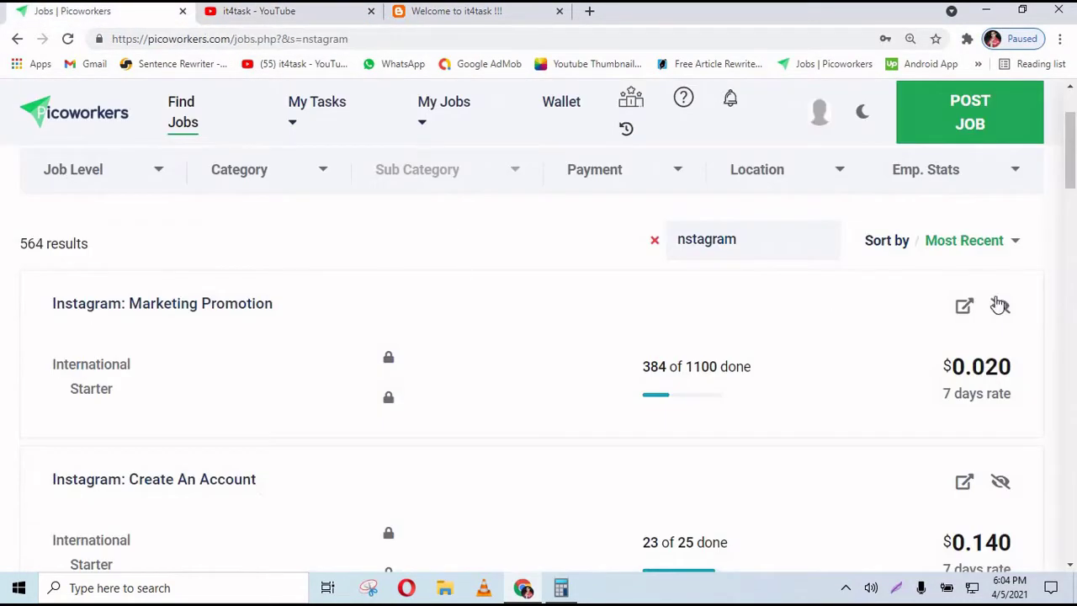
{"action": "scroll", "coordinate": [334, 257], "scroll_direction": "down", "scroll_amount": 2}
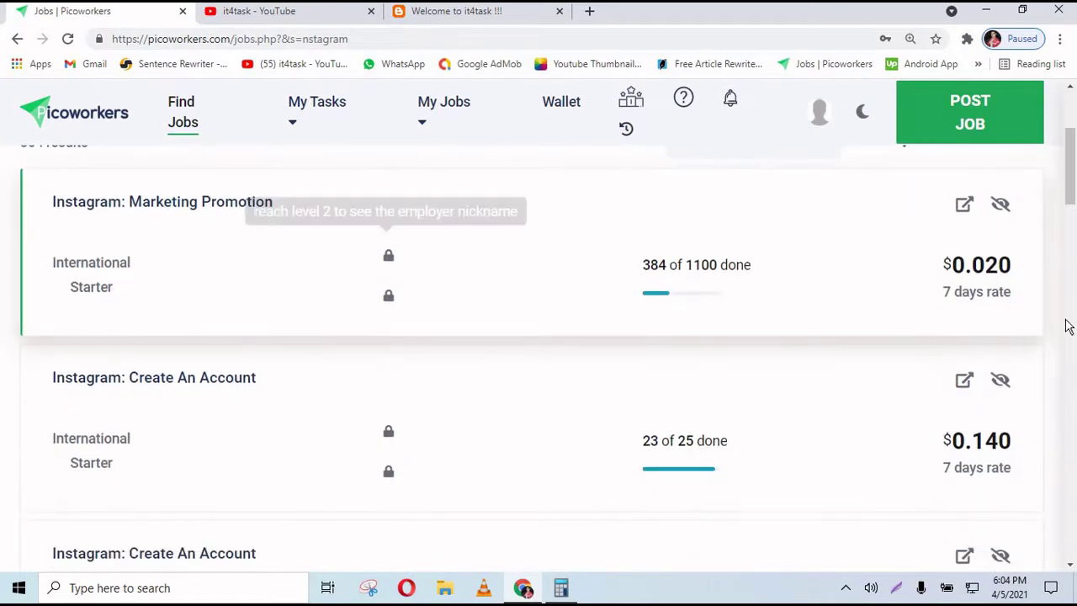
{"action": "scroll", "coordinate": [277, 204], "scroll_direction": "down", "scroll_amount": 3}
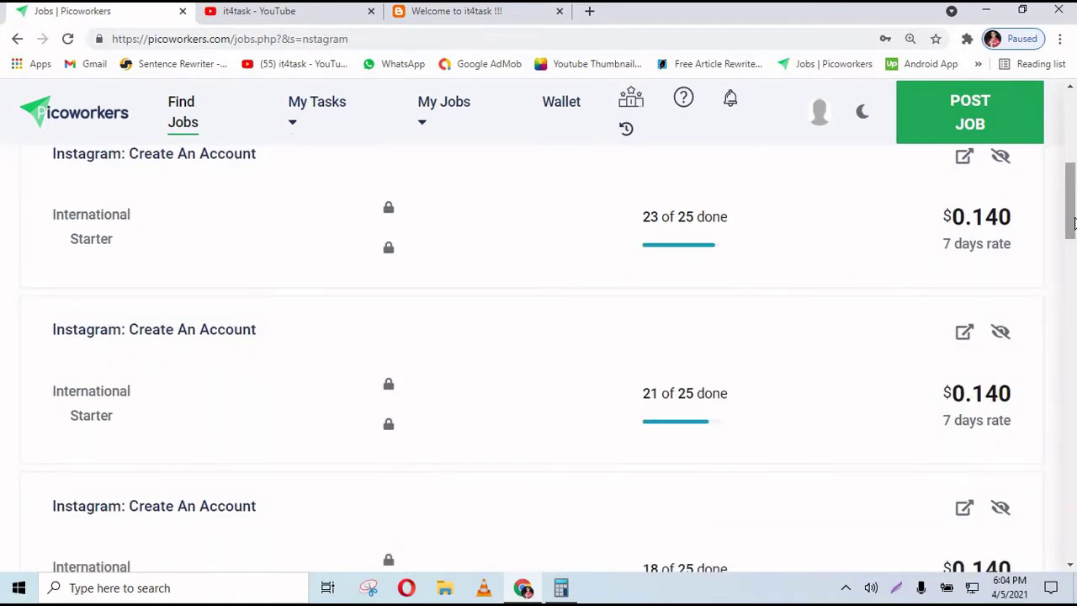
{"action": "left_click_drag", "start_coordinate": [1075, 222], "coordinate": [1074, 160]}
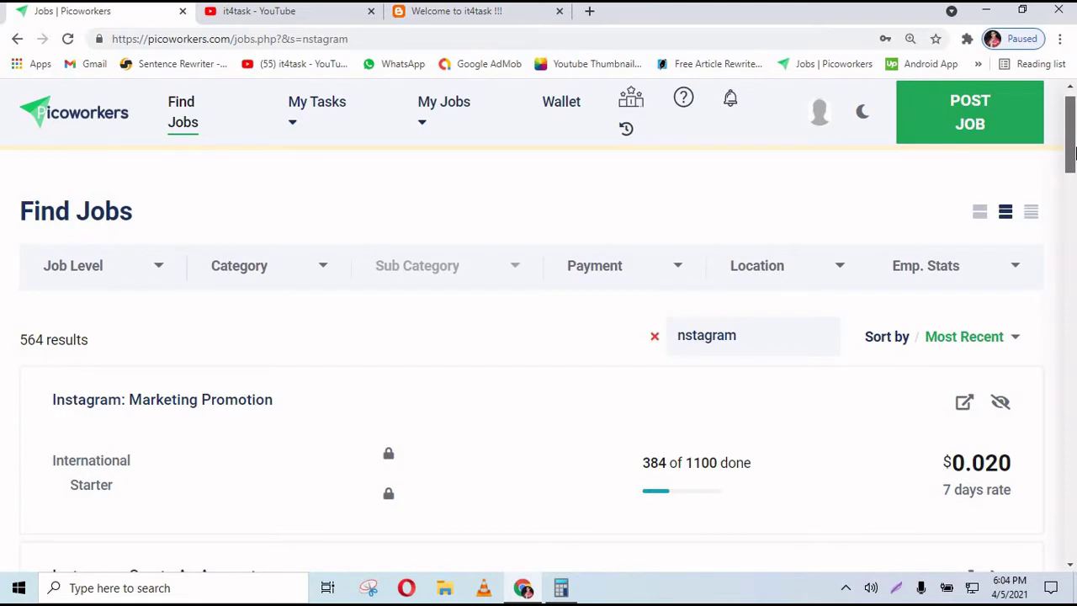
{"action": "left_click", "coordinate": [261, 11]}
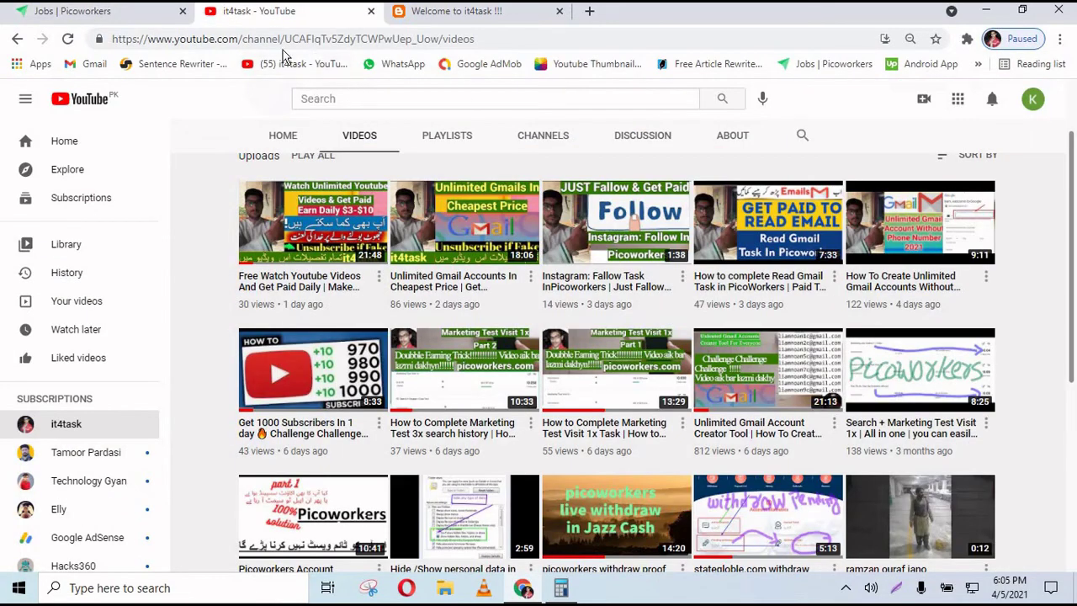
- Scroll the it4task channel page, then close the YouTube and blog tabs
{"action": "scroll", "coordinate": [850, 253], "scroll_direction": "up", "scroll_amount": 1}
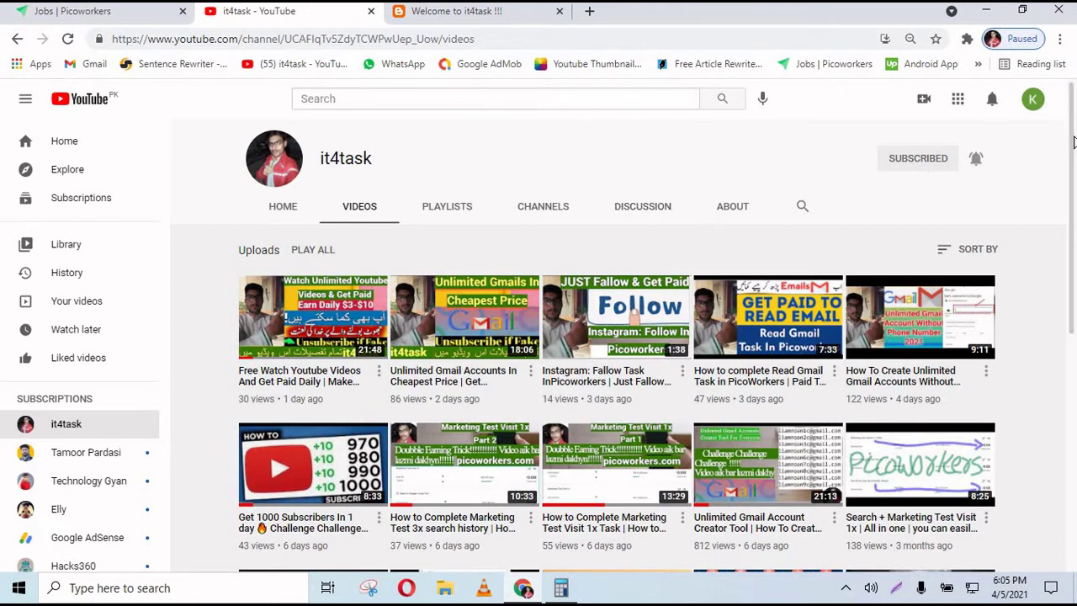
{"action": "scroll", "coordinate": [1073, 142], "scroll_direction": "down", "scroll_amount": 1}
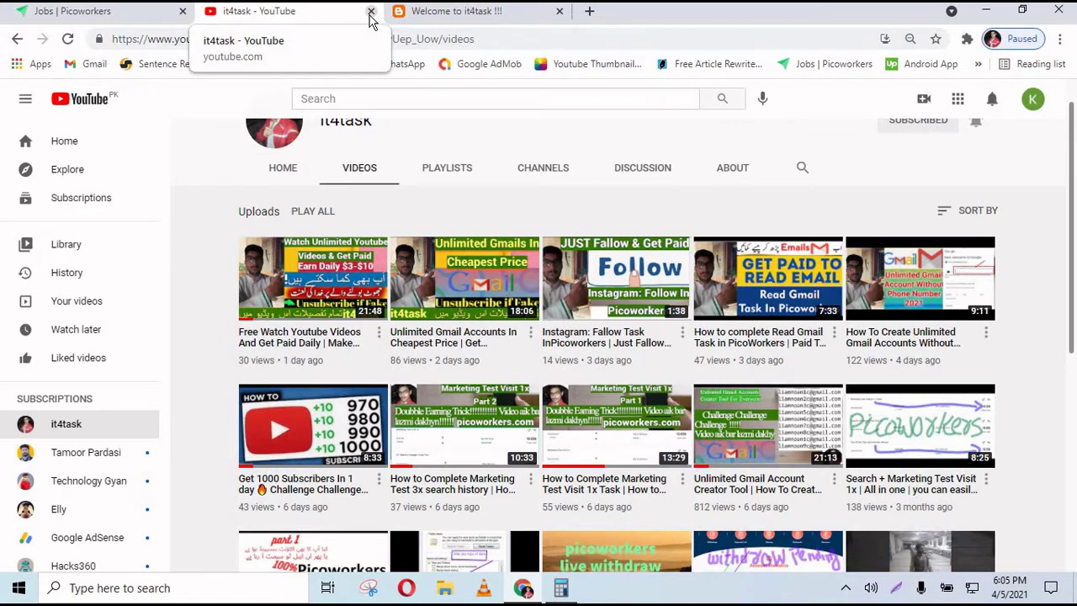
{"action": "left_click", "coordinate": [371, 11]}
{"action": "left_click", "coordinate": [371, 11]}
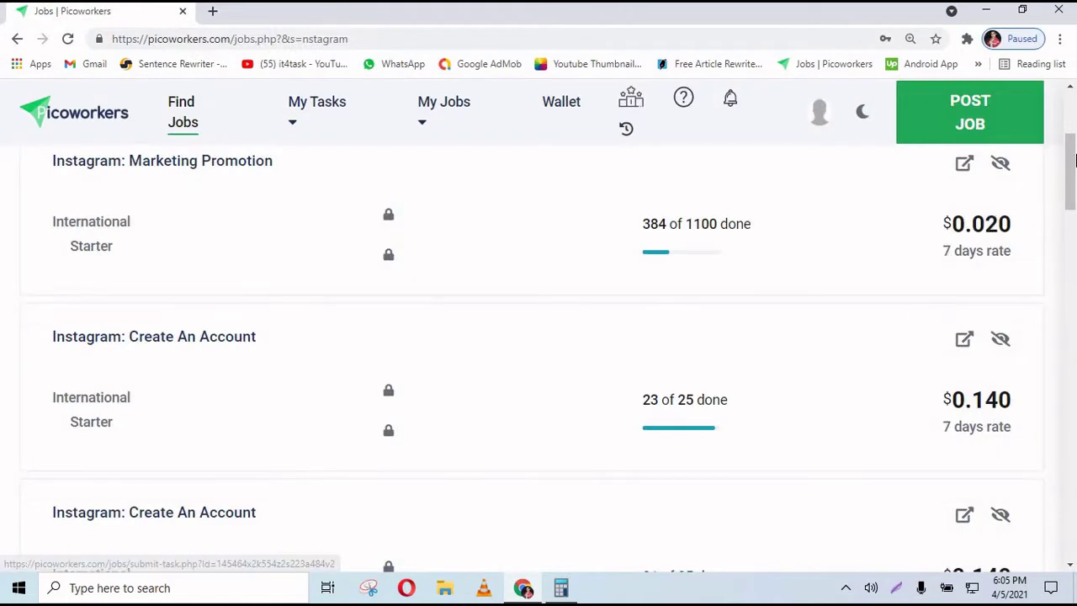
{"action": "scroll", "coordinate": [1073, 181], "scroll_direction": "down", "scroll_amount": 2}
{"action": "left_click_drag", "start_coordinate": [1074, 180], "coordinate": [1074, 209]}
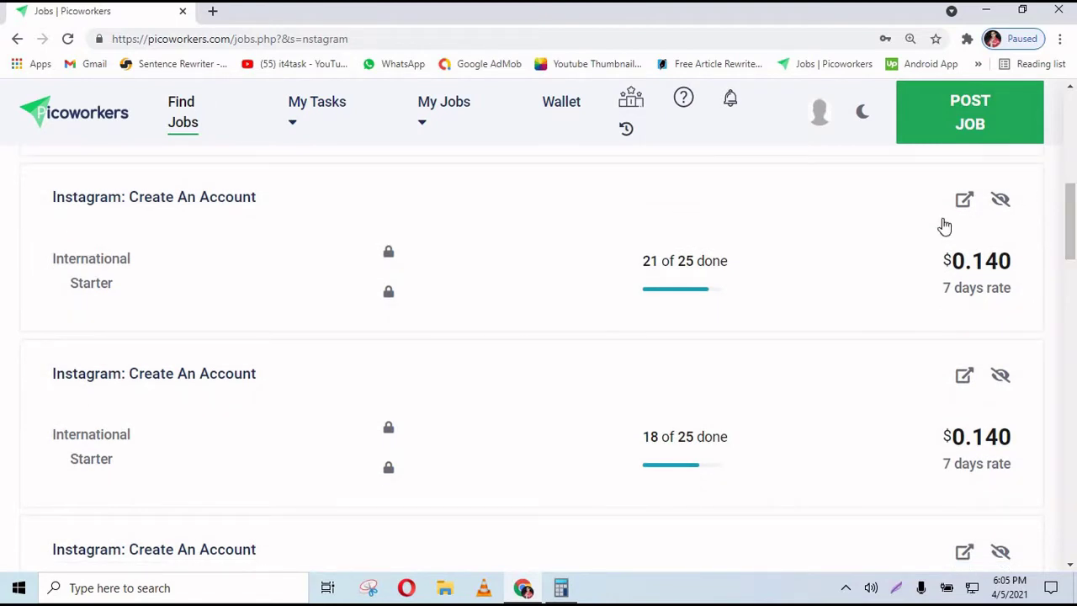
{"action": "left_click_drag", "start_coordinate": [1070, 216], "coordinate": [1073, 328]}
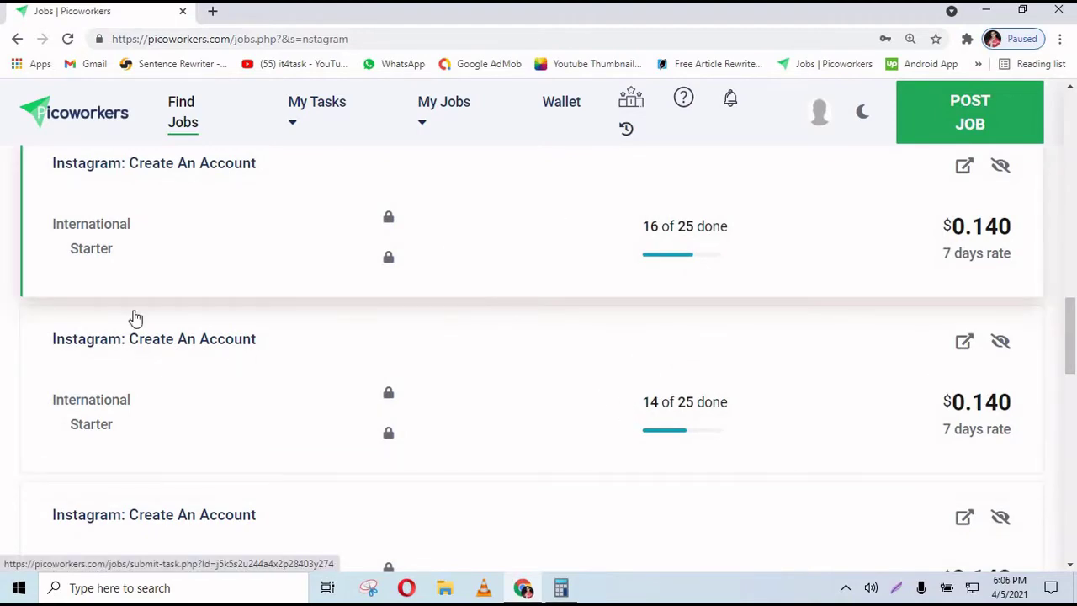
{"action": "left_click_drag", "start_coordinate": [1073, 333], "coordinate": [1073, 429]}
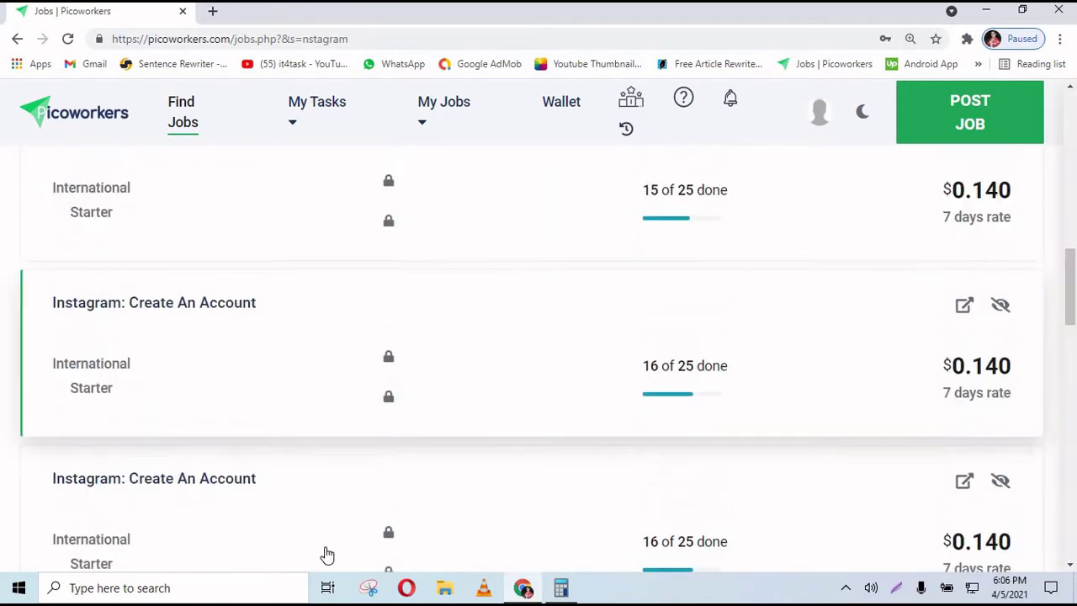
- In Calculator, clear the old result and compute 50 × 0.14 = 7
{"action": "left_click", "coordinate": [560, 588]}
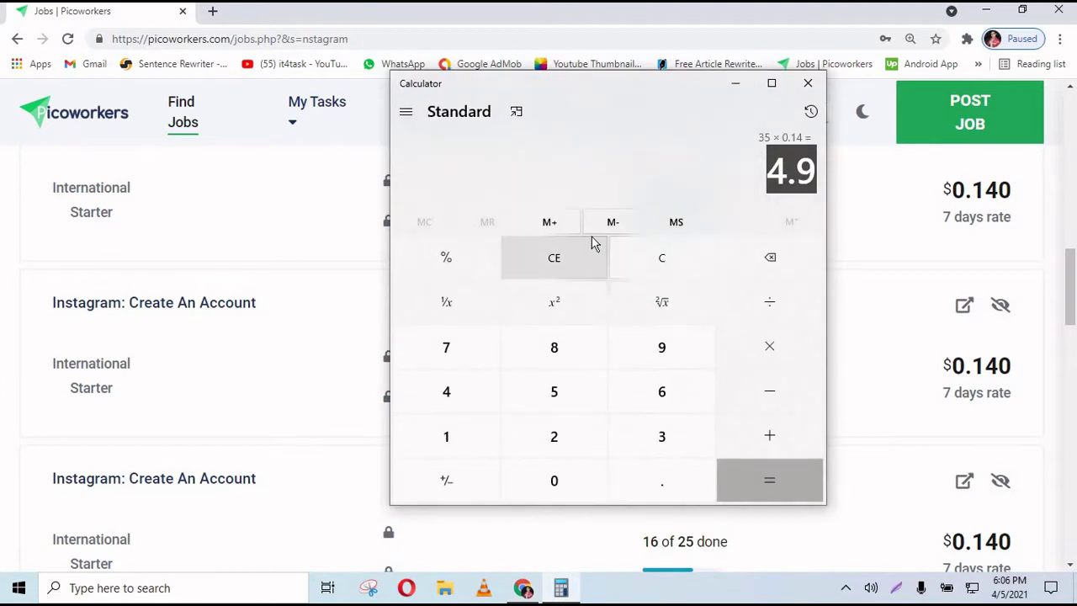
{"action": "left_click", "coordinate": [637, 258]}
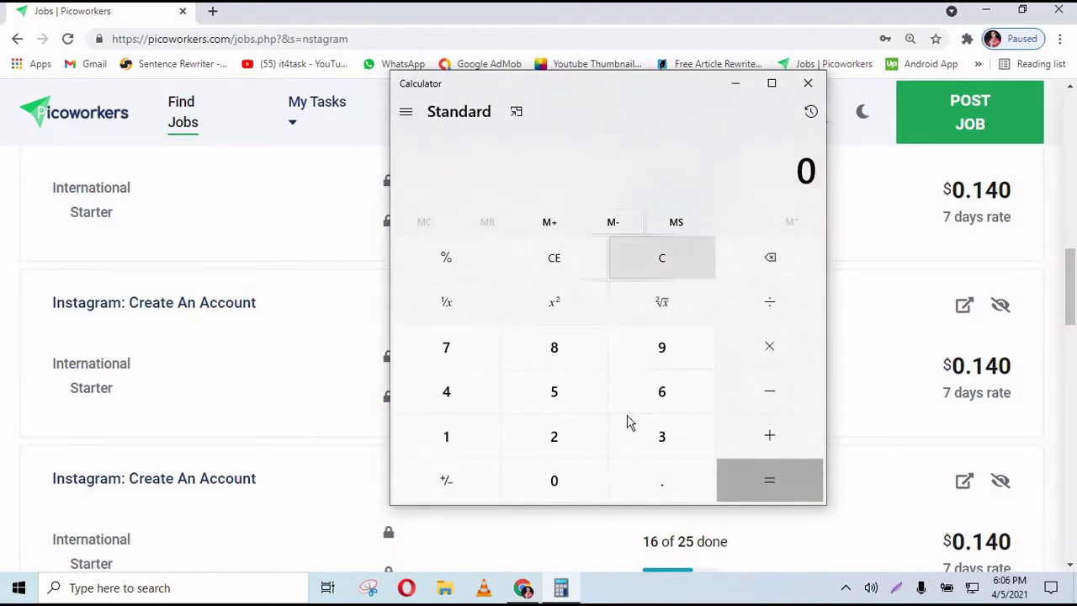
{"action": "left_click", "coordinate": [562, 396]}
{"action": "left_click", "coordinate": [555, 478]}
{"action": "left_click", "coordinate": [776, 351]}
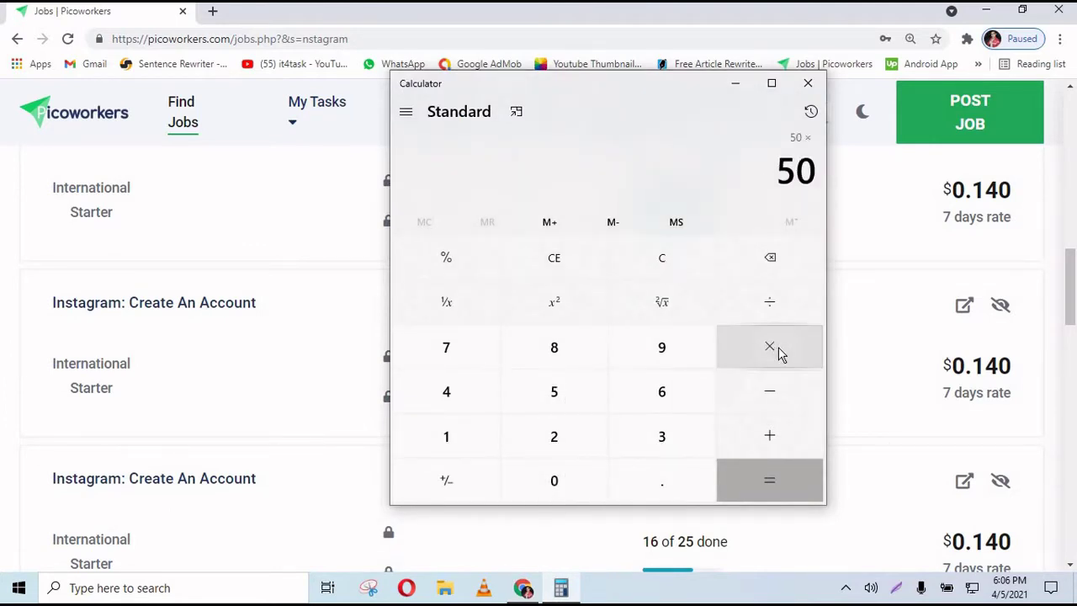
{"action": "left_click", "coordinate": [554, 480]}
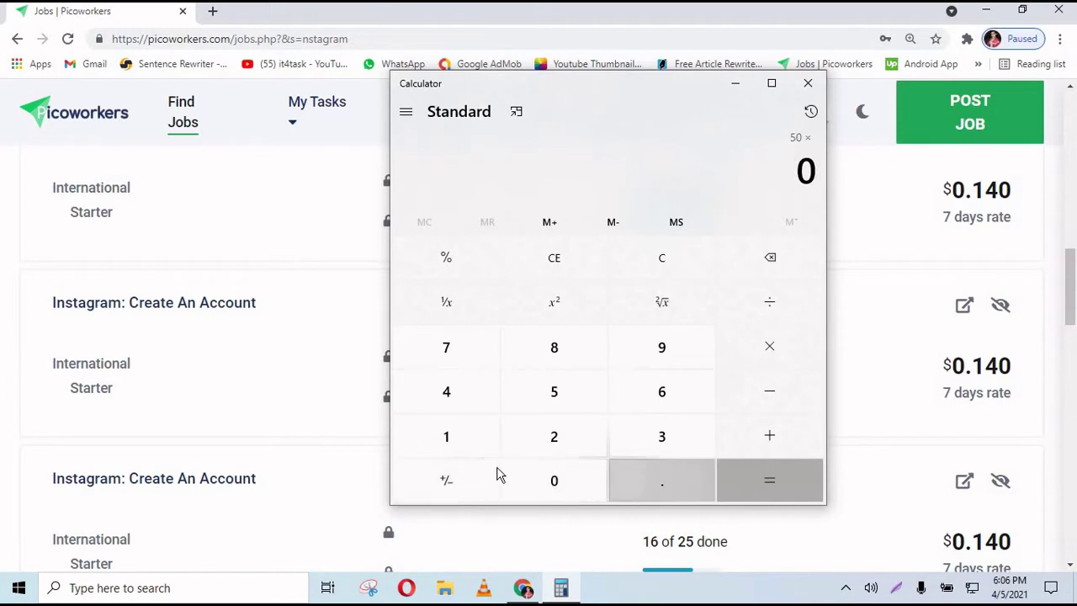
{"action": "type", "text": ".14"}
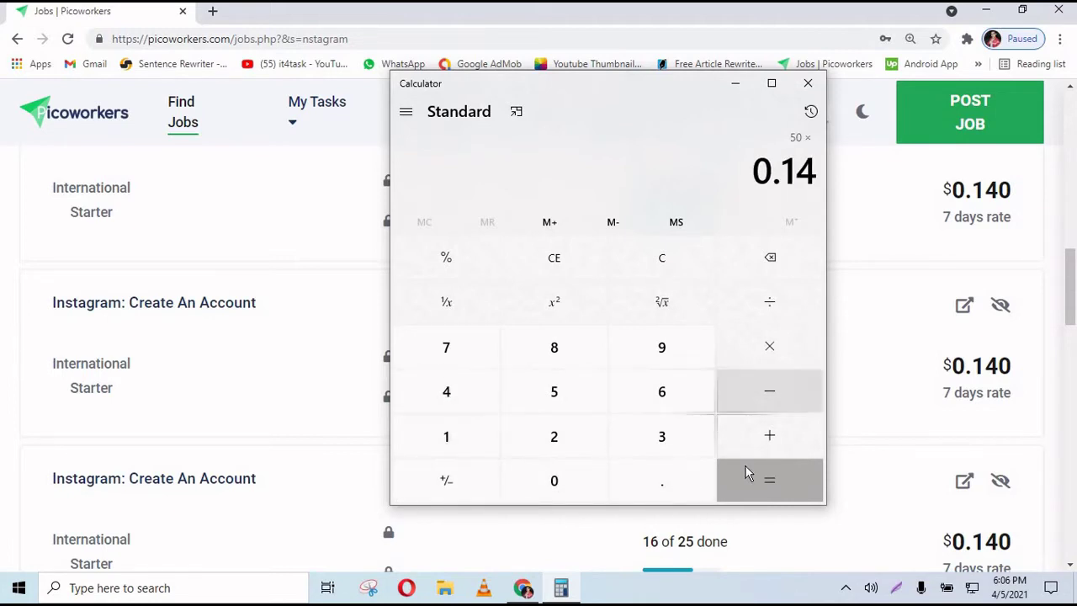
{"action": "key", "text": "Return"}
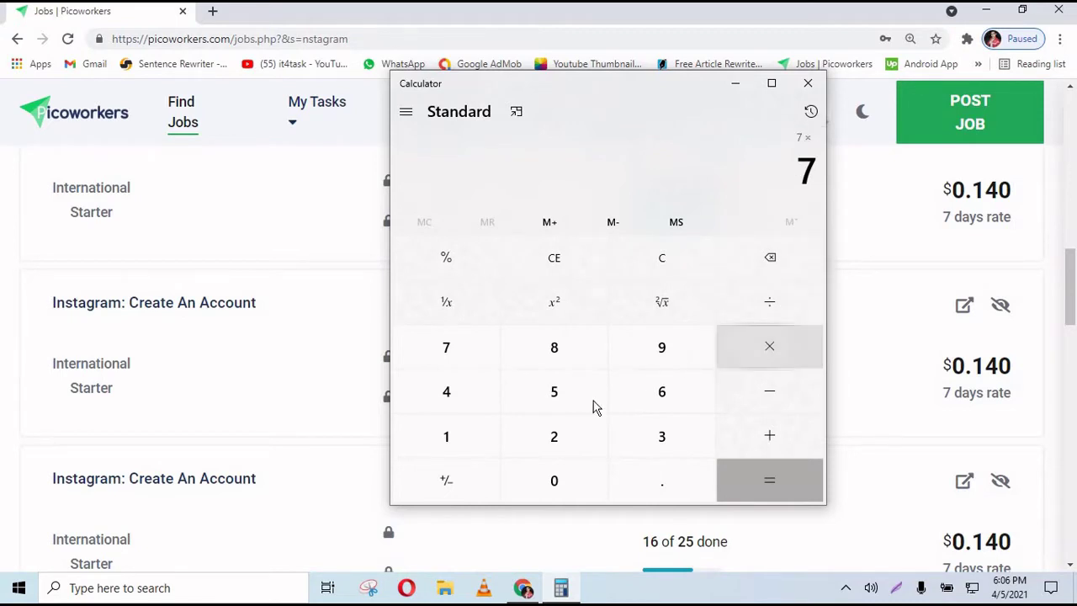
- Multiply 7 by 160 to get 1,120, select the result and minimize Calculator
{"action": "type", "text": "16"}
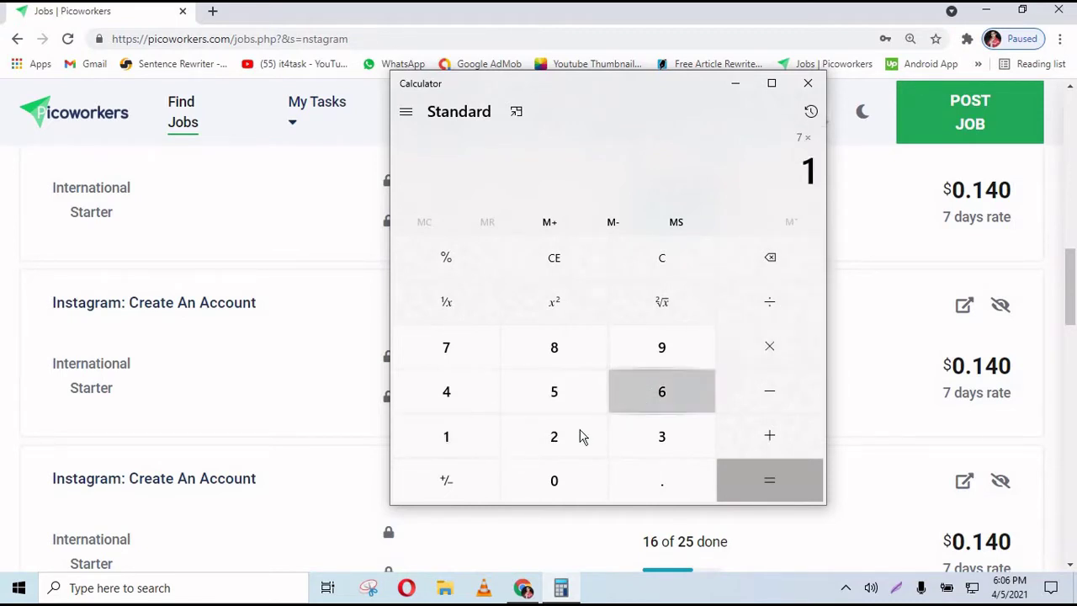
{"action": "left_click", "coordinate": [569, 476]}
{"action": "left_click", "coordinate": [760, 476]}
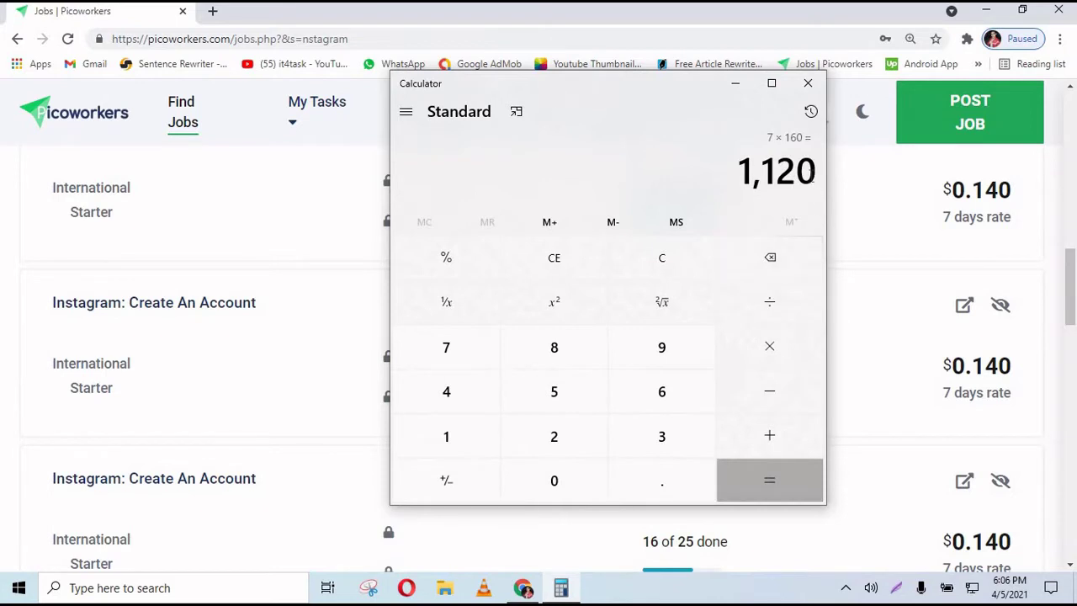
{"action": "left_click_drag", "start_coordinate": [814, 173], "coordinate": [731, 171]}
{"action": "left_click", "coordinate": [735, 82]}
{"action": "scroll", "coordinate": [620, 404], "scroll_direction": "down", "scroll_amount": 3}
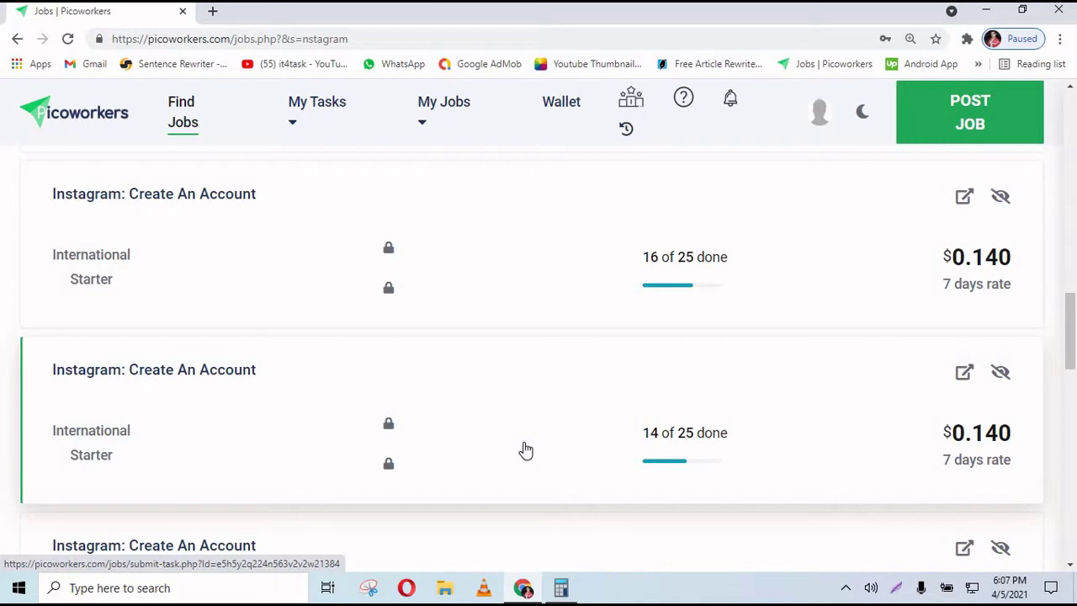
- Open the Instagram: Create An Account job in a new tab, reset zoom and check its Done count
{"action": "middle_click", "coordinate": [526, 450]}
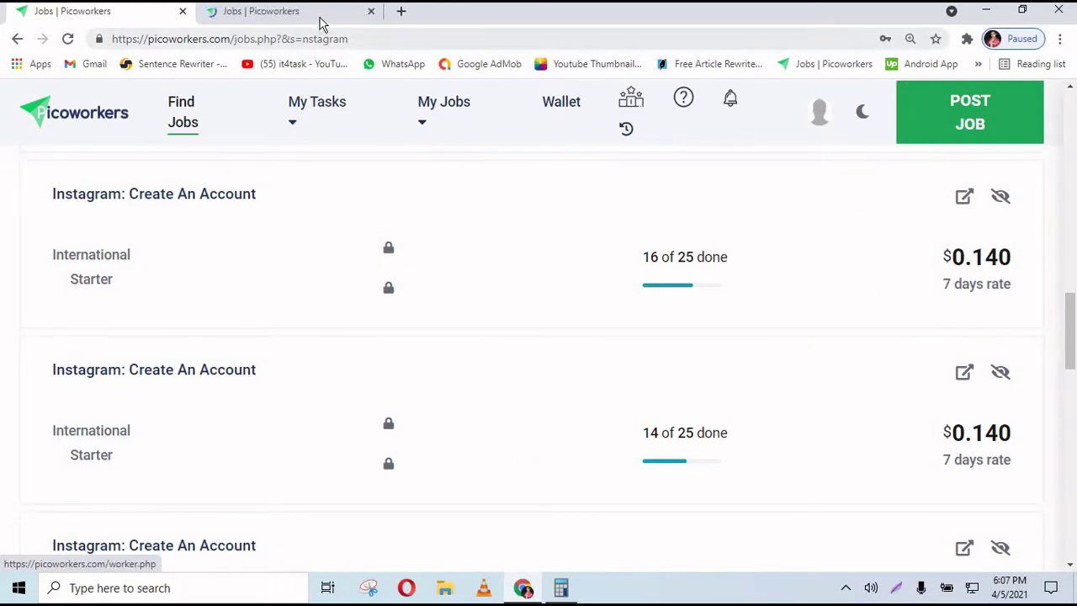
{"action": "left_click", "coordinate": [320, 20]}
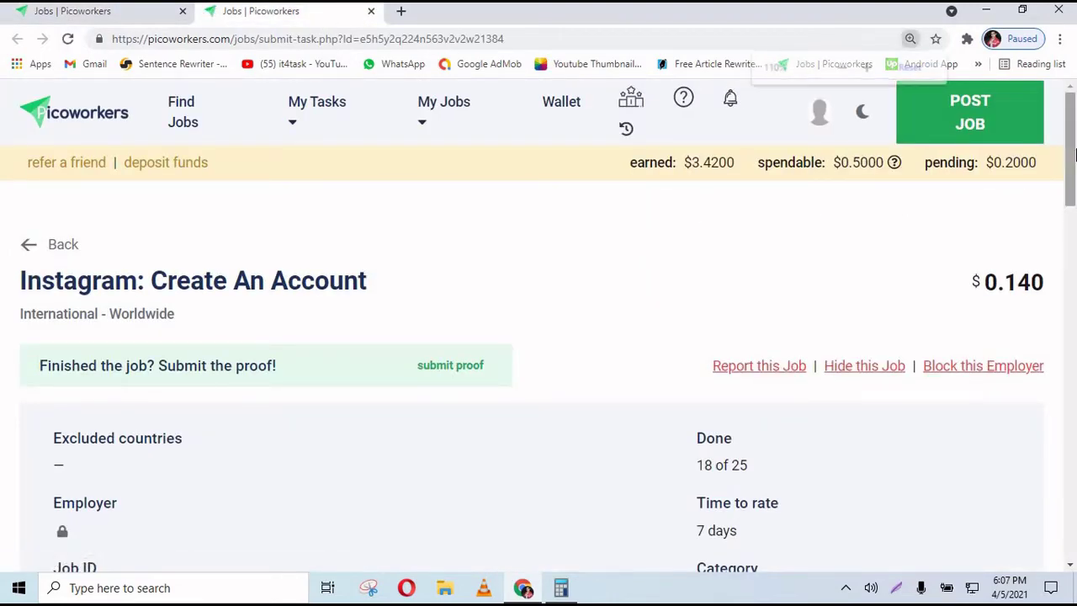
{"action": "key", "text": "ctrl+minus"}
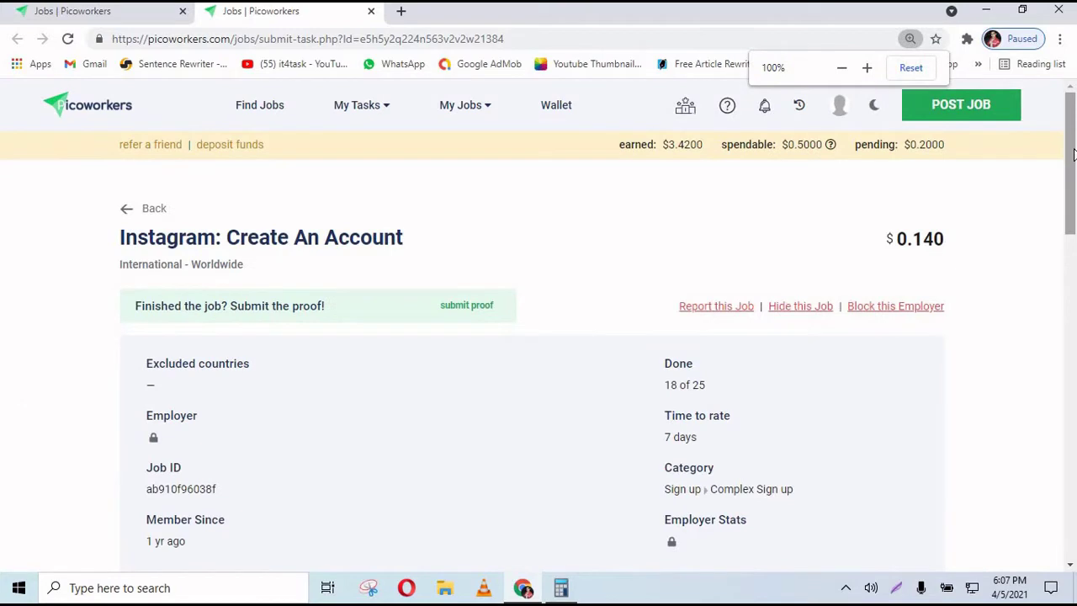
{"action": "left_click_drag", "start_coordinate": [1074, 154], "coordinate": [1074, 196]}
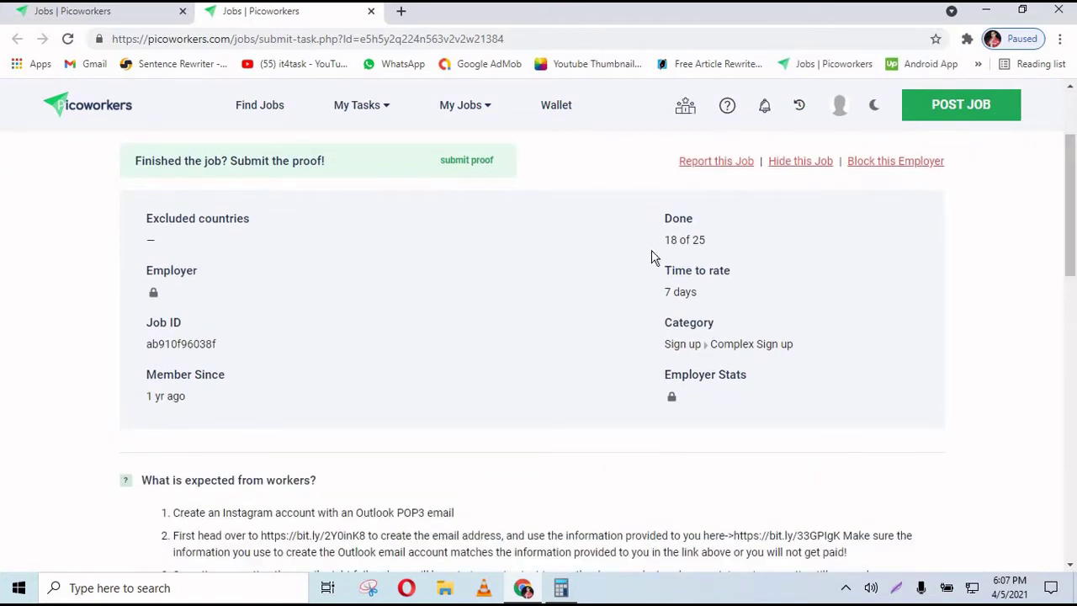
{"action": "left_click_drag", "start_coordinate": [663, 249], "coordinate": [669, 243]}
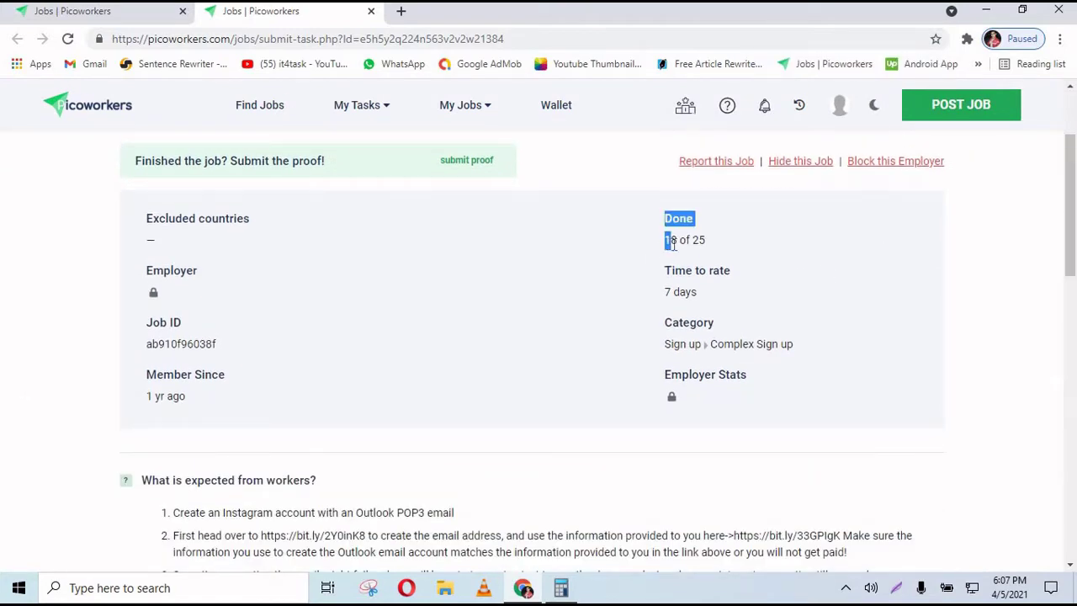
{"action": "left_click", "coordinate": [697, 241]}
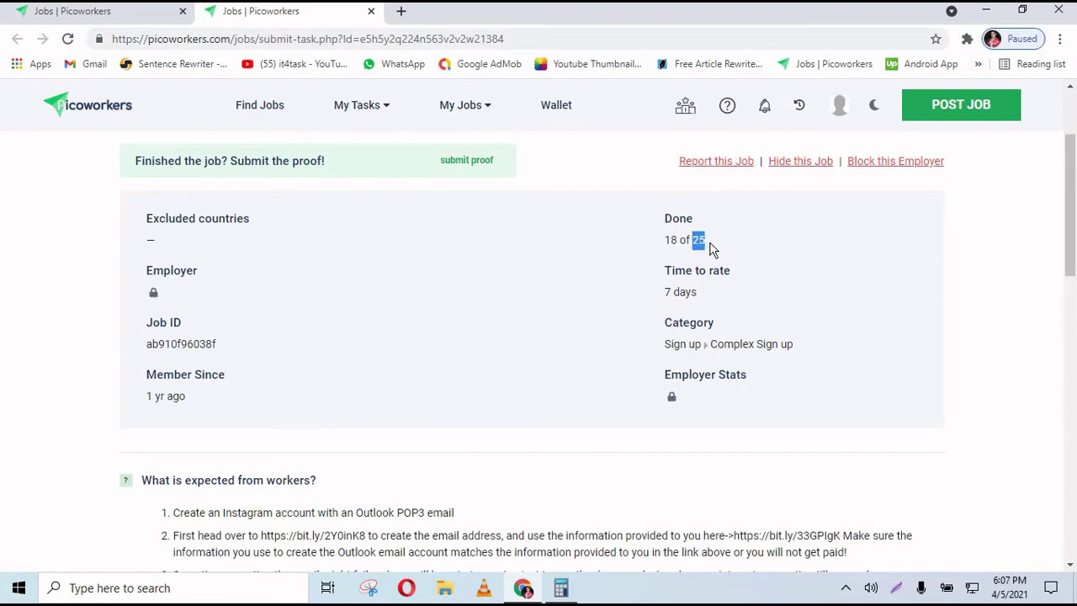
{"action": "left_click", "coordinate": [689, 241]}
- Scroll to 'What is expected from workers?' and highlight the eight instruction steps
{"action": "left_click_drag", "start_coordinate": [1074, 163], "coordinate": [1074, 266]}
{"action": "left_click_drag", "start_coordinate": [172, 174], "coordinate": [515, 549]}
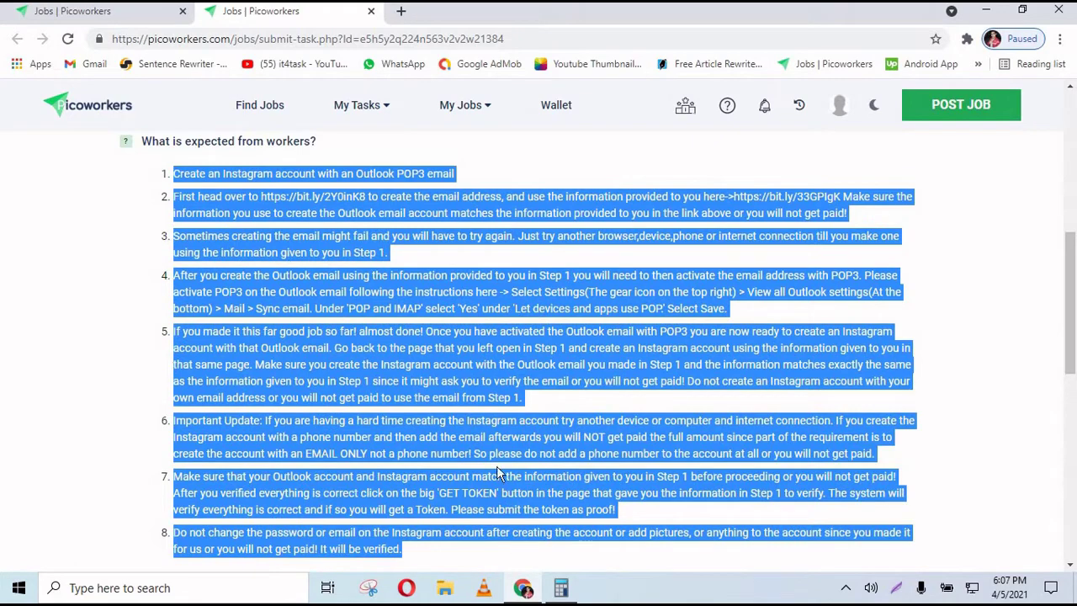
{"action": "left_click", "coordinate": [456, 343]}
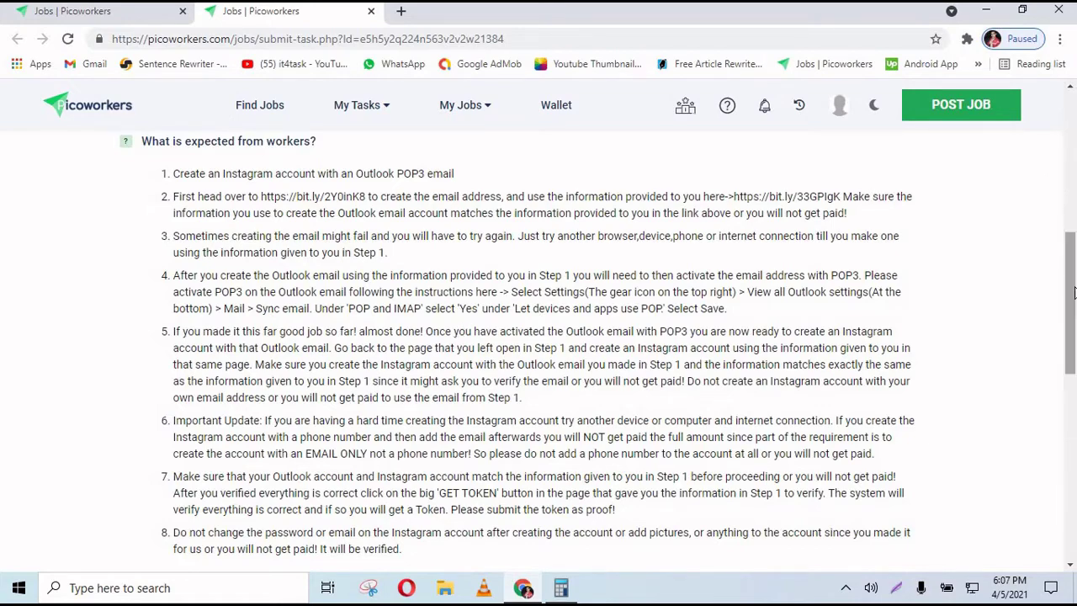
{"action": "left_click_drag", "start_coordinate": [1070, 242], "coordinate": [1072, 309]}
{"action": "scroll", "coordinate": [374, 172], "scroll_direction": "up", "scroll_amount": 3}
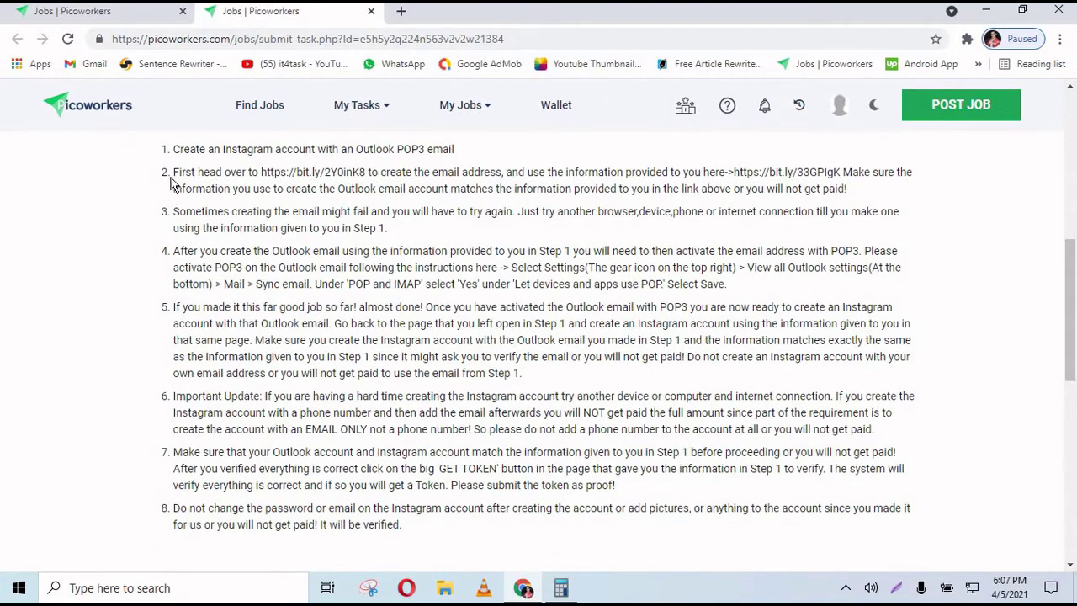
{"action": "left_click_drag", "start_coordinate": [172, 160], "coordinate": [409, 535]}
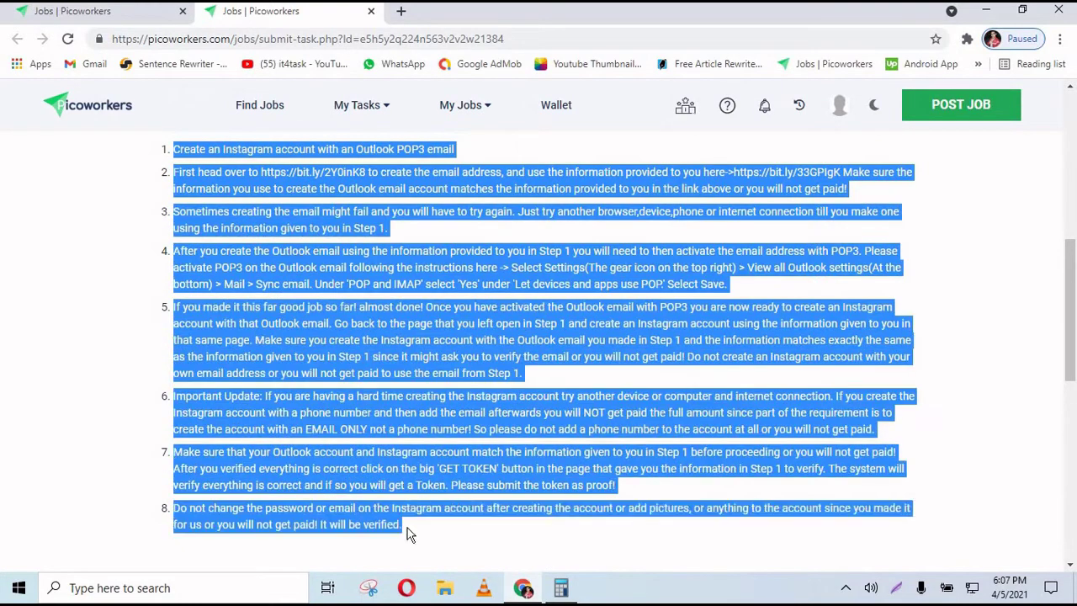
- Open a new Chrome Incognito window with Ctrl+Shift+N and position it beside the job page
{"action": "left_click", "coordinate": [312, 361]}
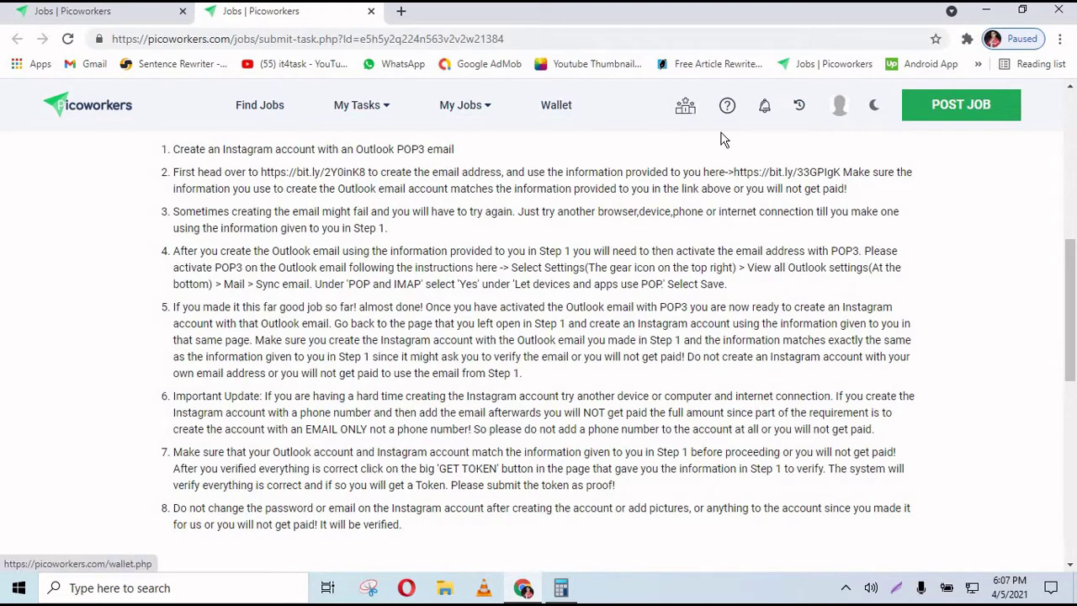
{"action": "left_click", "coordinate": [1060, 47]}
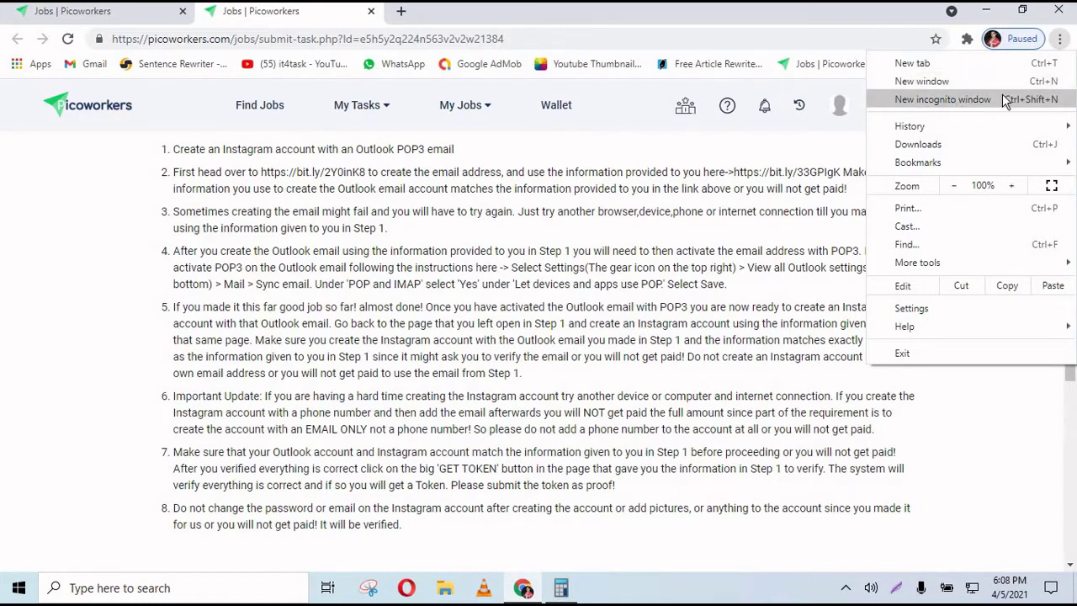
{"action": "left_click", "coordinate": [857, 28]}
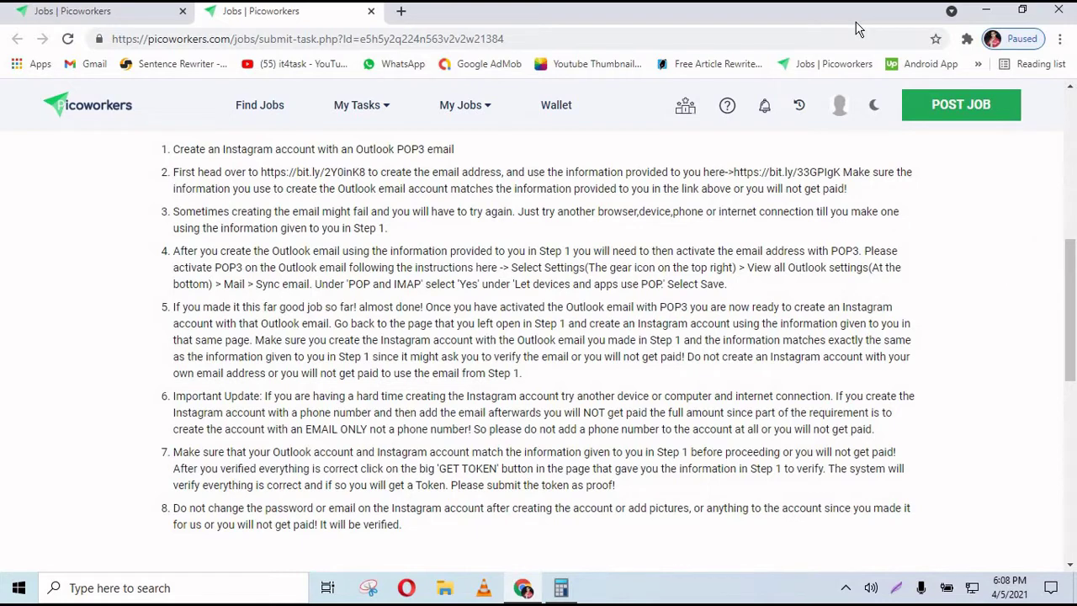
{"action": "key", "text": "ctrl+shift+n"}
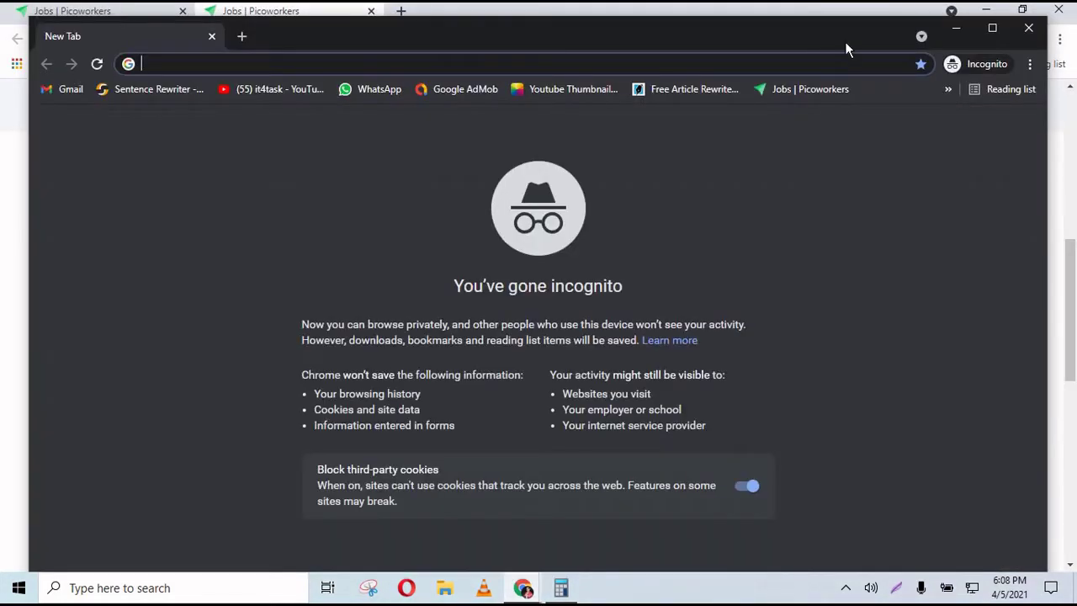
{"action": "left_click_drag", "start_coordinate": [856, 21], "coordinate": [845, 41]}
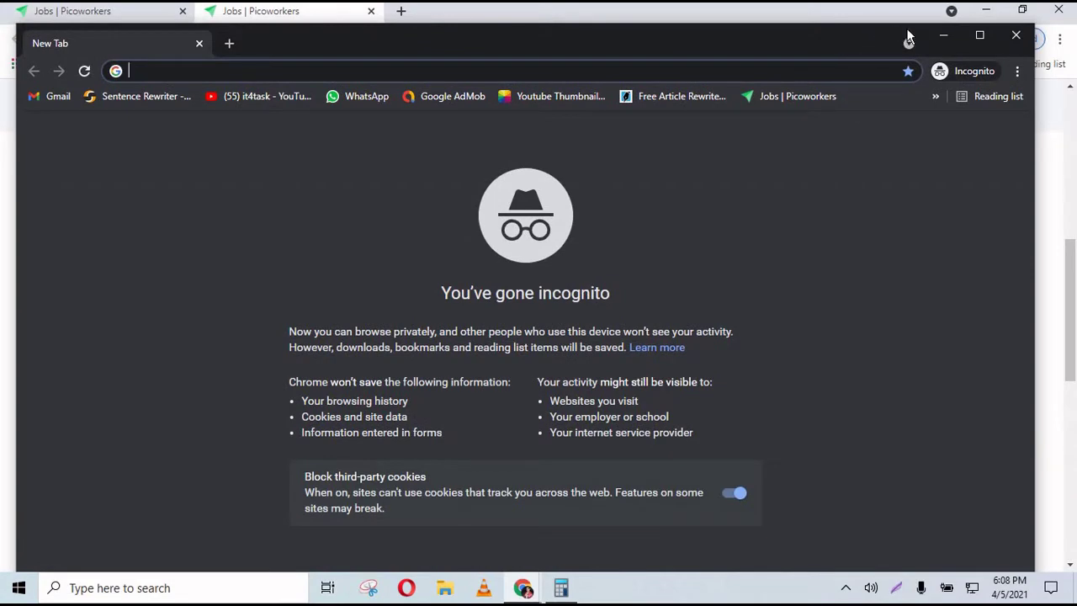
{"action": "left_click_drag", "start_coordinate": [866, 38], "coordinate": [877, 16]}
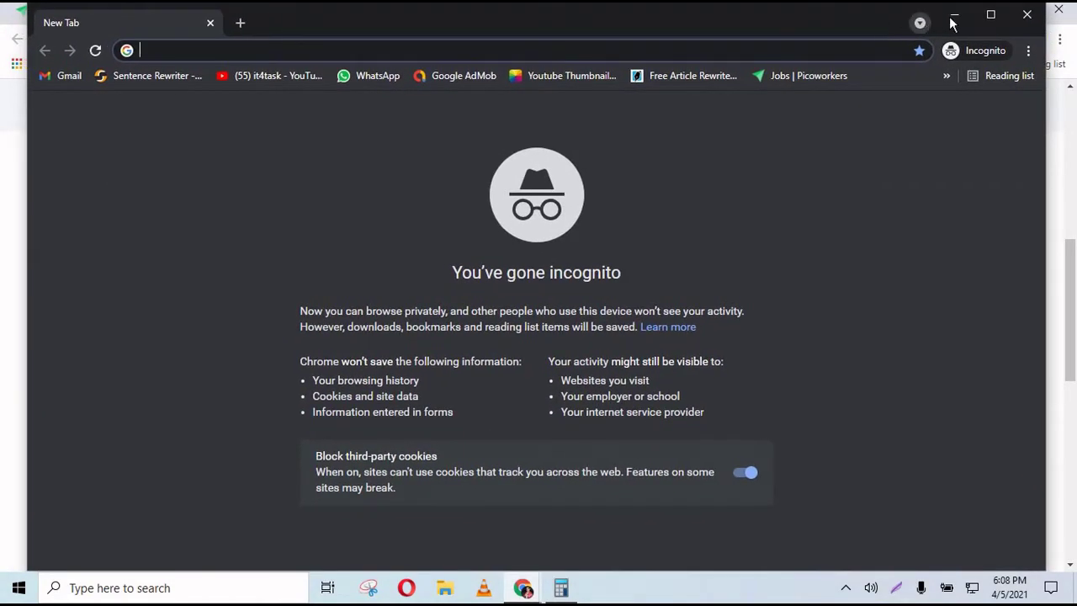
{"action": "left_click", "coordinate": [952, 17]}
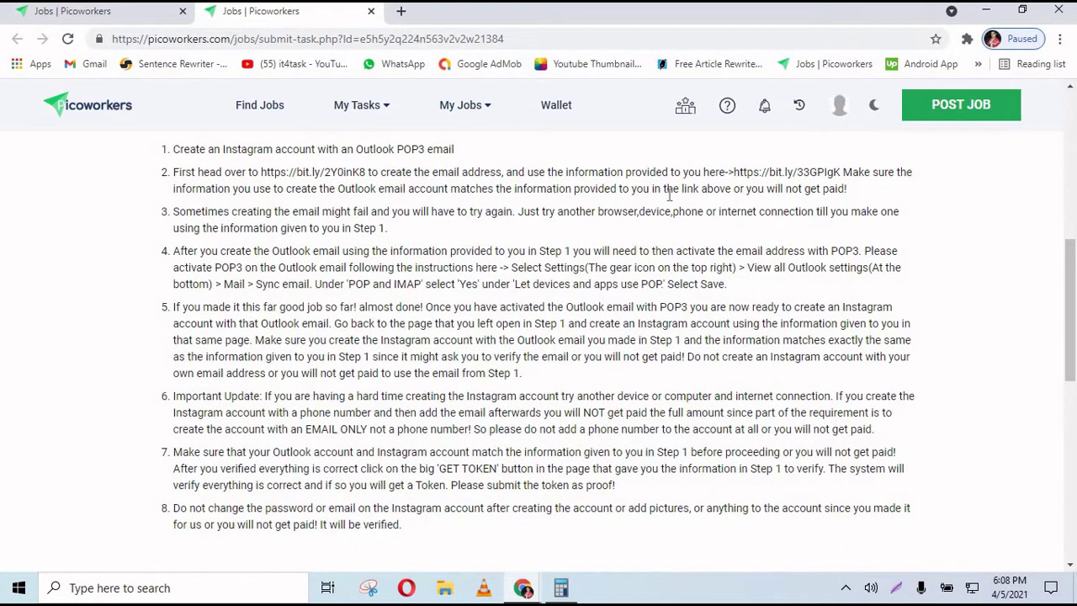
{"action": "key", "text": "alt+Tab"}
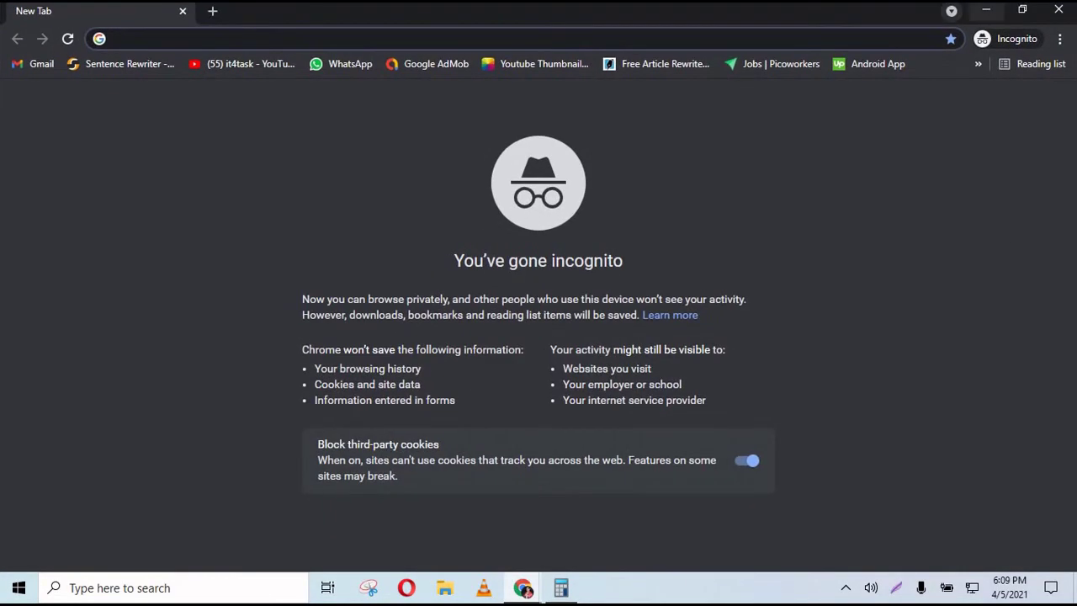
{"action": "left_click", "coordinate": [984, 12]}
{"action": "left_click_drag", "start_coordinate": [1073, 185], "coordinate": [1074, 307]}
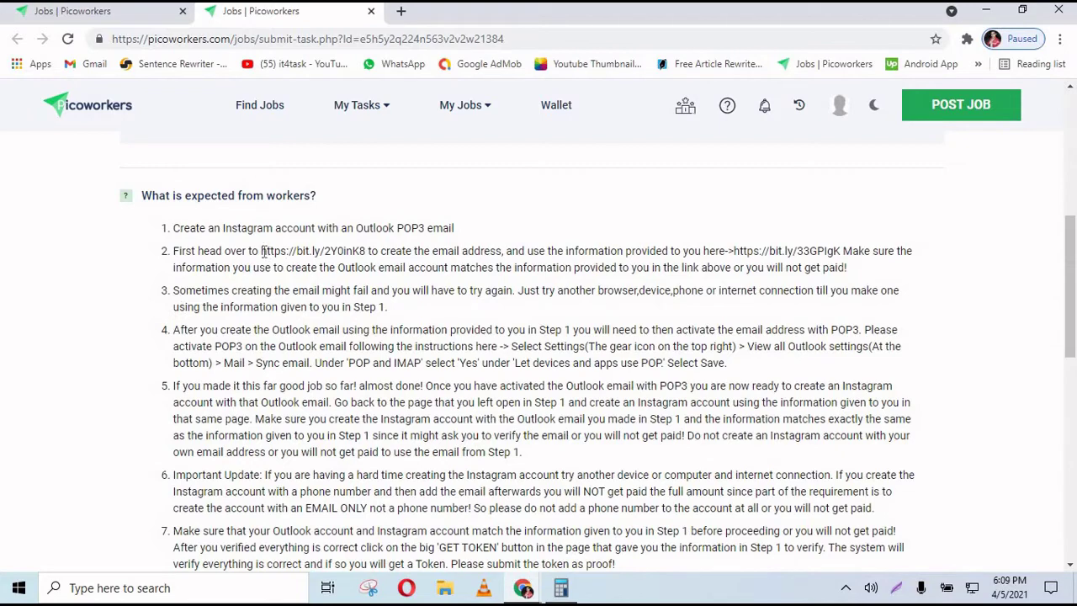
{"action": "left_click_drag", "start_coordinate": [262, 251], "coordinate": [308, 250]}
{"action": "left_click_drag", "start_coordinate": [237, 227], "coordinate": [354, 236]}
{"action": "left_click", "coordinate": [339, 232]}
{"action": "left_click_drag", "start_coordinate": [441, 234], "coordinate": [170, 240]}
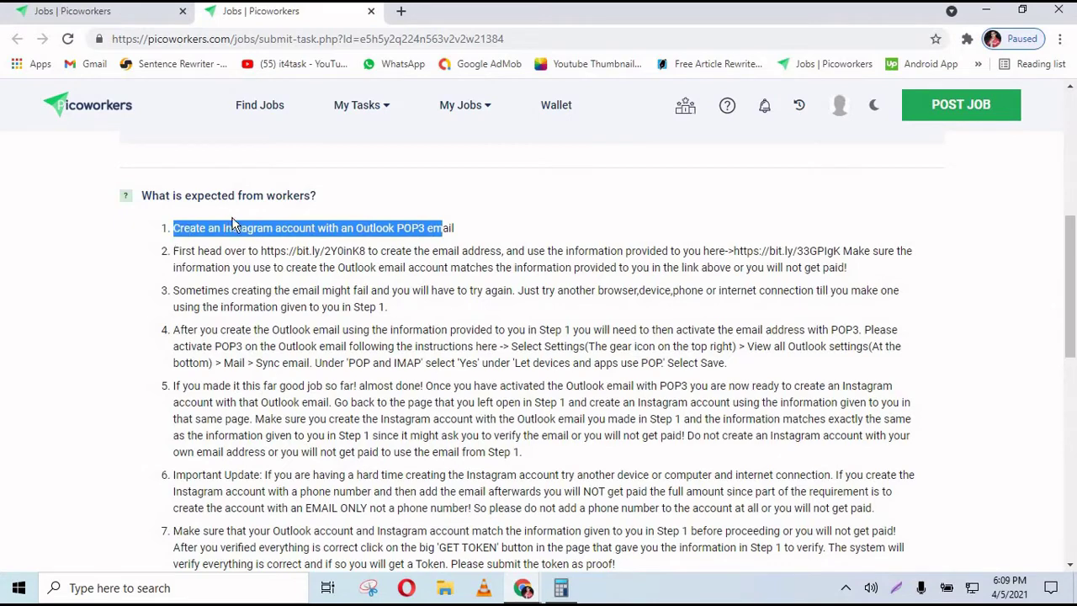
{"action": "left_click_drag", "start_coordinate": [234, 225], "coordinate": [439, 229]}
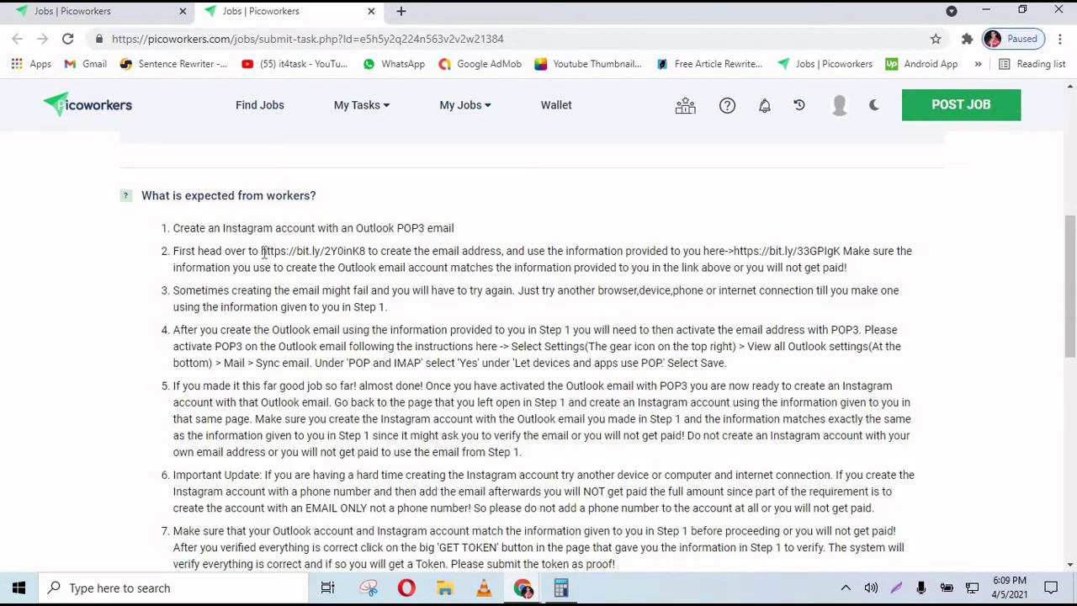
{"action": "left_click_drag", "start_coordinate": [261, 251], "coordinate": [368, 251]}
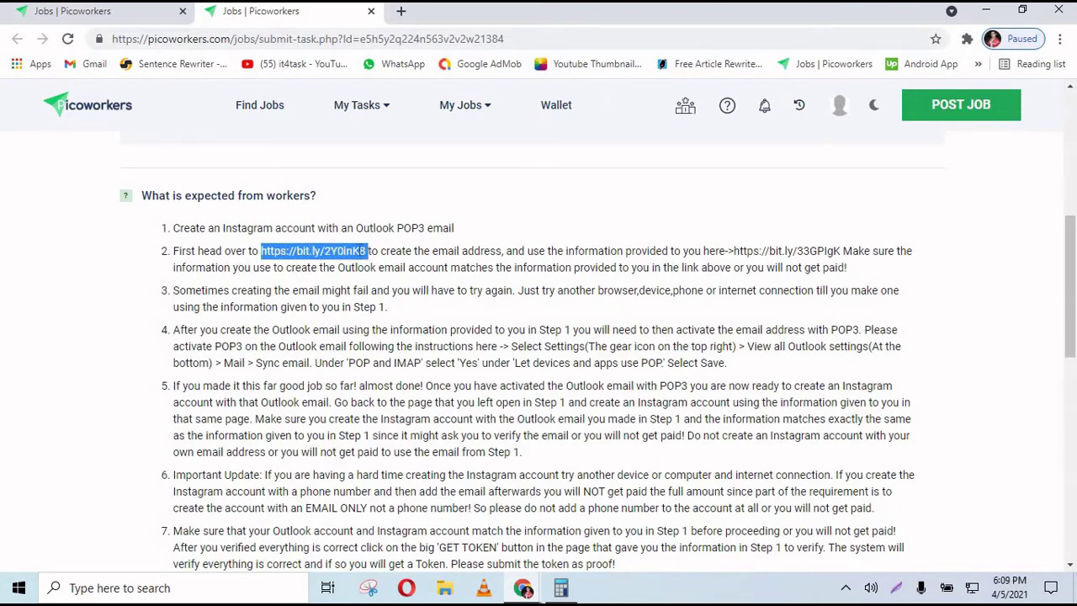
{"action": "right_click", "coordinate": [356, 261]}
{"action": "left_click", "coordinate": [371, 266]}
- Paste the link into the Incognito address bar to load Microsoft's Create account page, then return to Picoworkers
{"action": "left_click", "coordinate": [589, 522]}
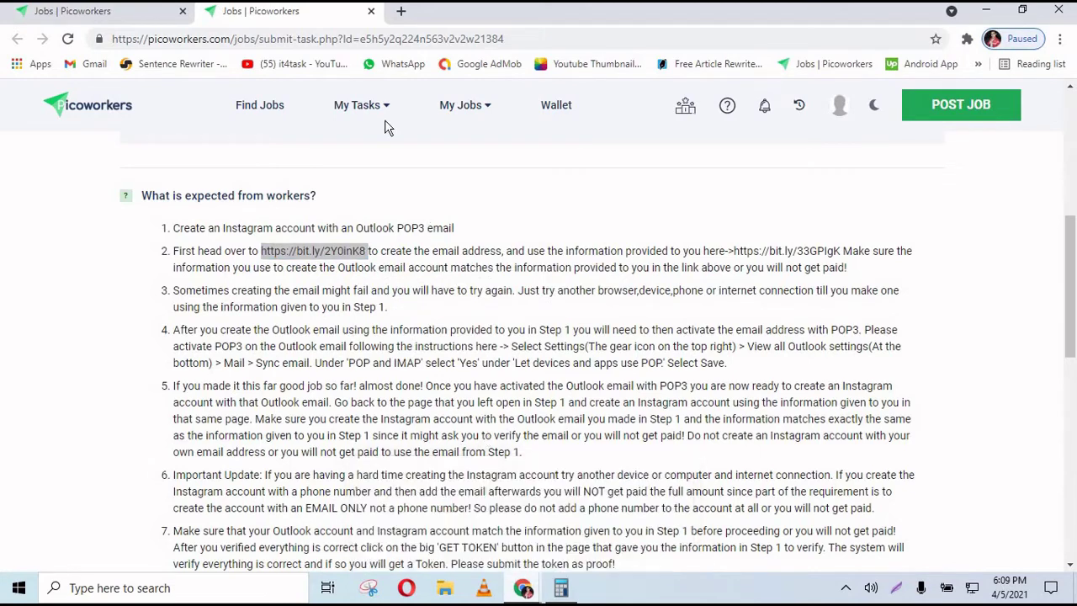
{"action": "right_click", "coordinate": [322, 38]}
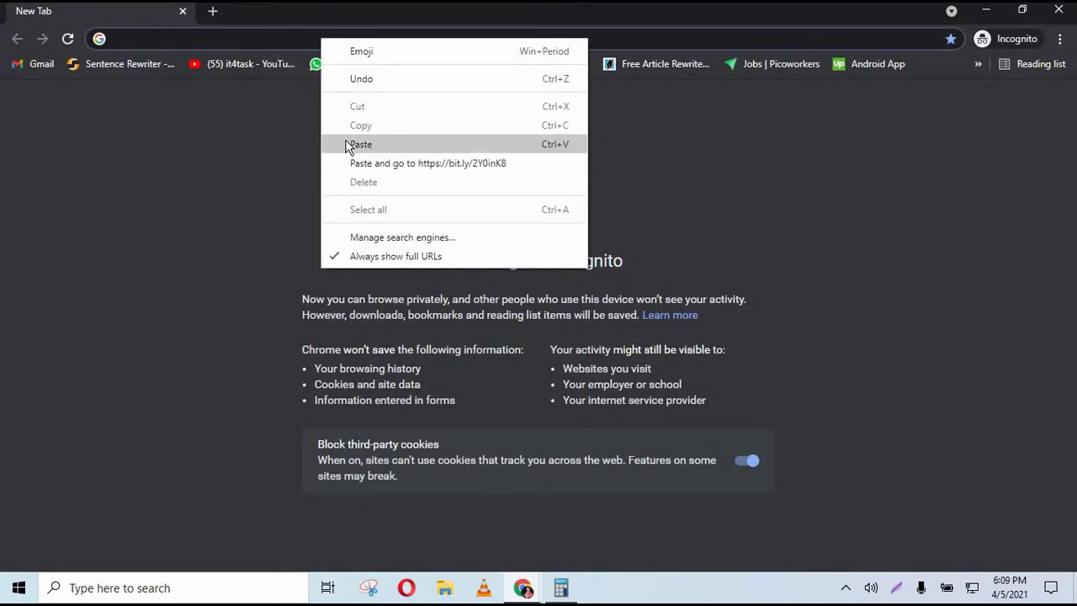
{"action": "left_click", "coordinate": [345, 142]}
{"action": "key", "text": "Return"}
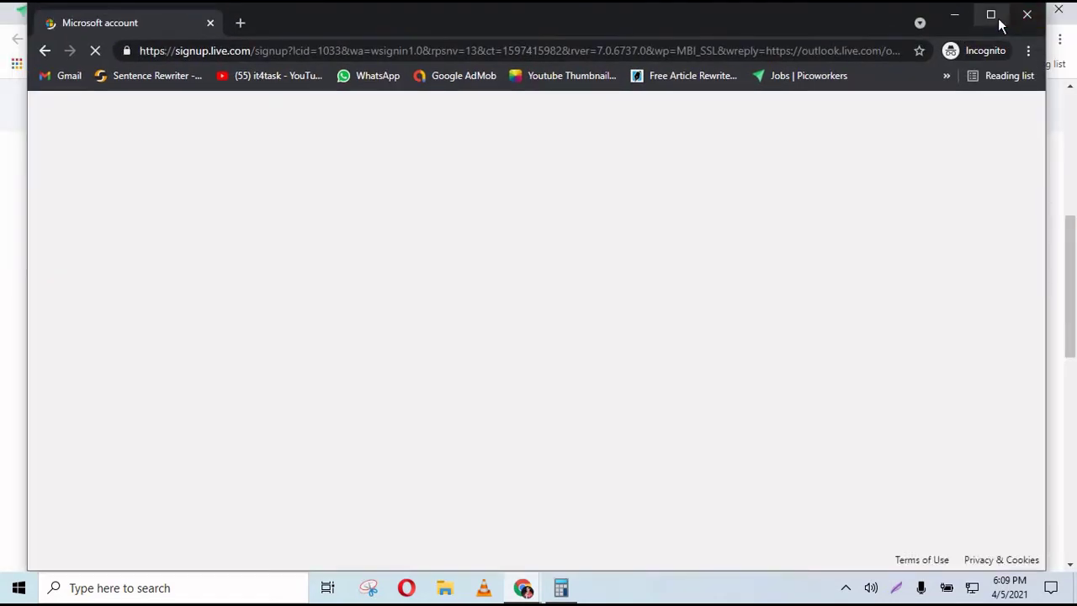
{"action": "left_click", "coordinate": [985, 11]}
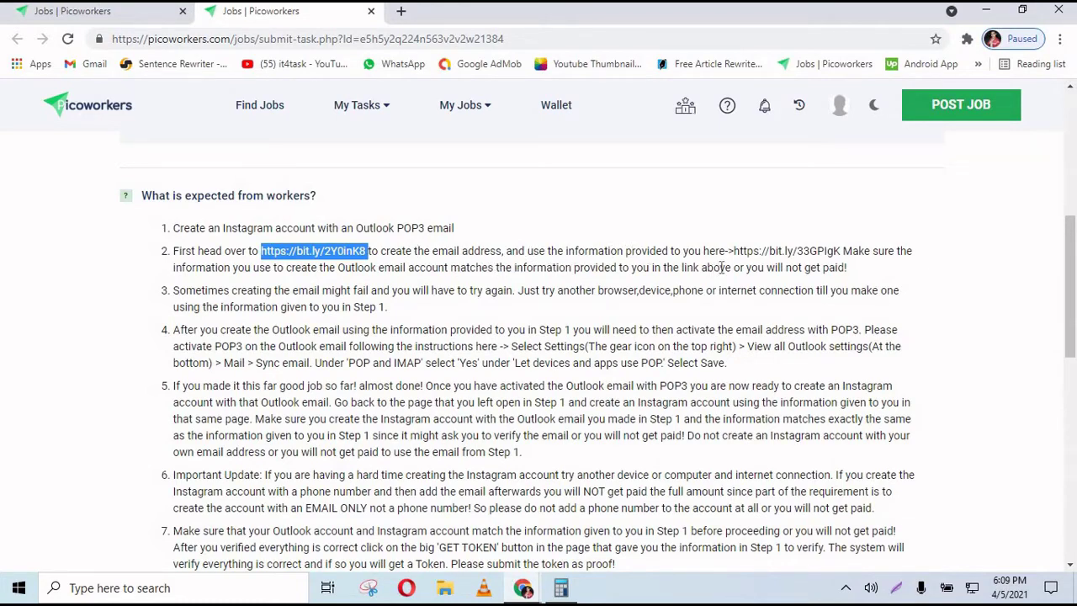
{"action": "left_click", "coordinate": [523, 587]}
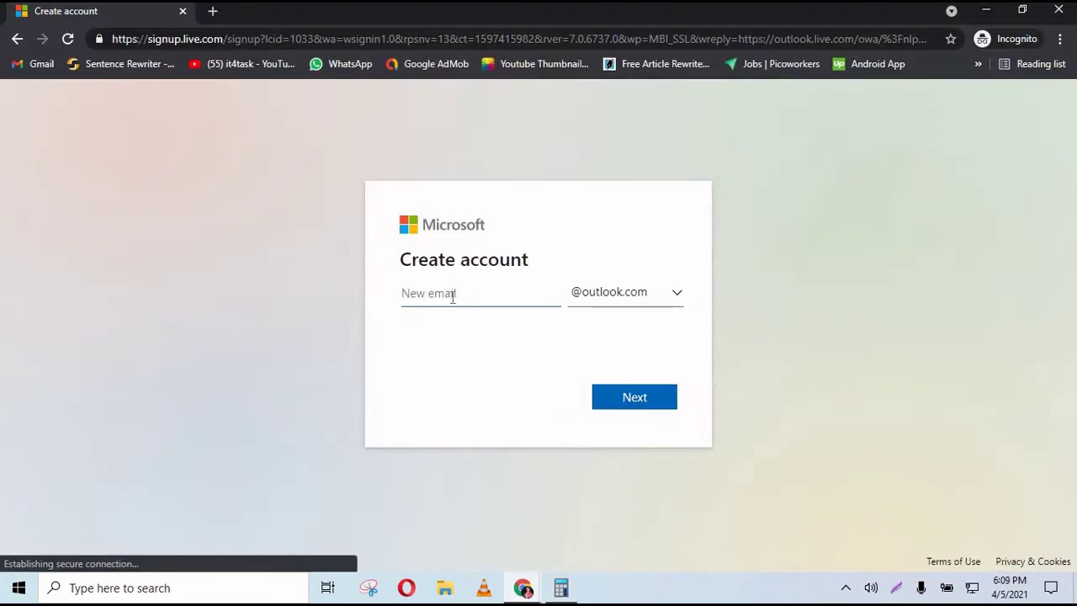
{"action": "left_click", "coordinate": [433, 300]}
{"action": "mouse_move", "coordinate": [523, 587]}
{"action": "left_click", "coordinate": [494, 502]}
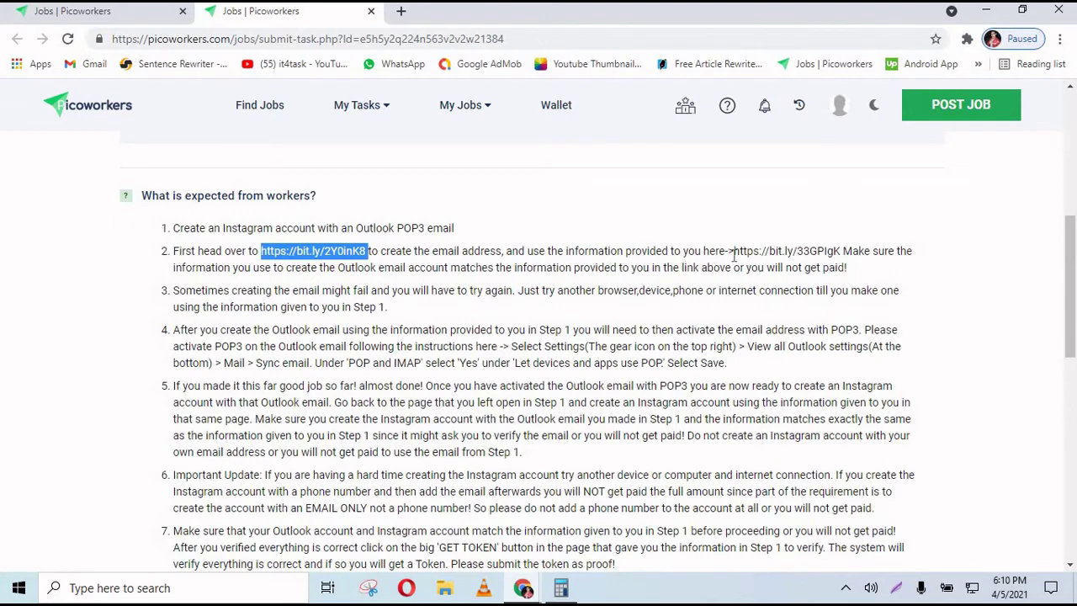
{"action": "left_click_drag", "start_coordinate": [733, 253], "coordinate": [842, 252]}
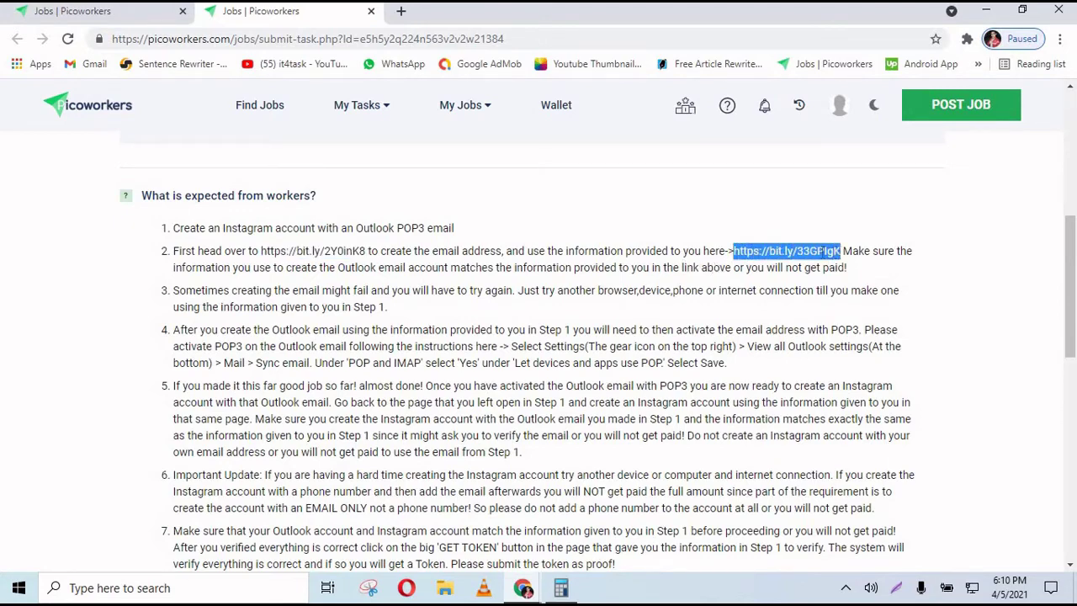
{"action": "right_click", "coordinate": [821, 253]}
{"action": "left_click", "coordinate": [834, 266]}
{"action": "left_click", "coordinate": [561, 587]}
{"action": "mouse_move", "coordinate": [522, 587]}
{"action": "left_click", "coordinate": [606, 522]}
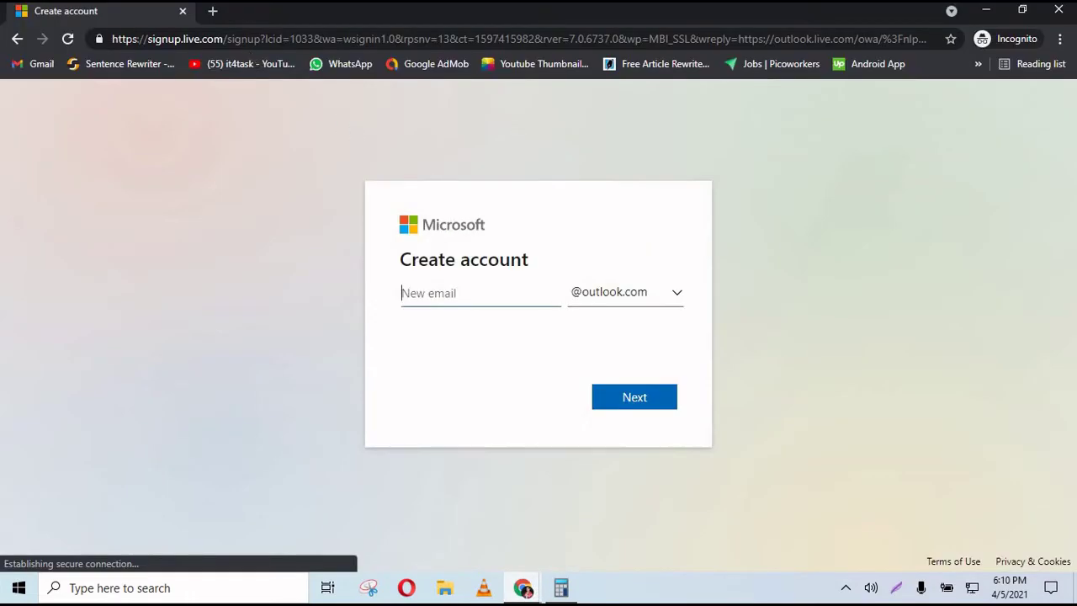
{"action": "left_click", "coordinate": [213, 11]}
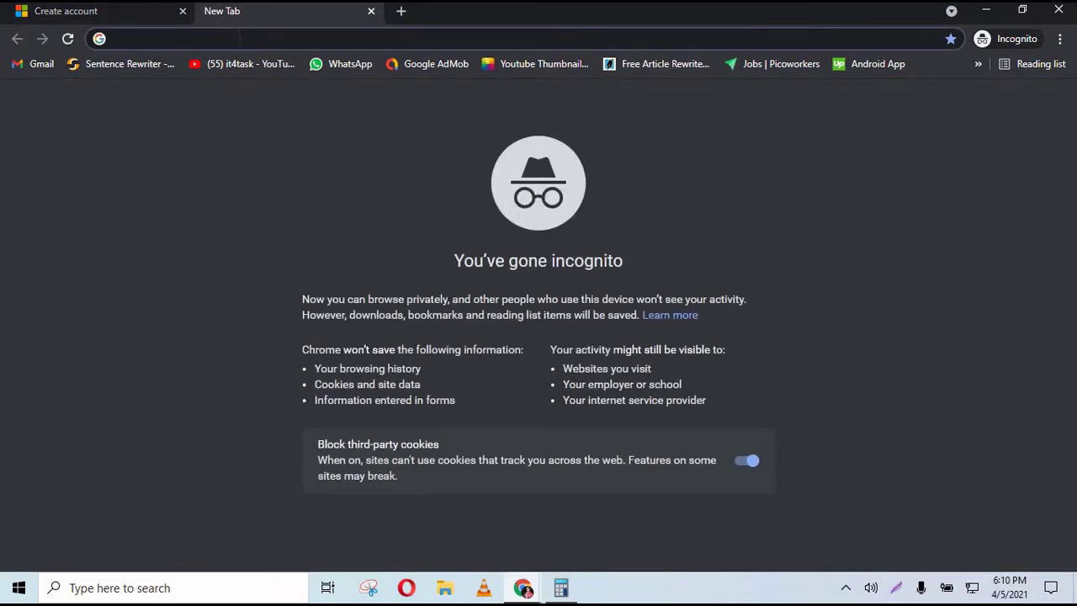
{"action": "right_click", "coordinate": [240, 38]}
{"action": "left_click", "coordinate": [292, 143]}
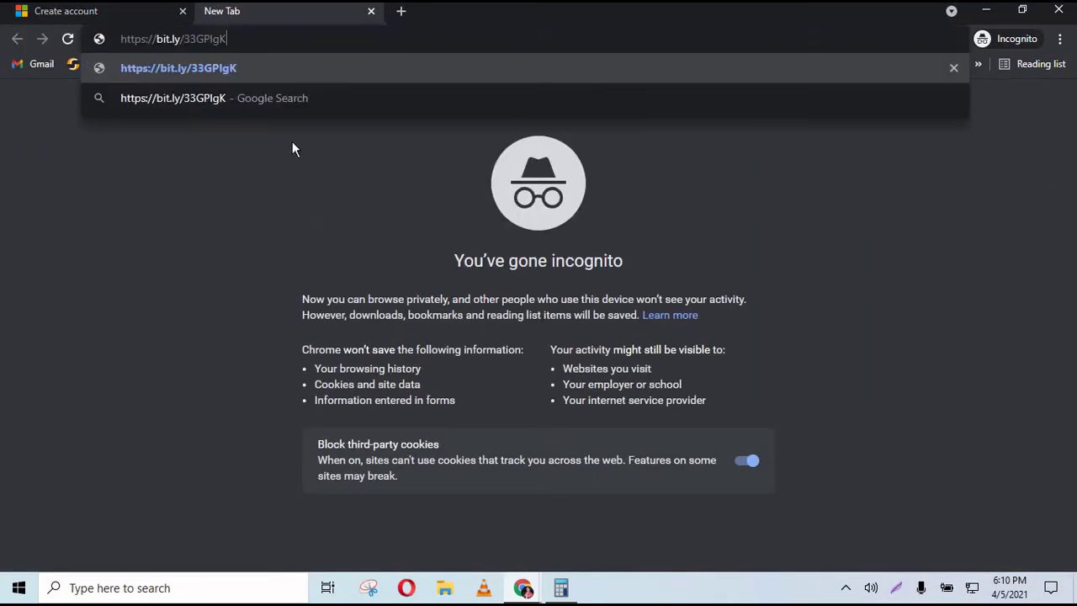
{"action": "key", "text": "Return"}
{"action": "left_click_drag", "start_coordinate": [130, 14], "coordinate": [309, 22]}
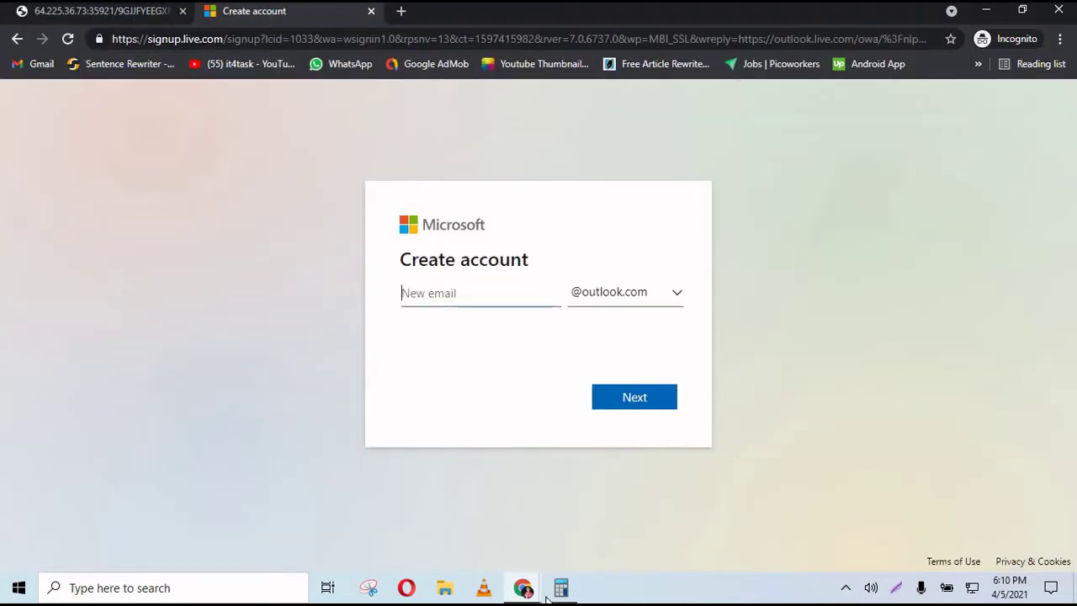
{"action": "mouse_move", "coordinate": [526, 592]}
{"action": "left_click", "coordinate": [500, 535]}
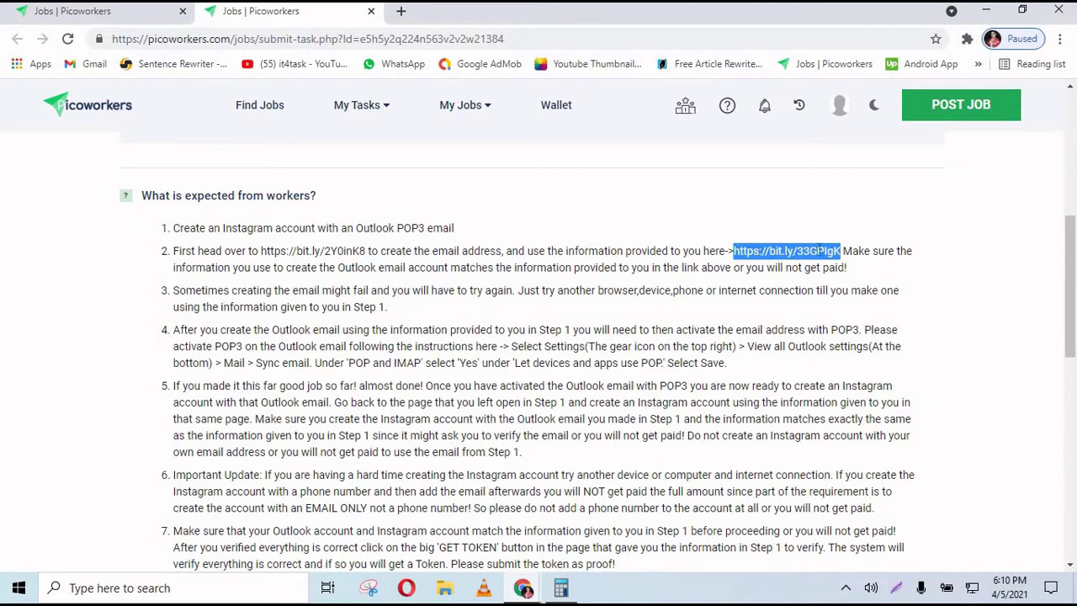
- Select and read worker instructions 1 and 2
{"action": "left_click_drag", "start_coordinate": [169, 229], "coordinate": [858, 278]}
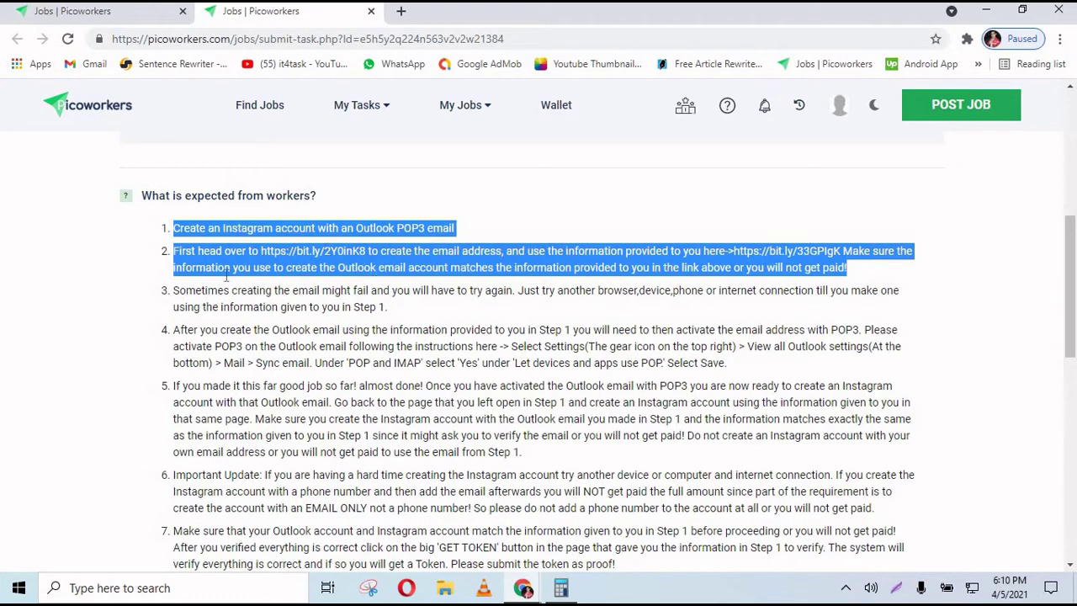
{"action": "left_click", "coordinate": [236, 283]}
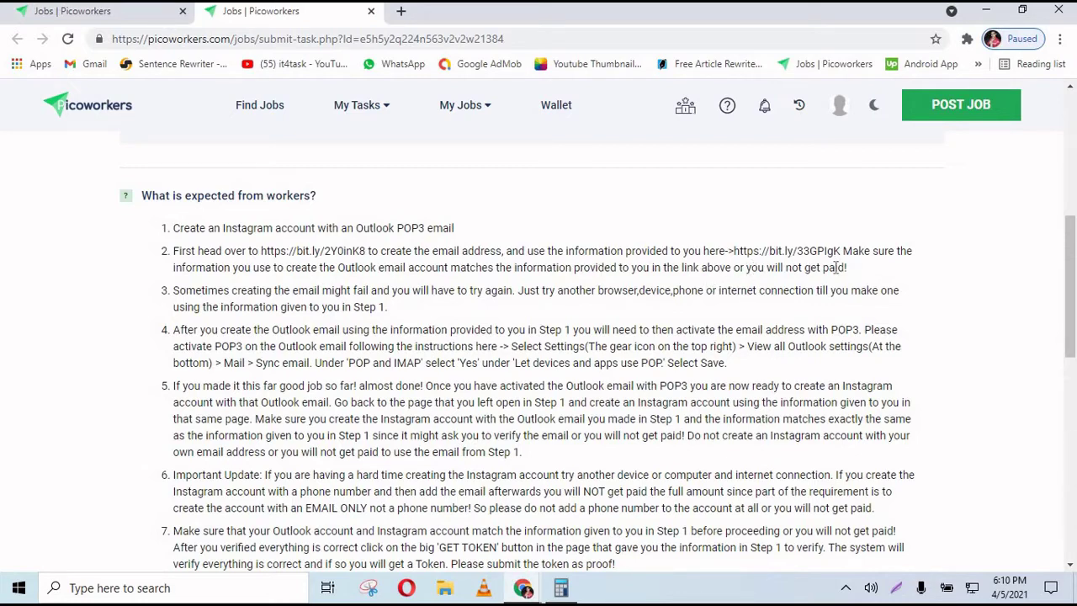
{"action": "left_click_drag", "start_coordinate": [847, 268], "coordinate": [157, 239]}
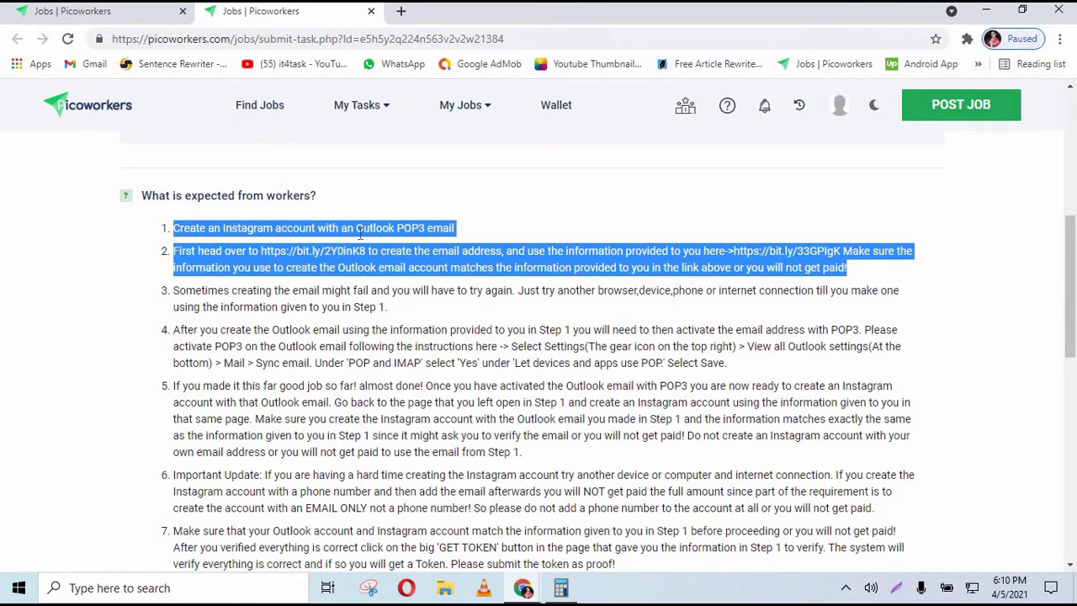
{"action": "double_click", "coordinate": [441, 229]}
{"action": "left_click", "coordinate": [886, 200]}
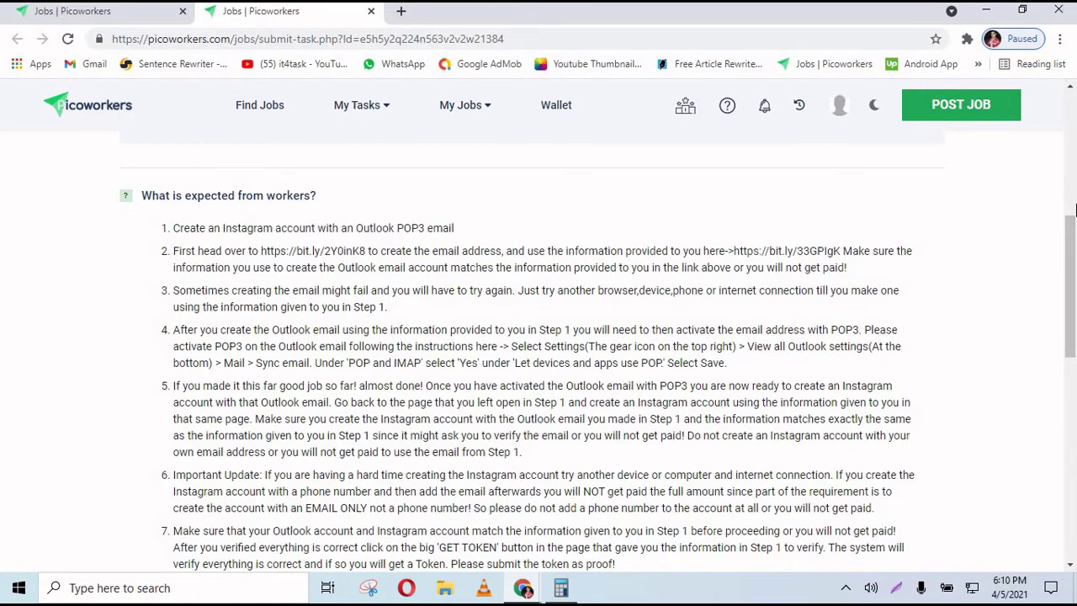
- Scroll to the proof submission box and back, then bring up the Incognito Microsoft signup window
{"action": "scroll", "coordinate": [1073, 266], "scroll_direction": "down", "scroll_amount": 5}
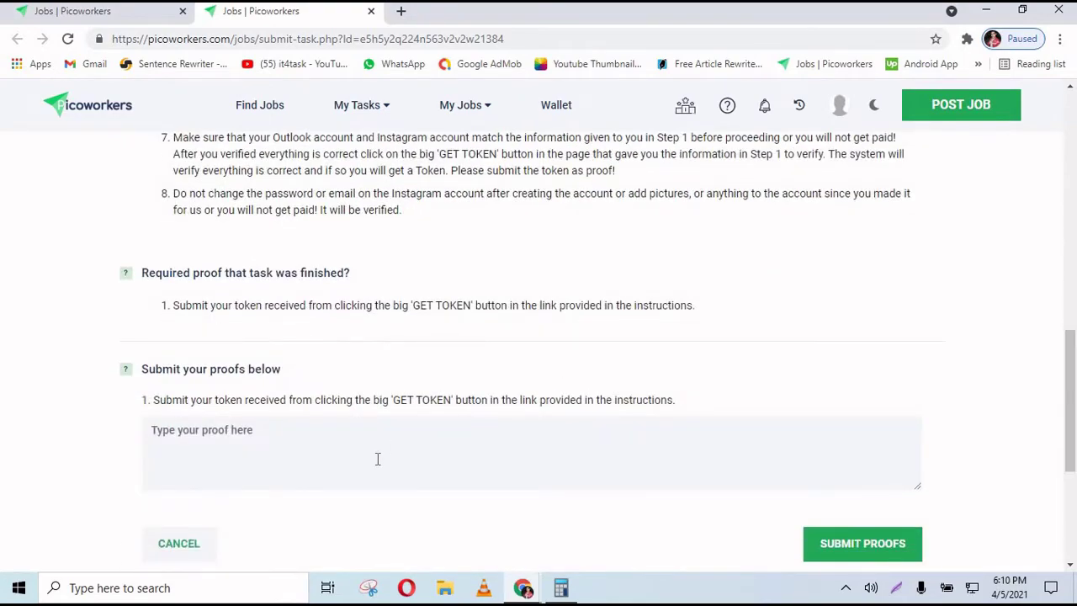
{"action": "left_click", "coordinate": [378, 457]}
{"action": "left_click_drag", "start_coordinate": [1070, 435], "coordinate": [1074, 339]}
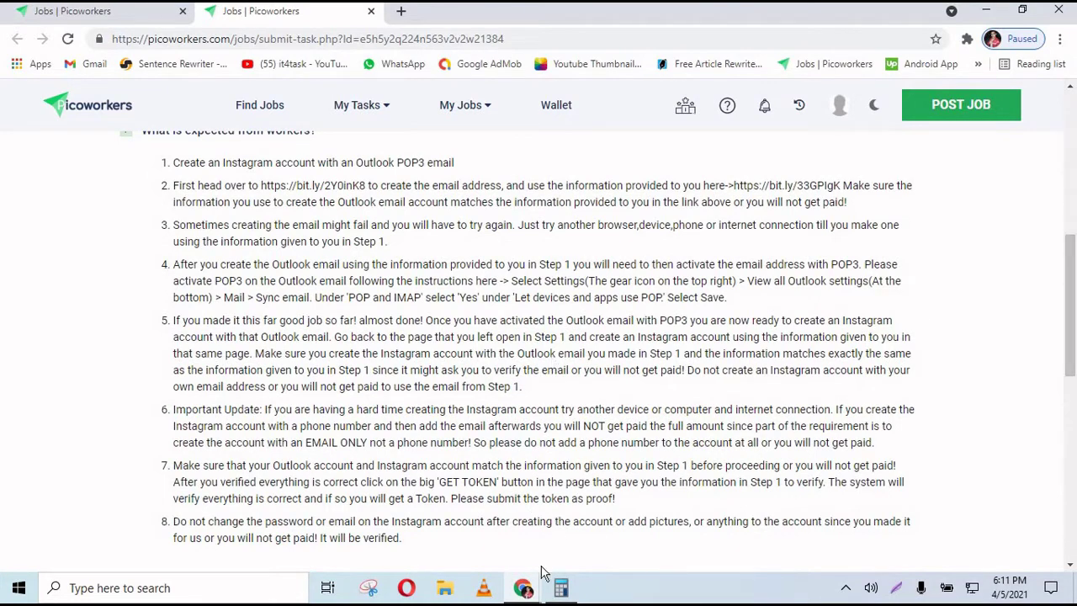
{"action": "left_click", "coordinate": [606, 518]}
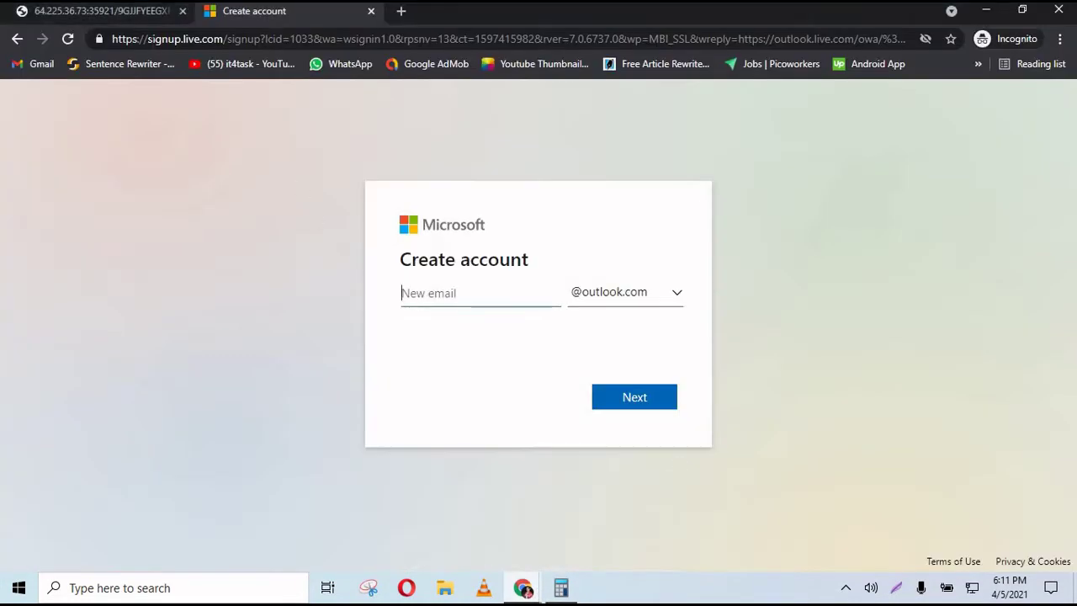
- Review the current account details on the job info page, then reload it for a new username and names
{"action": "left_click", "coordinate": [135, 16]}
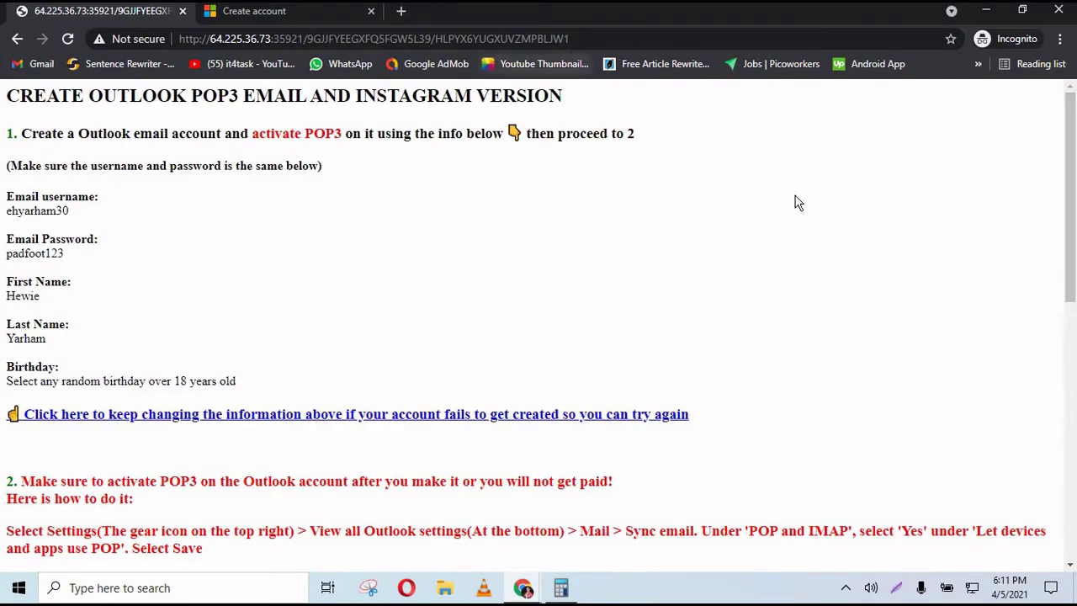
{"action": "left_click_drag", "start_coordinate": [1074, 192], "coordinate": [1072, 243]}
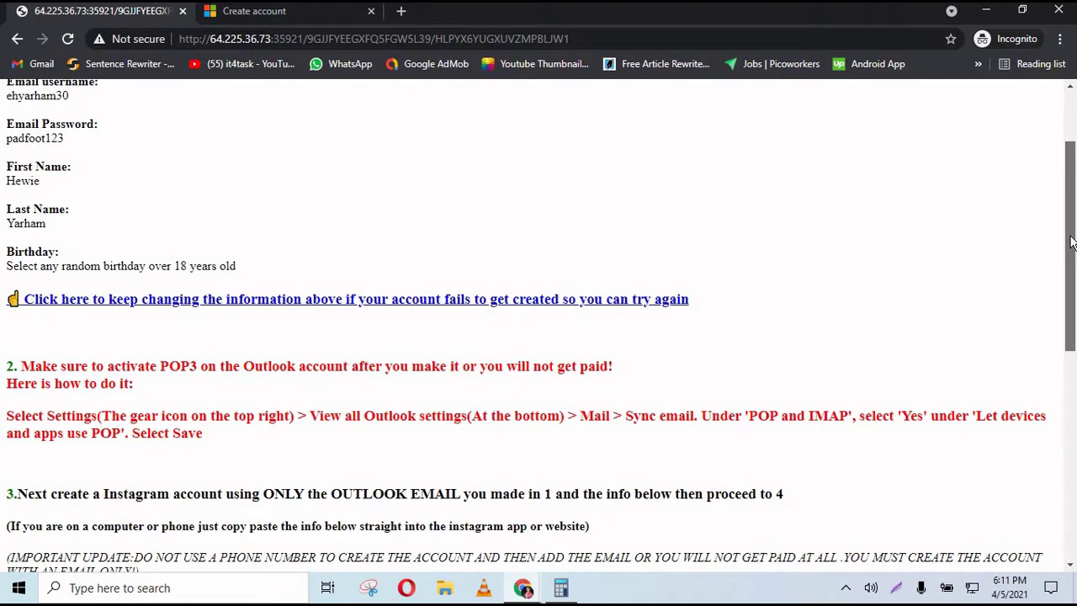
{"action": "left_click_drag", "start_coordinate": [1071, 243], "coordinate": [1072, 172]}
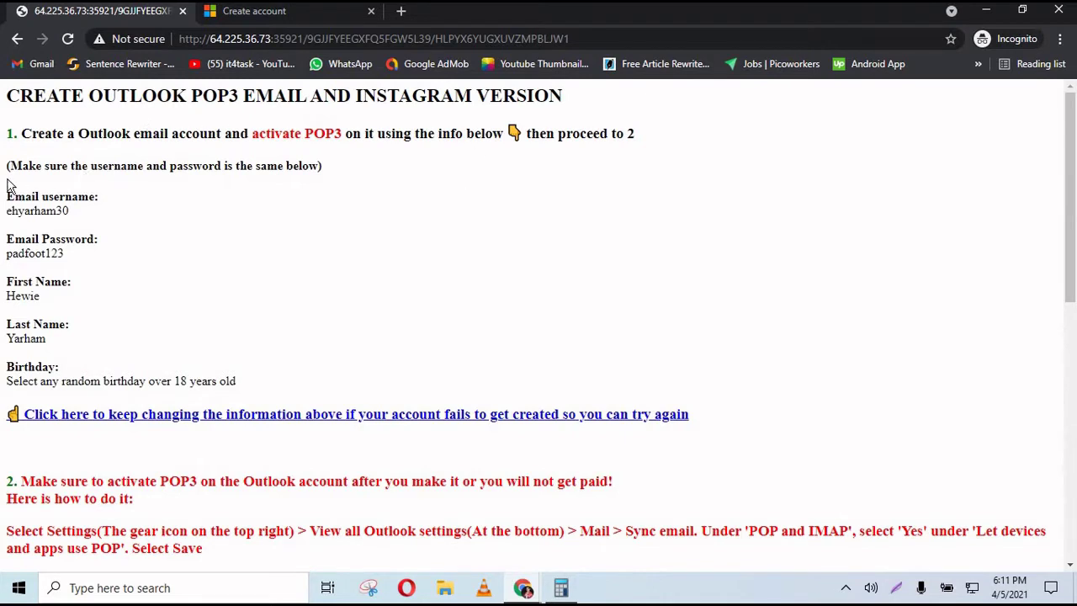
{"action": "left_click_drag", "start_coordinate": [14, 138], "coordinate": [93, 325]}
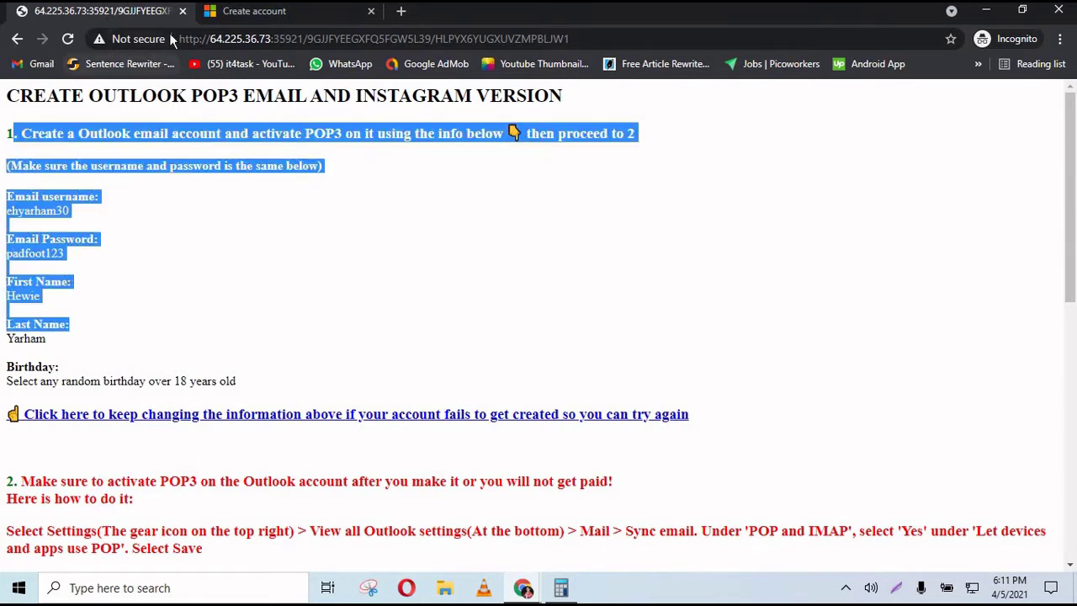
{"action": "left_click", "coordinate": [291, 183]}
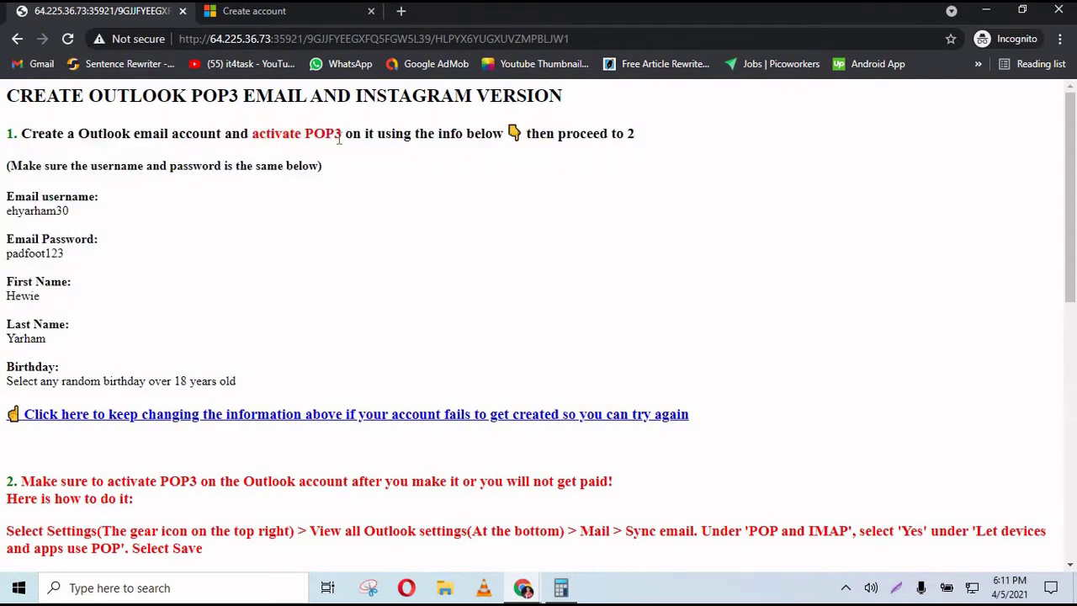
{"action": "left_click_drag", "start_coordinate": [3, 174], "coordinate": [65, 317]}
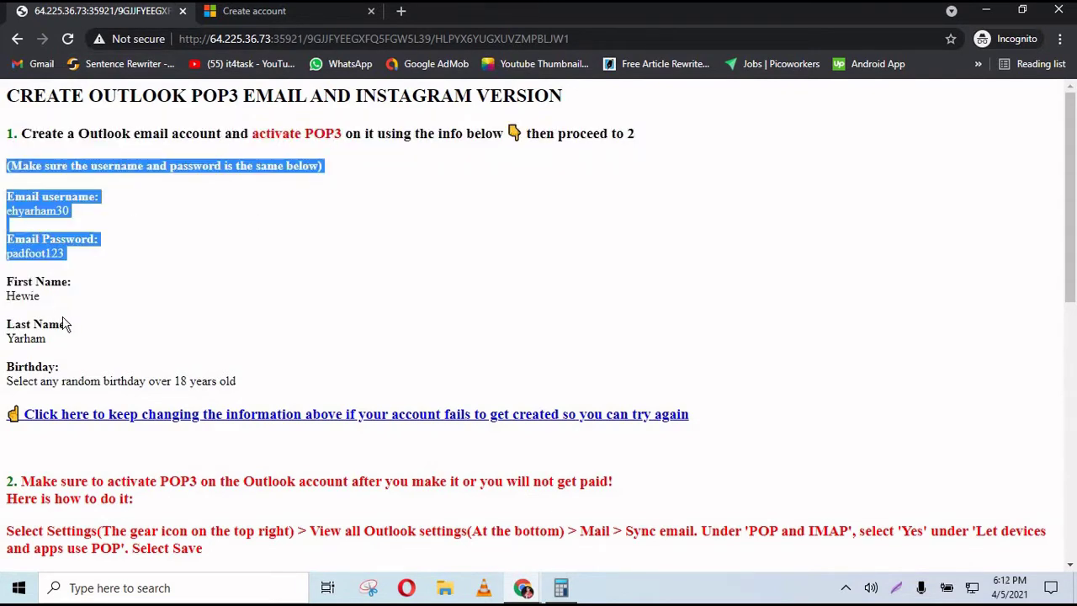
{"action": "left_click", "coordinate": [193, 255]}
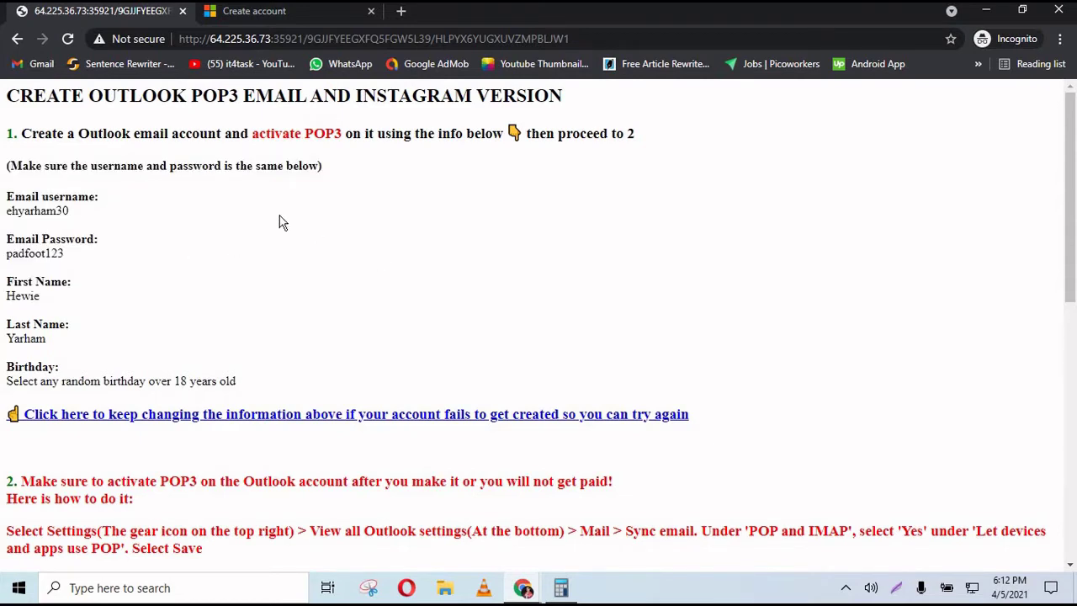
{"action": "left_click", "coordinate": [70, 49]}
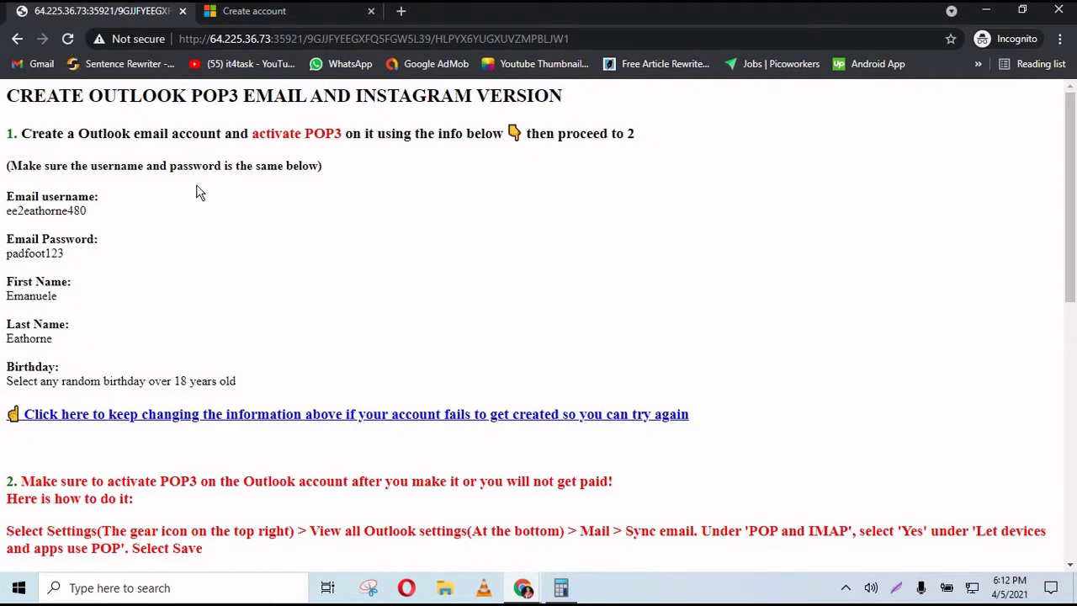
{"action": "left_click", "coordinate": [268, 12]}
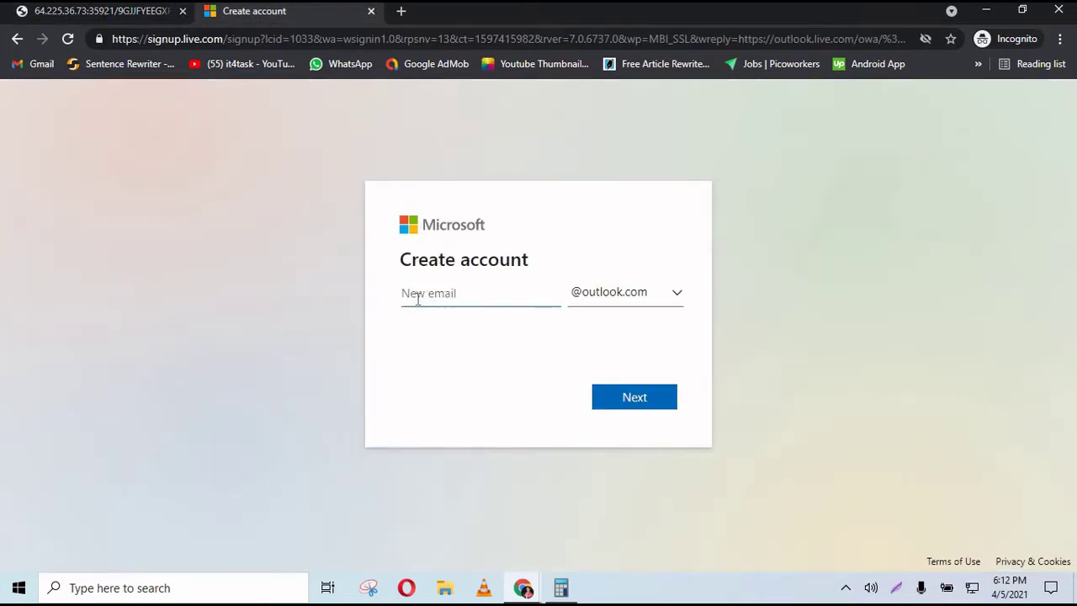
{"action": "left_click", "coordinate": [150, 20]}
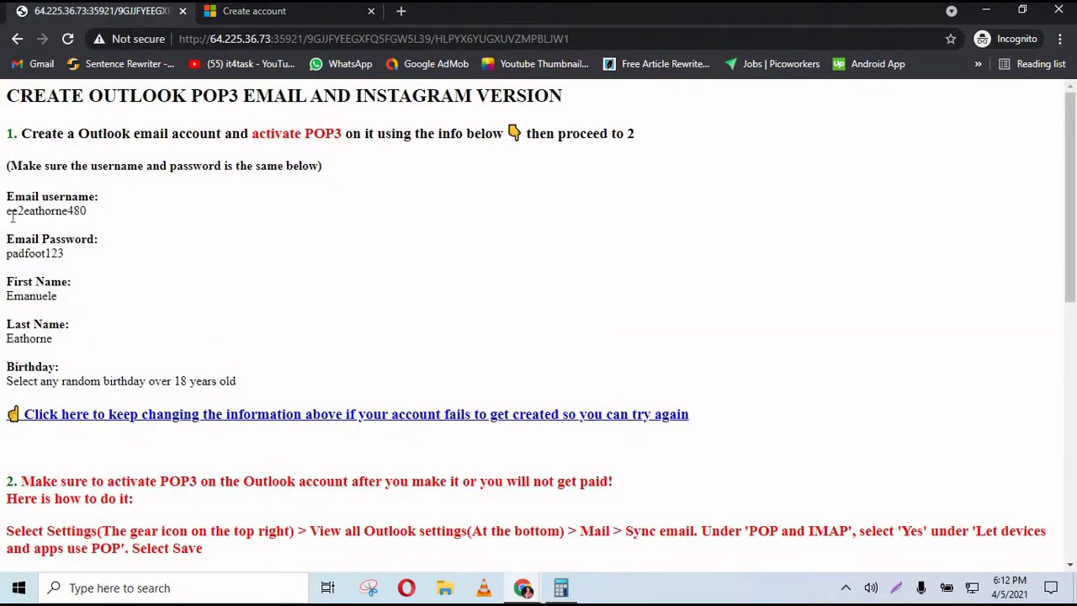
- Enter the new email username from the job info page as the Outlook address
{"action": "mouse_move", "coordinate": [10, 211]}
{"action": "left_mouse_down"}
{"action": "mouse_move", "coordinate": [84, 211]}
{"action": "mouse_move", "coordinate": [5, 224]}
{"action": "mouse_move", "coordinate": [12, 215]}
{"action": "left_mouse_up"}
{"action": "right_click", "coordinate": [91, 214]}
{"action": "left_click", "coordinate": [89, 212]}
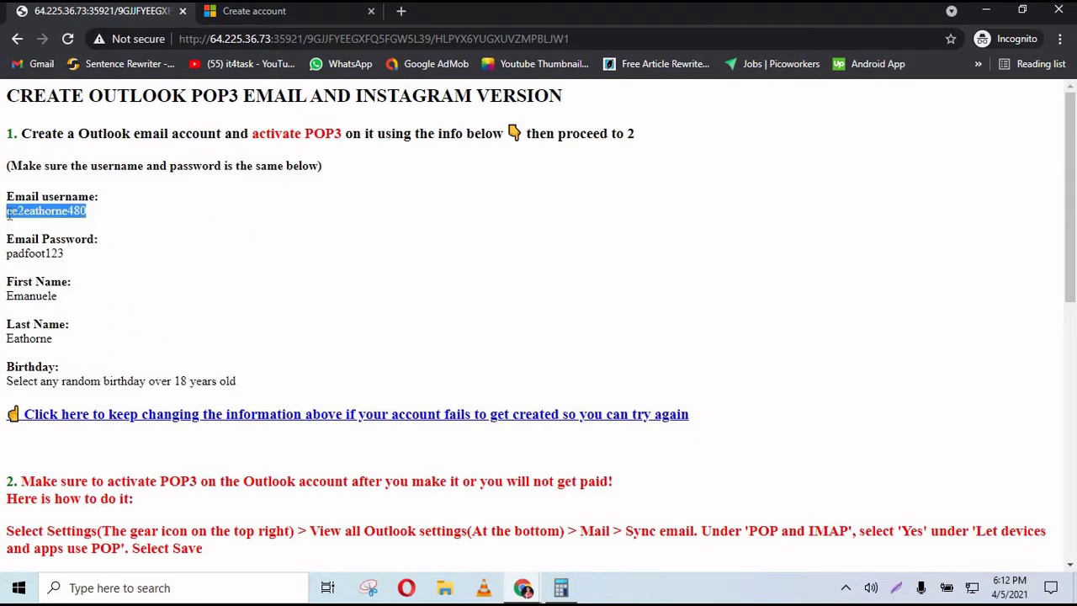
{"action": "left_click", "coordinate": [270, 11]}
{"action": "left_click", "coordinate": [455, 291]}
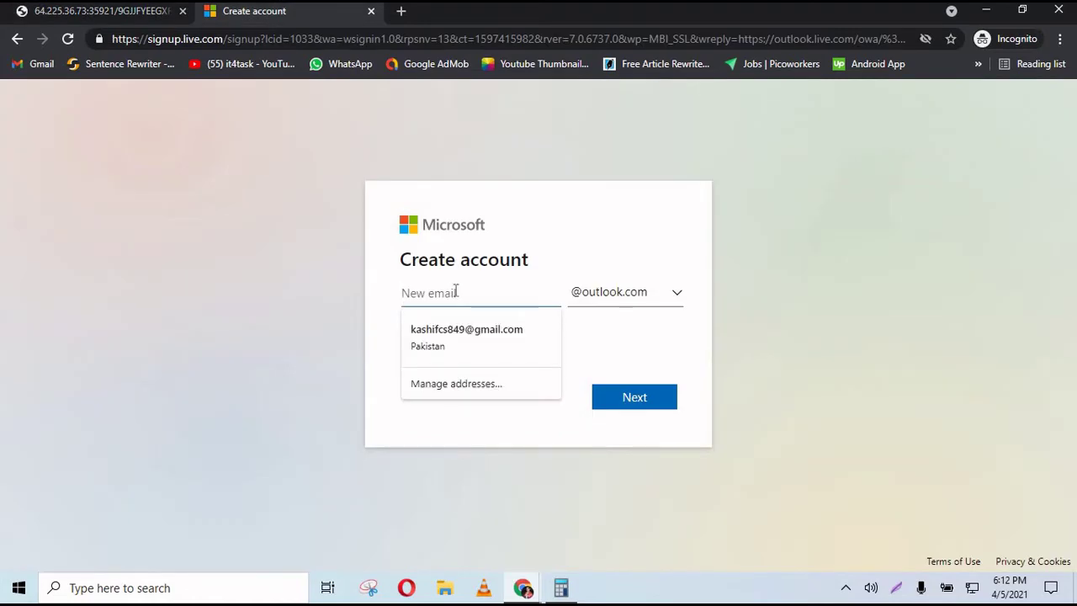
{"action": "left_click", "coordinate": [631, 397]}
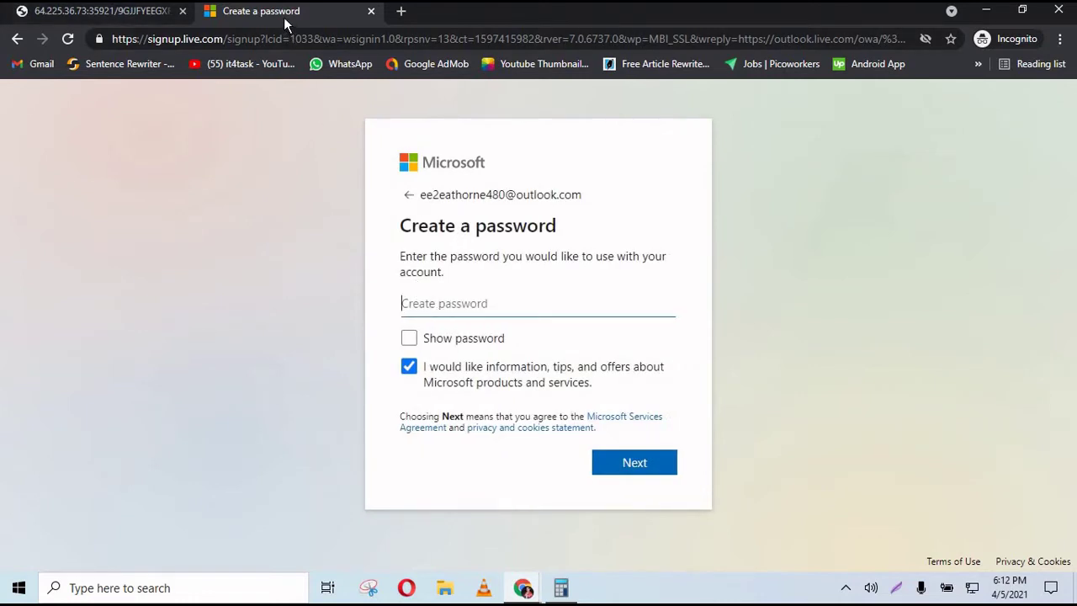
- Enter the given password from the job info page and check it before continuing
{"action": "left_click", "coordinate": [154, 15]}
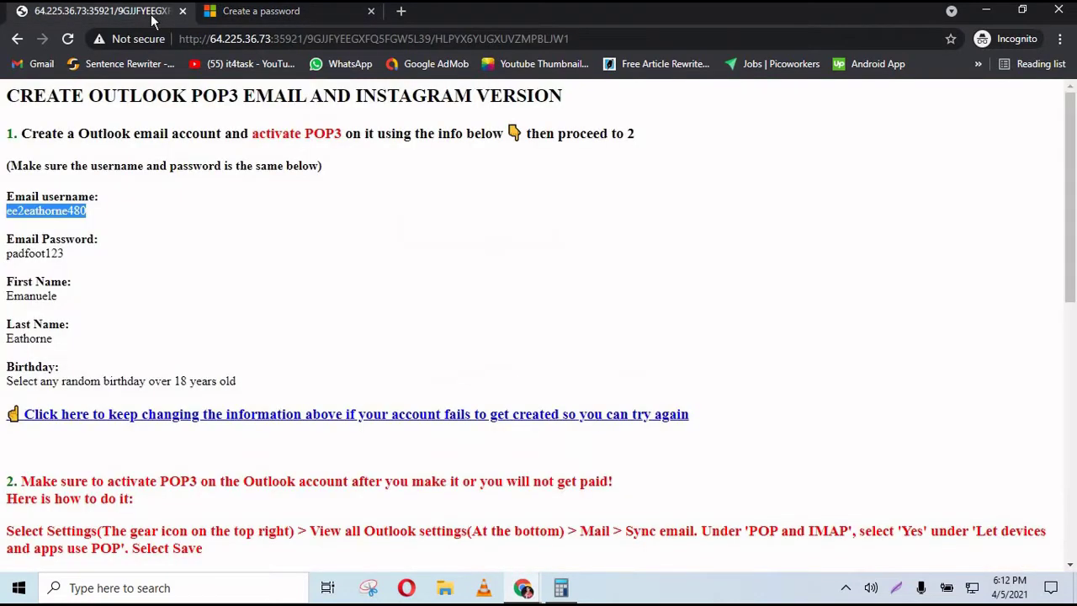
{"action": "left_click", "coordinate": [63, 253]}
{"action": "double_click", "coordinate": [61, 253]}
{"action": "key", "text": "ctrl+c"}
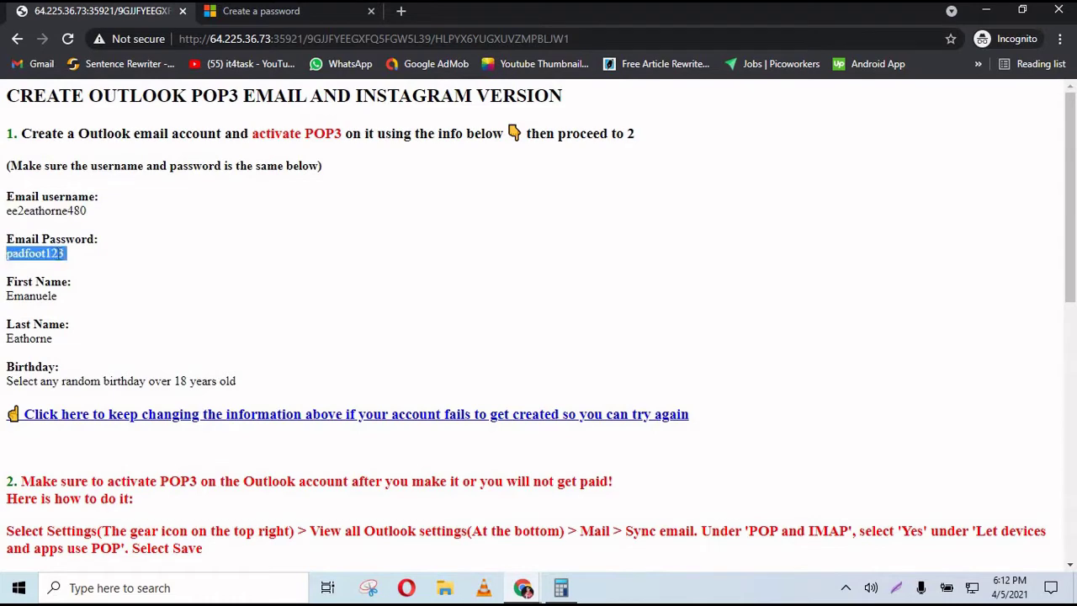
{"action": "left_click", "coordinate": [265, 17]}
{"action": "left_click", "coordinate": [425, 304]}
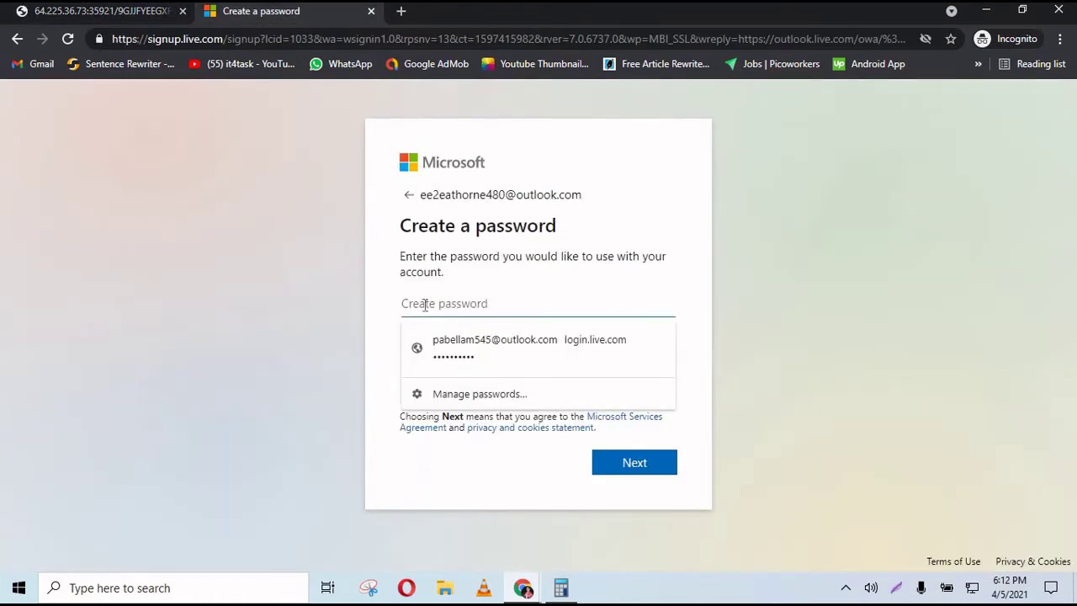
{"action": "key", "text": "ctrl+v"}
{"action": "left_click", "coordinate": [469, 340]}
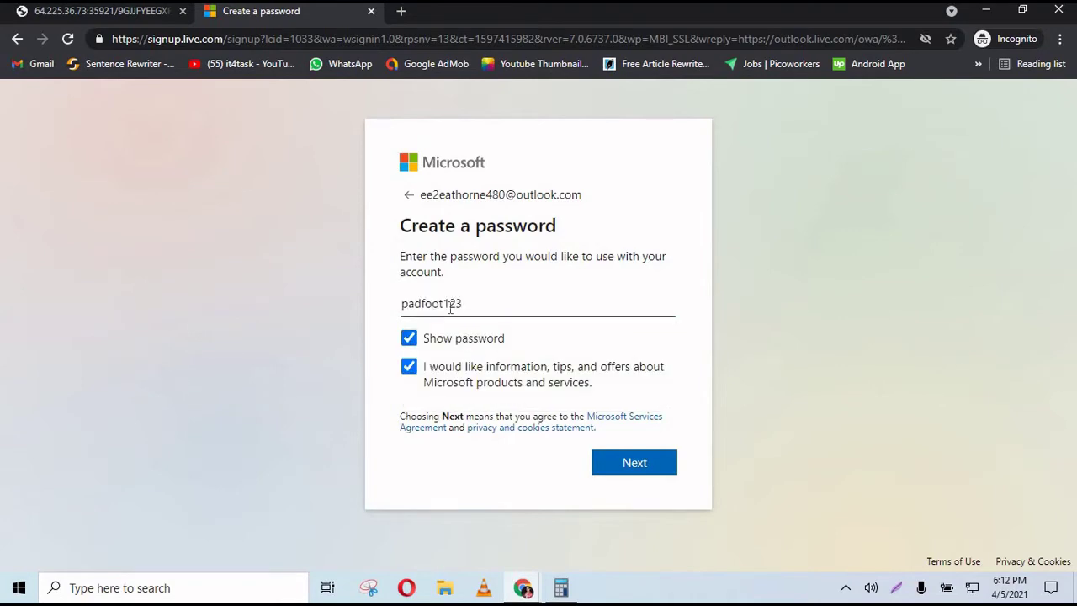
{"action": "left_click", "coordinate": [616, 465]}
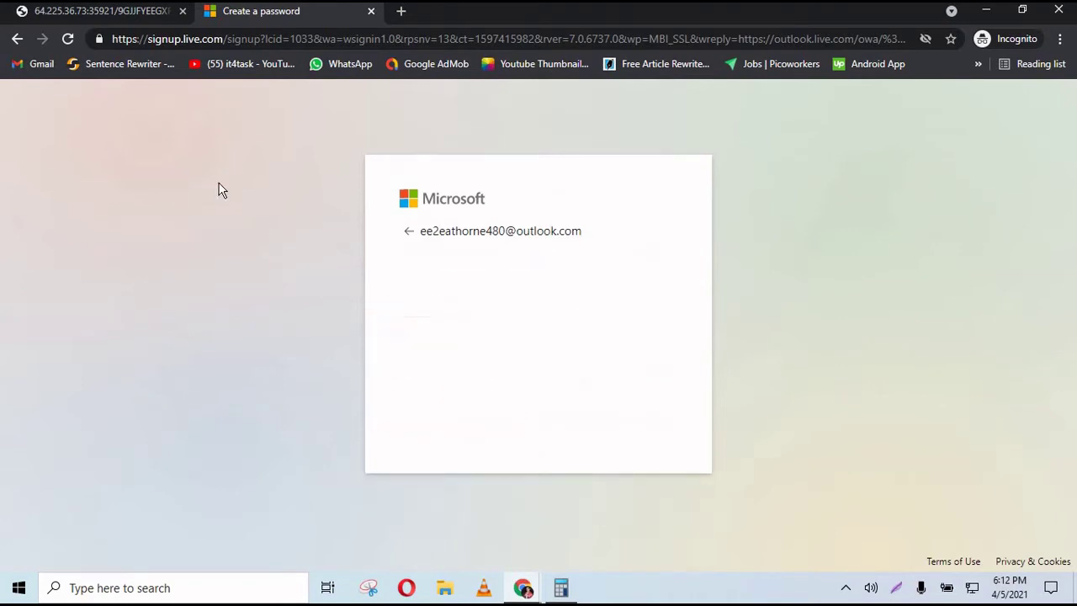
- Fill in the first and last name copied from the job info page
{"action": "left_click", "coordinate": [35, 15]}
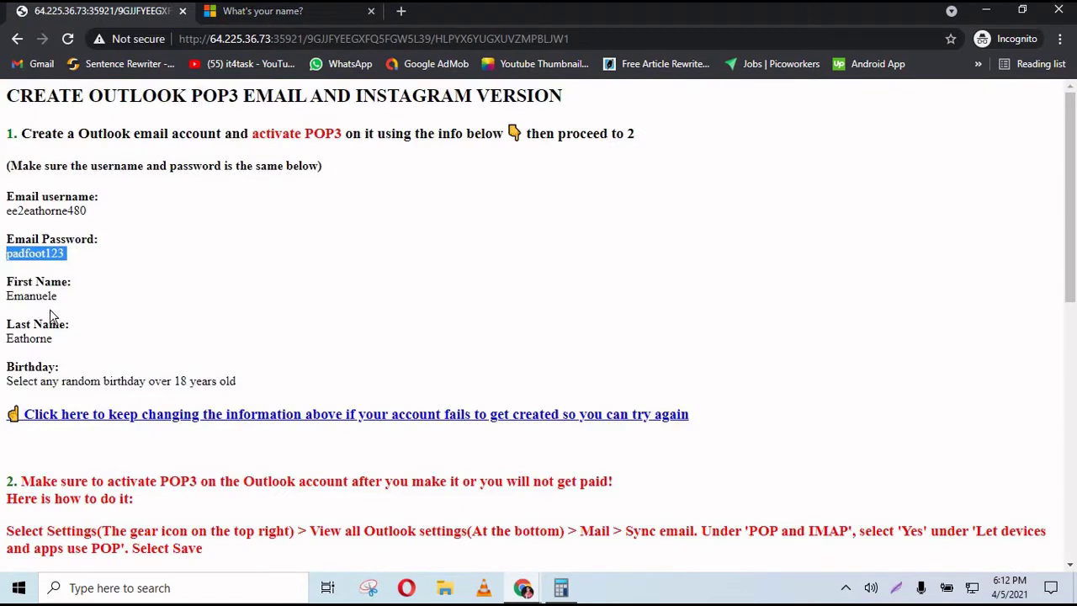
{"action": "left_click_drag", "start_coordinate": [57, 298], "coordinate": [6, 305]}
{"action": "key", "text": "ctrl+c"}
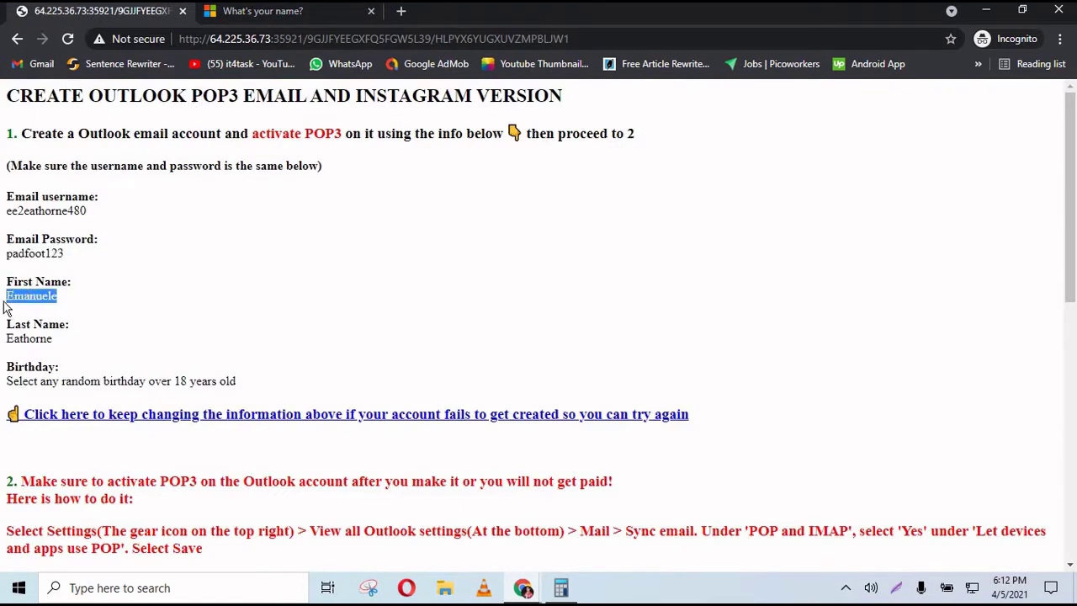
{"action": "left_click", "coordinate": [271, 14]}
{"action": "left_click", "coordinate": [444, 342]}
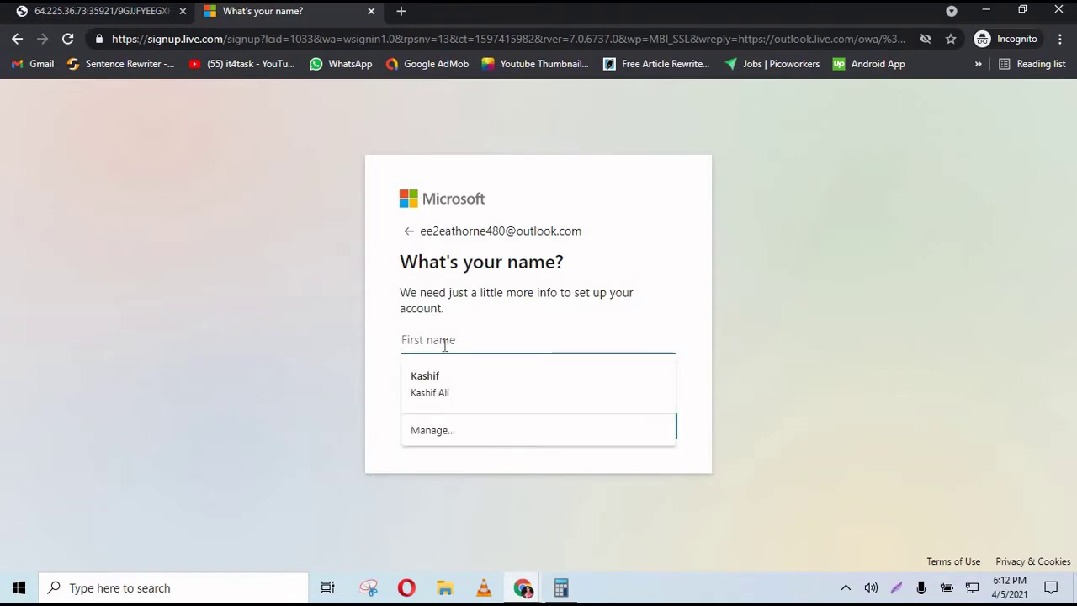
{"action": "key", "text": "ctrl+v"}
{"action": "left_click", "coordinate": [89, 17]}
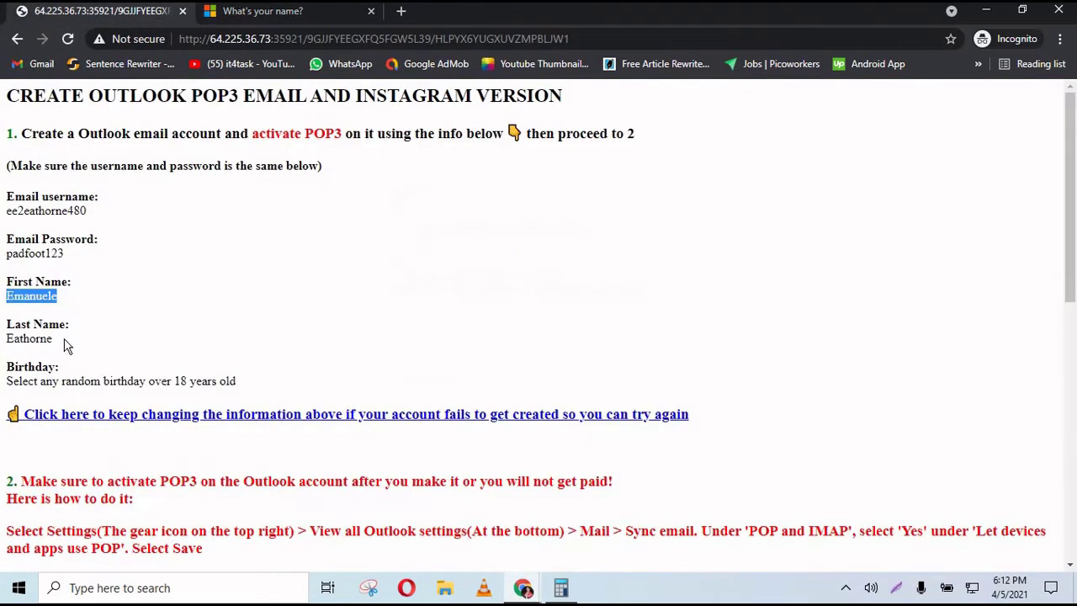
{"action": "left_click_drag", "start_coordinate": [52, 339], "coordinate": [6, 345]}
{"action": "key", "text": "ctrl+c"}
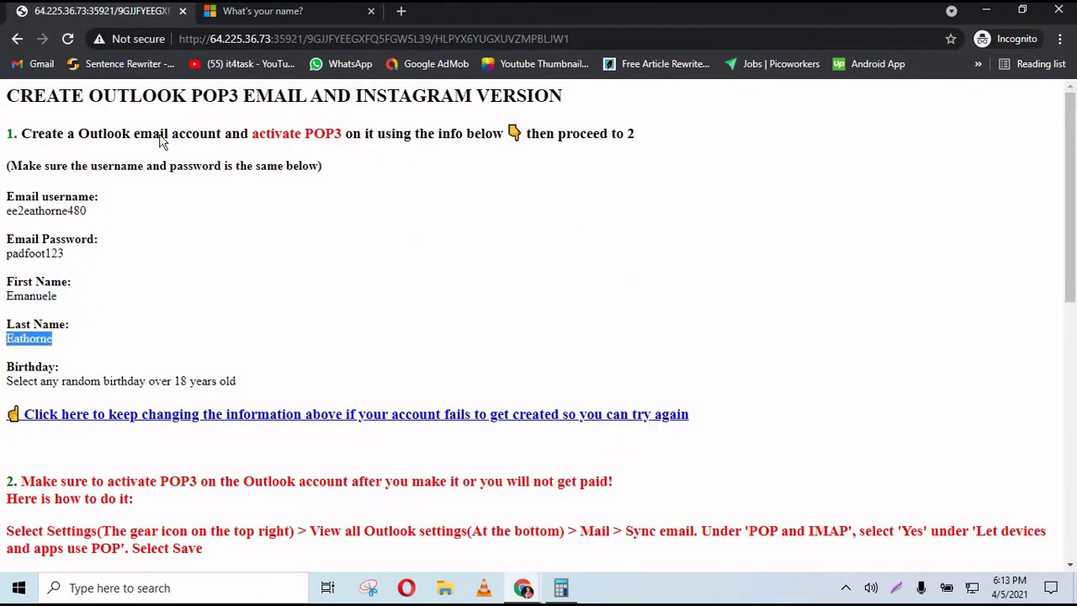
{"action": "left_click", "coordinate": [232, 18]}
{"action": "left_click", "coordinate": [404, 380]}
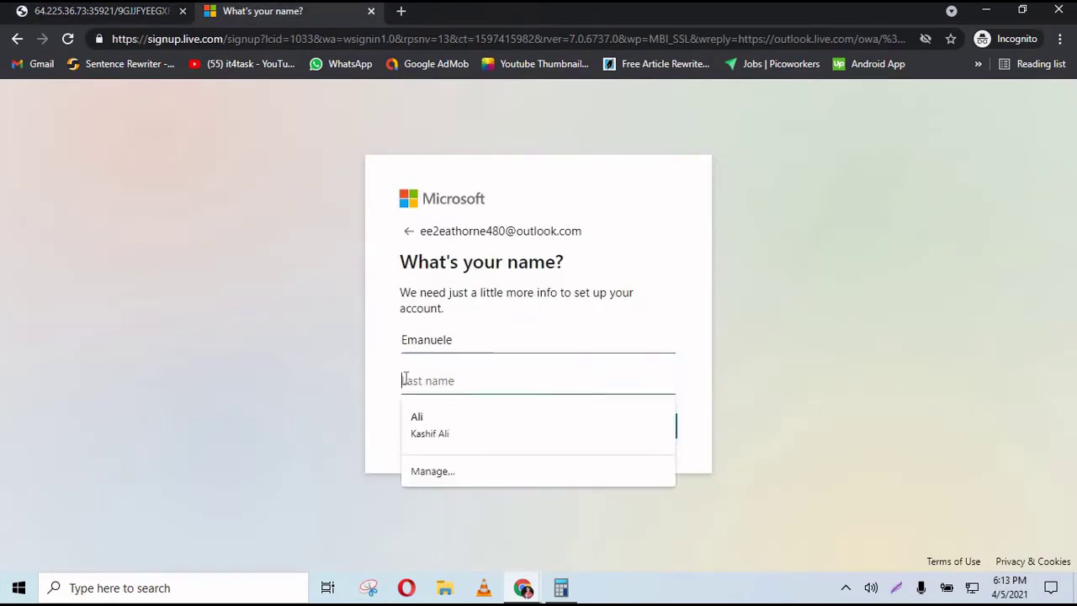
{"action": "key", "text": "ctrl+v"}
{"action": "left_click", "coordinate": [623, 436]}
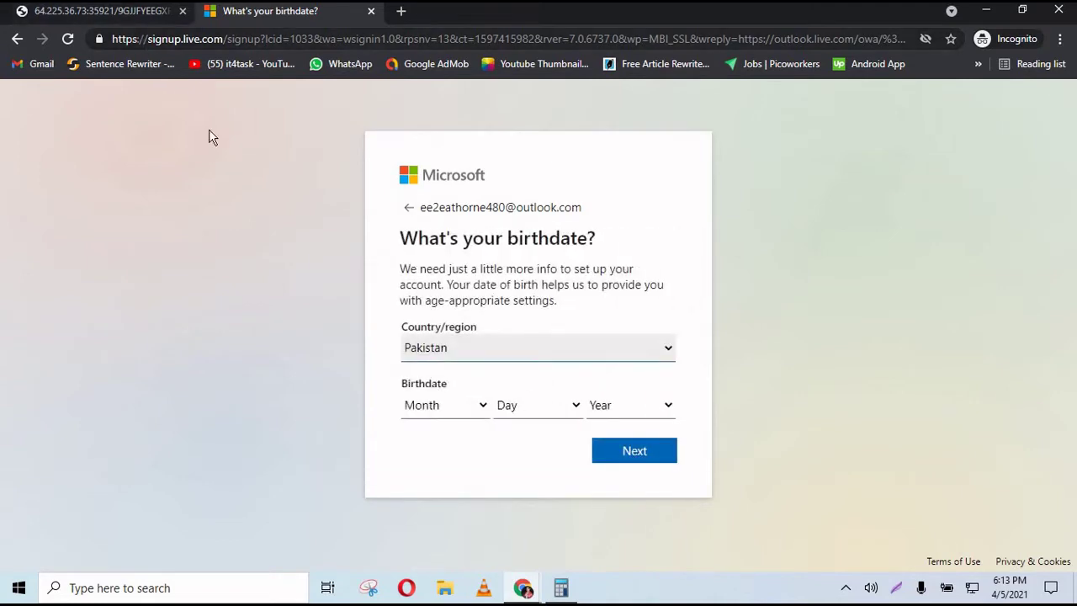
- Set the birthdate to July 9, 1999 and submit it
{"action": "left_click", "coordinate": [469, 406]}
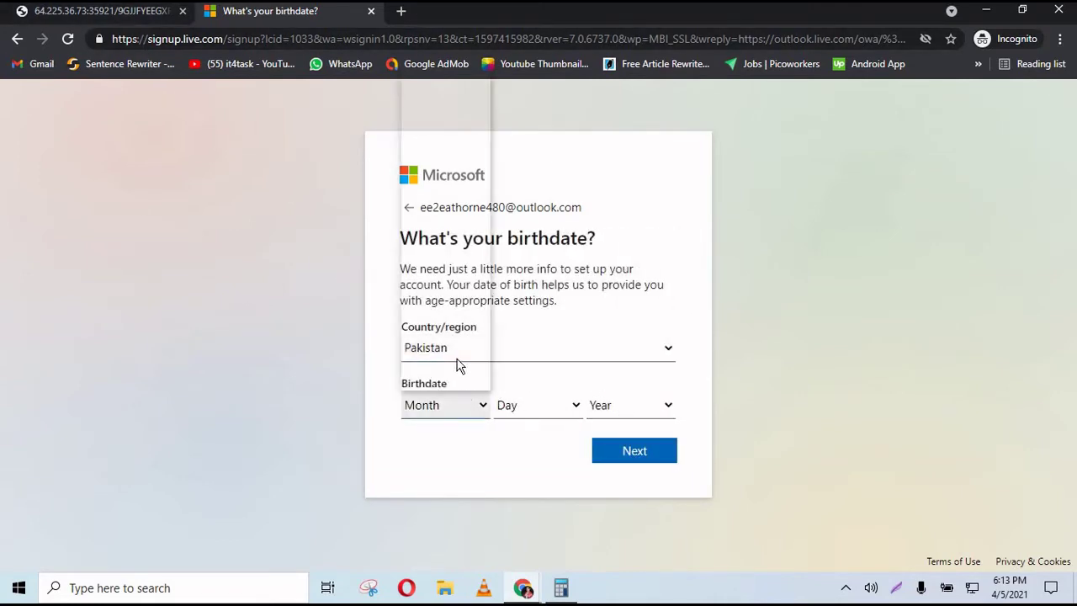
{"action": "left_click", "coordinate": [438, 251]}
{"action": "left_click", "coordinate": [522, 405]}
{"action": "scroll", "coordinate": [555, 244], "scroll_direction": "down", "scroll_amount": 1}
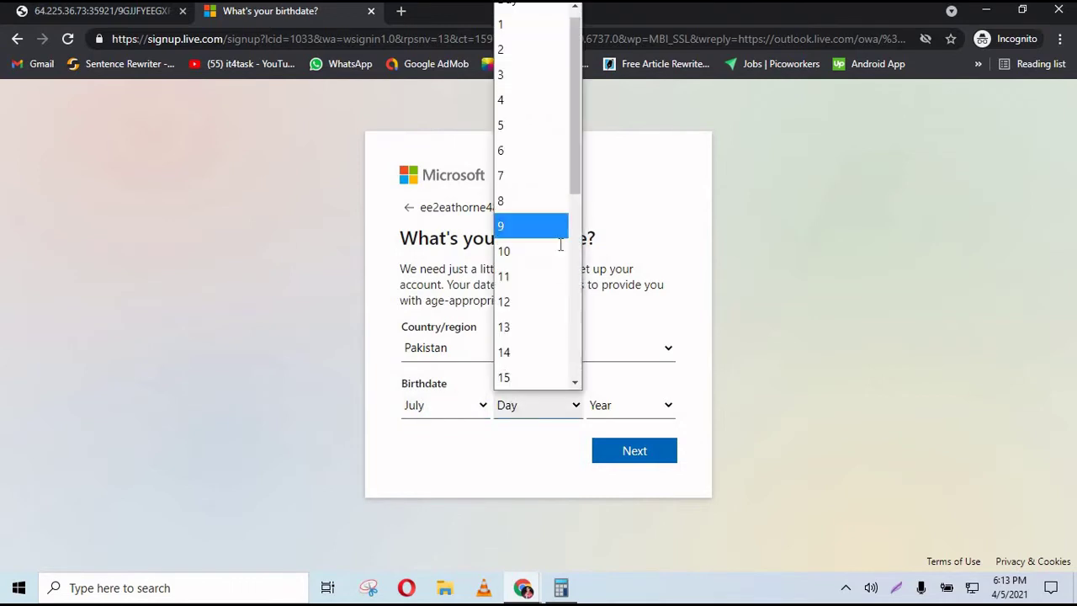
{"action": "left_click", "coordinate": [555, 226]}
{"action": "left_click", "coordinate": [601, 403]}
{"action": "type", "text": "1999"}
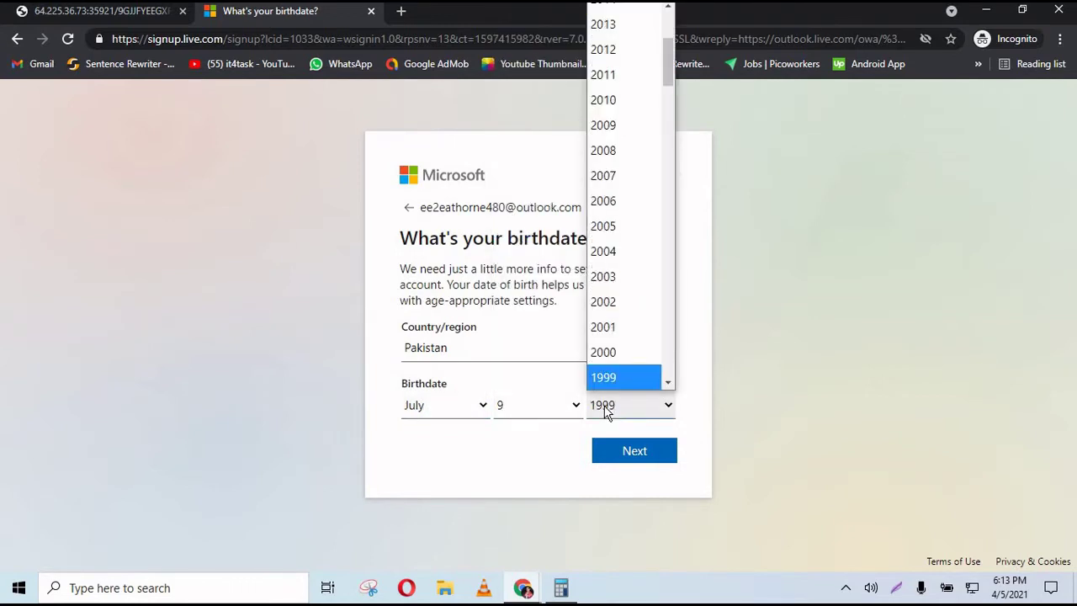
{"action": "left_click", "coordinate": [607, 409]}
{"action": "left_click", "coordinate": [640, 450]}
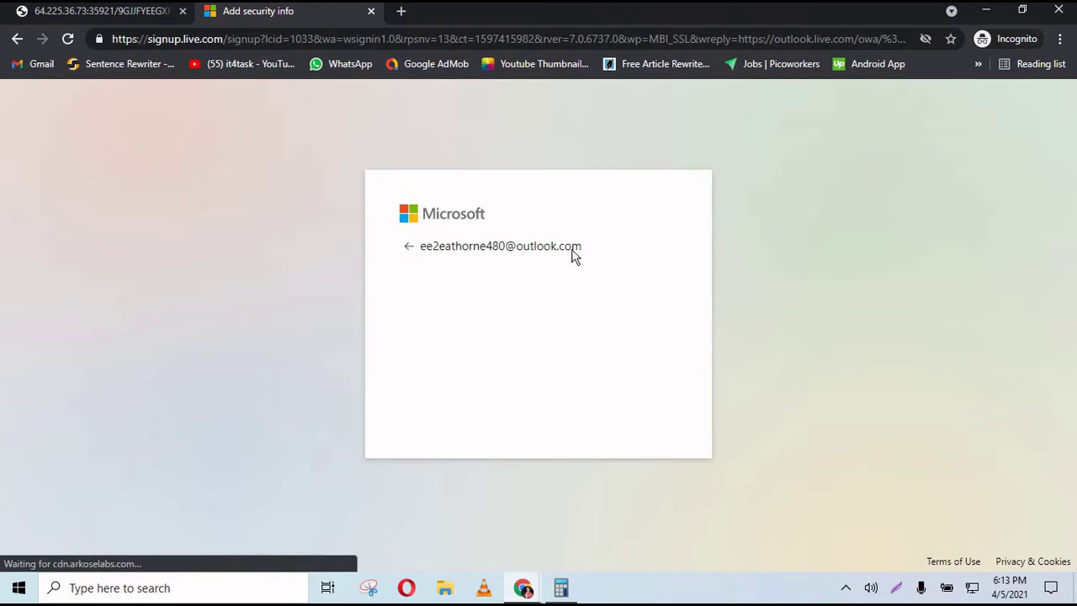
- Rotate the animal image upright to pass the robot check
{"action": "left_click_drag", "start_coordinate": [581, 250], "coordinate": [558, 249]}
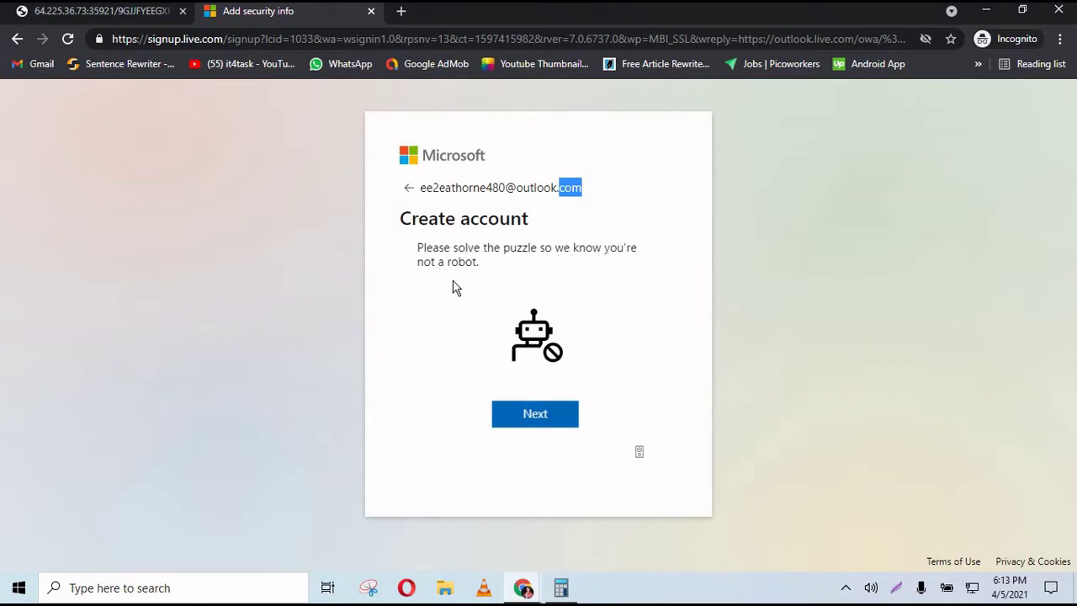
{"action": "left_click", "coordinate": [549, 416]}
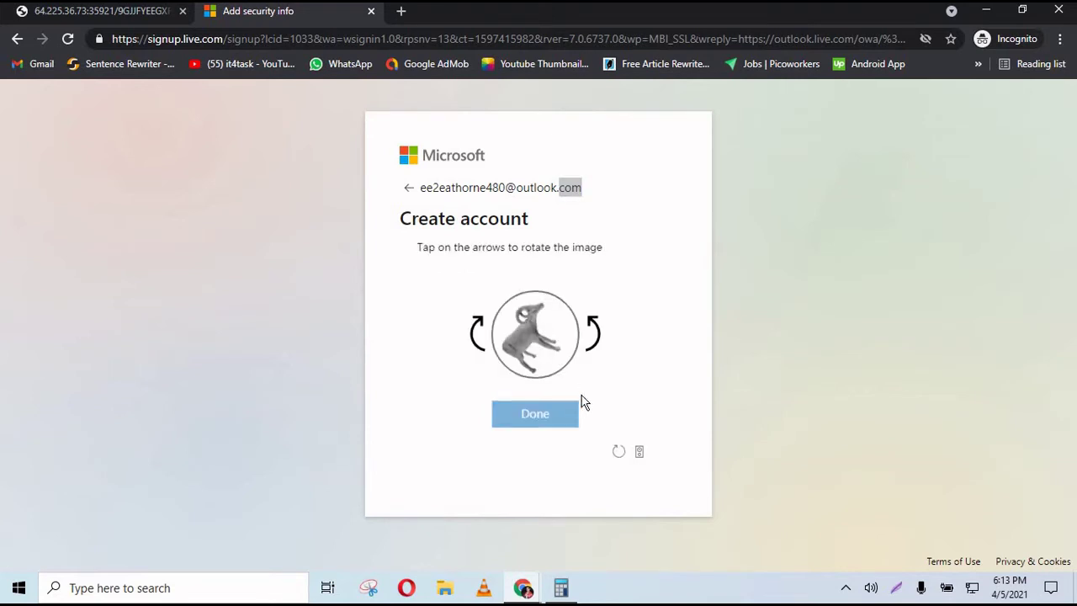
{"action": "left_click", "coordinate": [593, 349]}
{"action": "left_click", "coordinate": [477, 335]}
{"action": "left_click", "coordinate": [477, 335]}
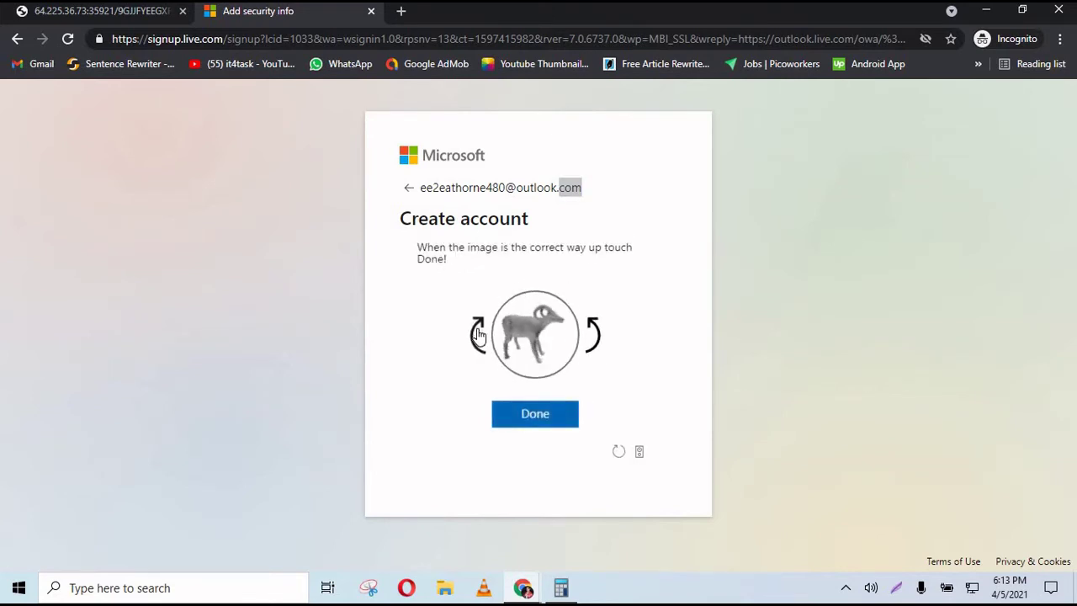
{"action": "left_click", "coordinate": [546, 414]}
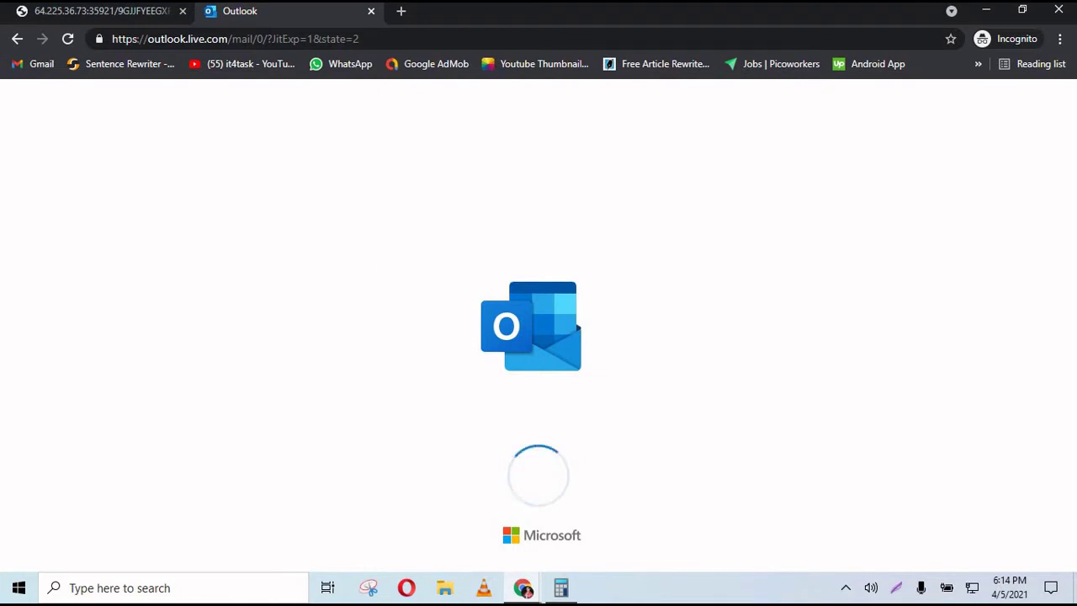
- Look over the account details again on the job info page
{"action": "left_click", "coordinate": [53, 13]}
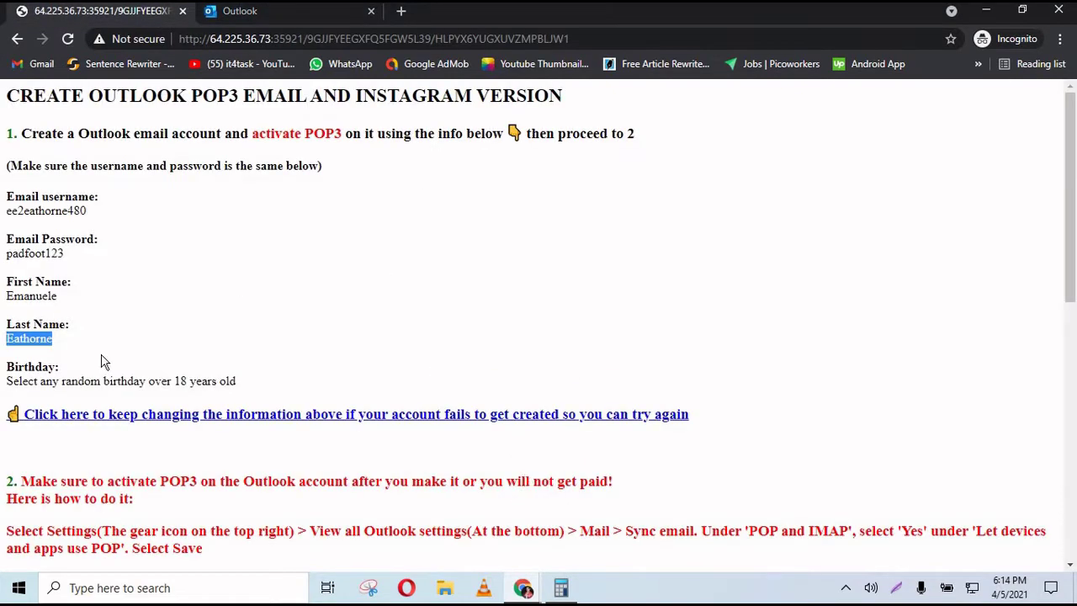
{"action": "left_click", "coordinate": [292, 390]}
{"action": "left_click_drag", "start_coordinate": [195, 398], "coordinate": [2, 185]}
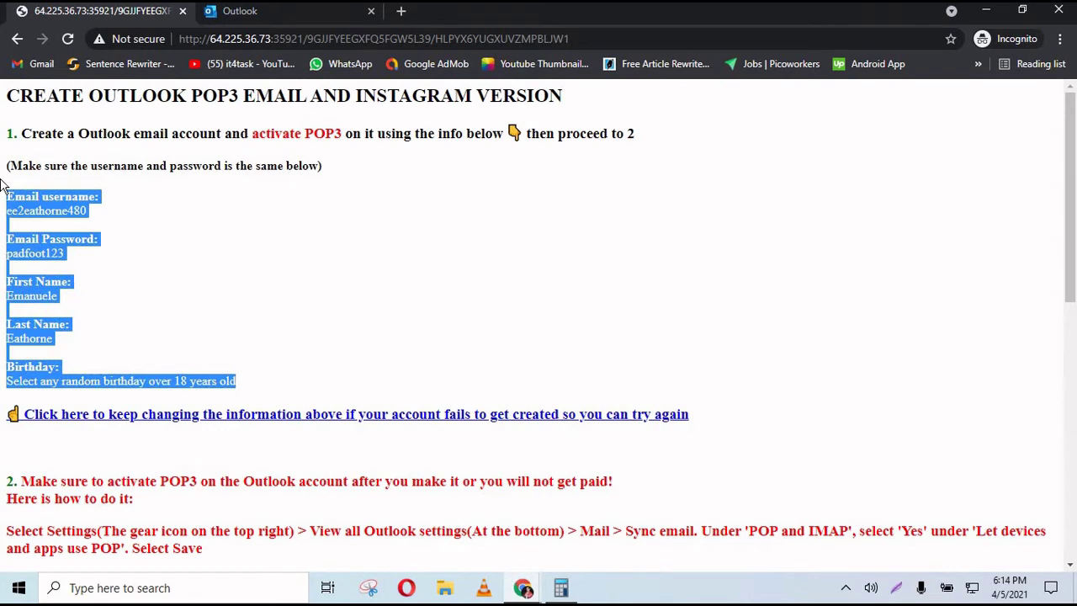
{"action": "left_click_drag", "start_coordinate": [714, 435], "coordinate": [12, 185]}
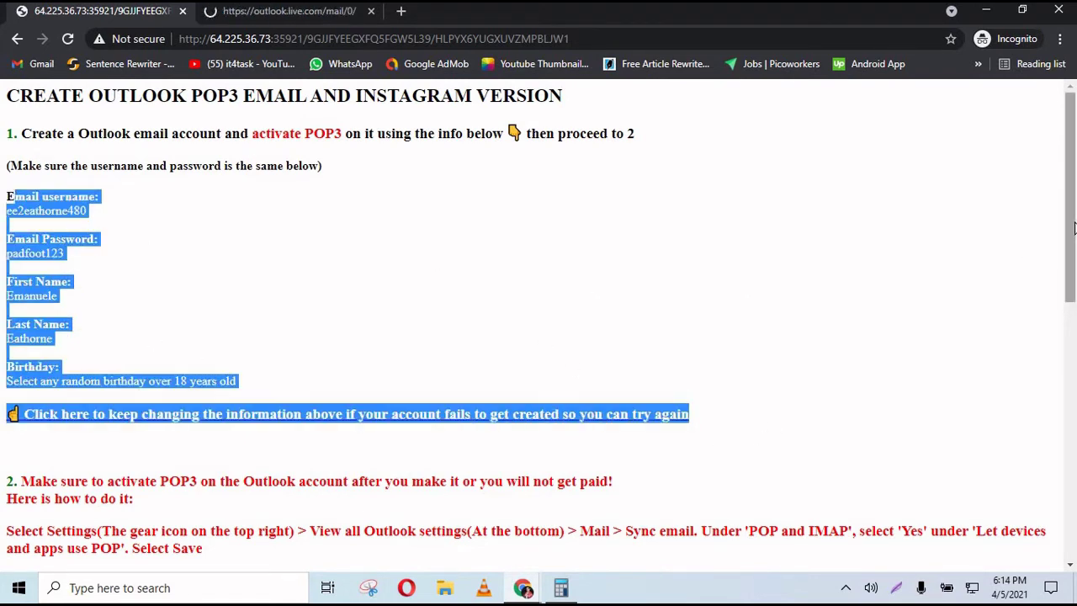
{"action": "scroll", "coordinate": [1075, 253], "scroll_direction": "down", "scroll_amount": 2}
{"action": "scroll", "coordinate": [1075, 252], "scroll_direction": "down", "scroll_amount": 4}
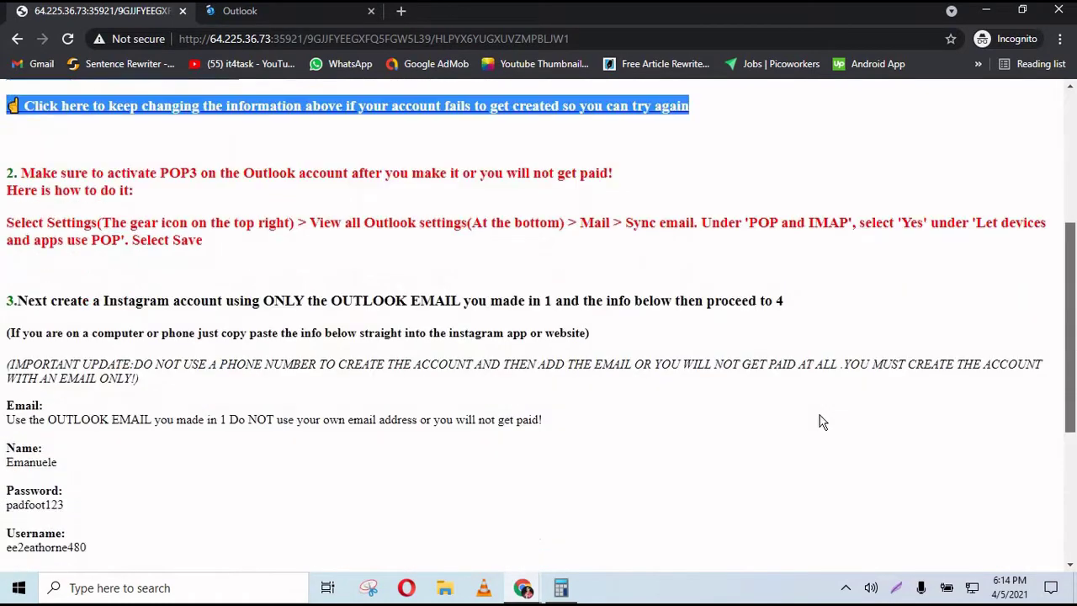
- Read steps 3 and 4 of the Picoworkers task on retrying signup and enabling POP3
{"action": "left_click", "coordinate": [521, 591]}
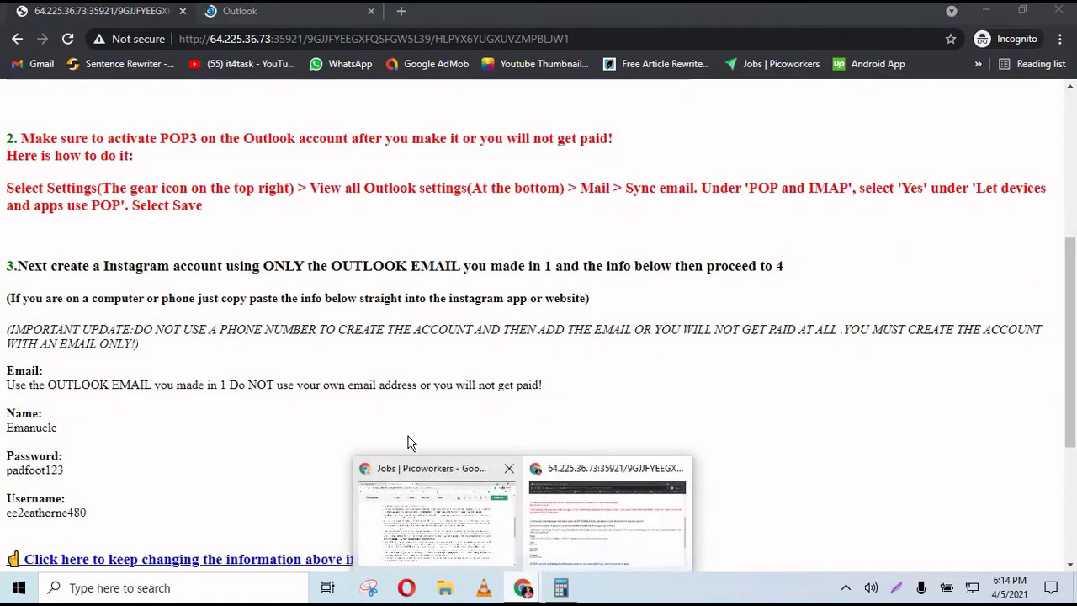
{"action": "left_click", "coordinate": [459, 527]}
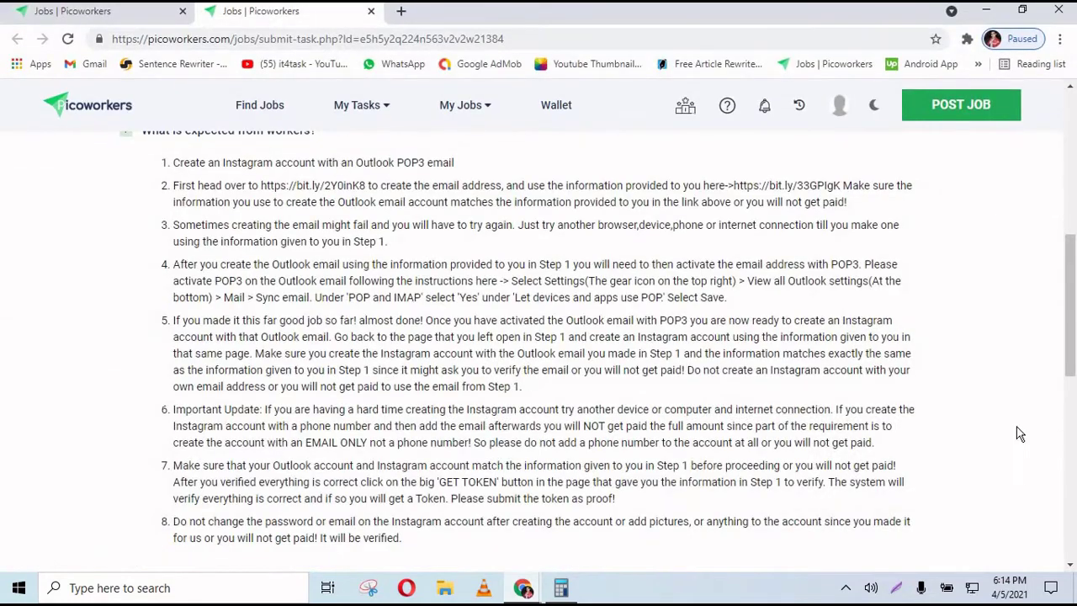
{"action": "scroll", "coordinate": [1067, 401], "scroll_direction": "down", "scroll_amount": 1}
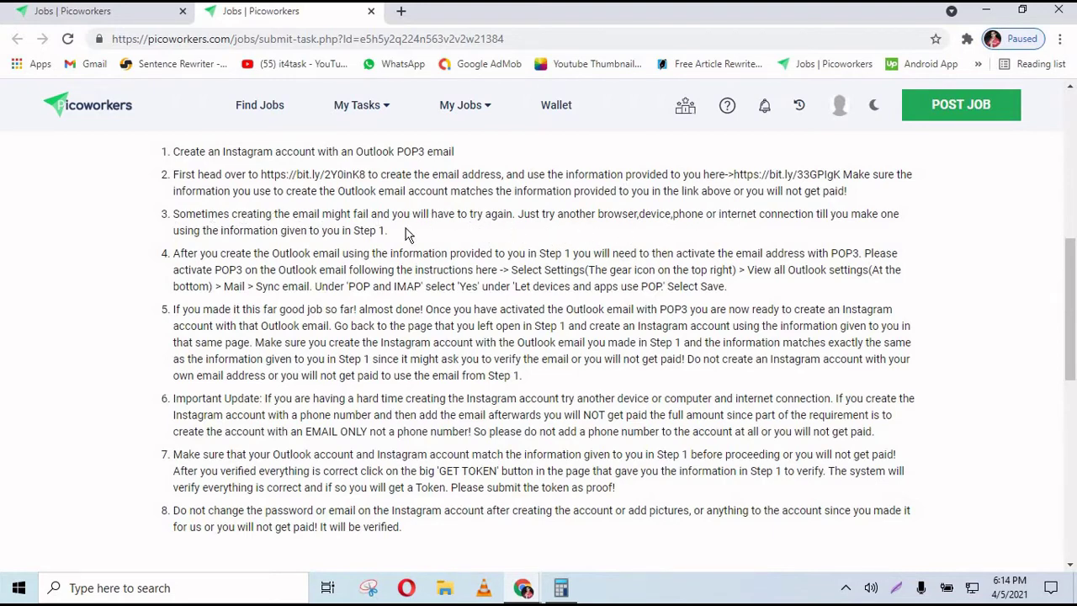
{"action": "left_click_drag", "start_coordinate": [406, 229], "coordinate": [165, 222]}
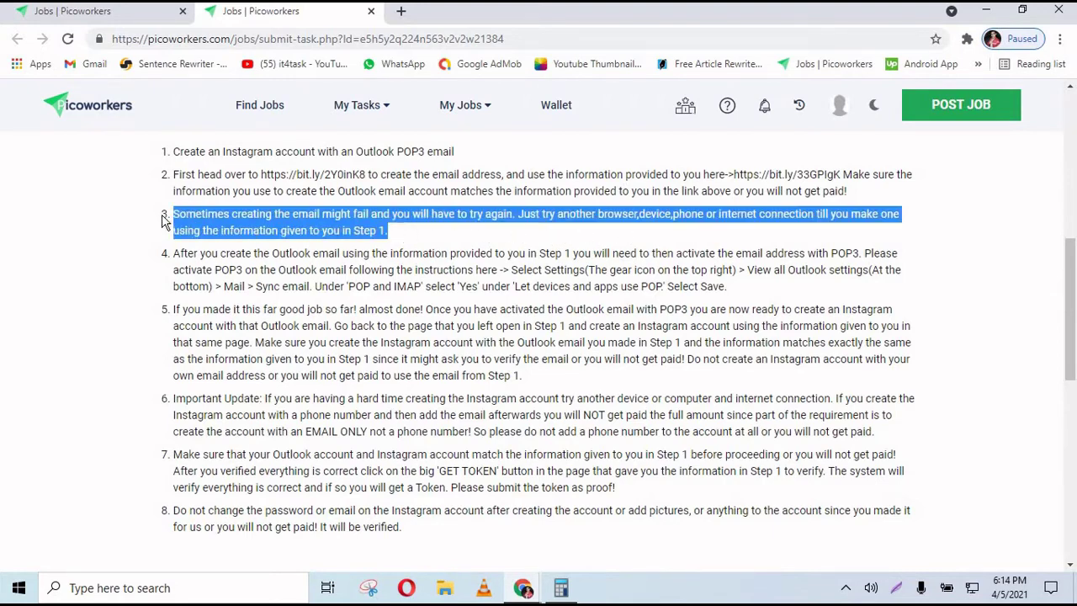
{"action": "left_click", "coordinate": [191, 217]}
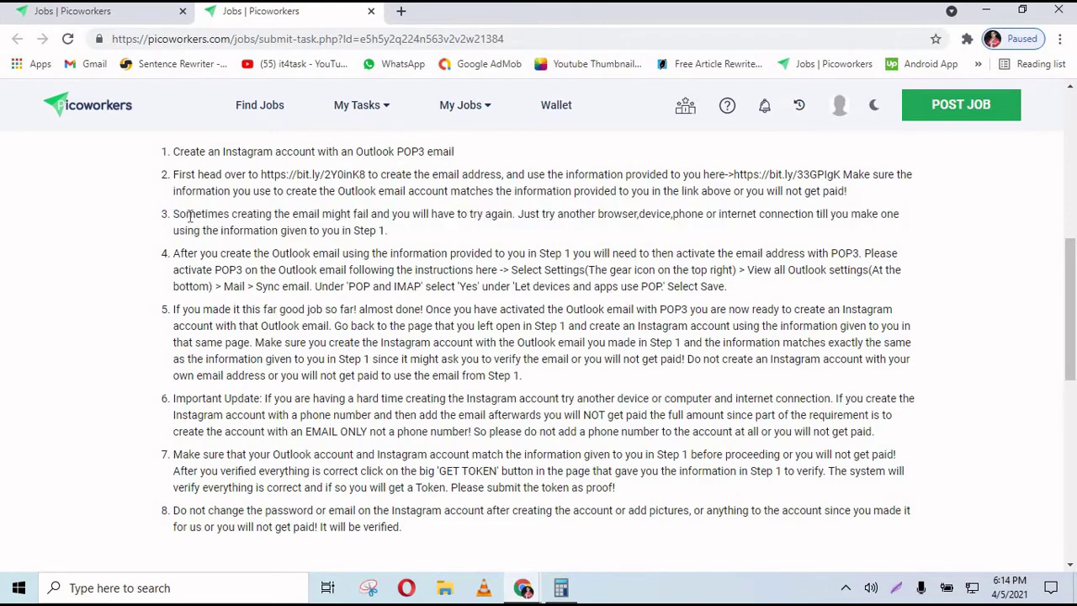
{"action": "mouse_move", "coordinate": [187, 217]}
{"action": "left_mouse_down"}
{"action": "mouse_move", "coordinate": [390, 237]}
{"action": "mouse_move", "coordinate": [214, 233]}
{"action": "mouse_move", "coordinate": [170, 221]}
{"action": "left_mouse_up"}
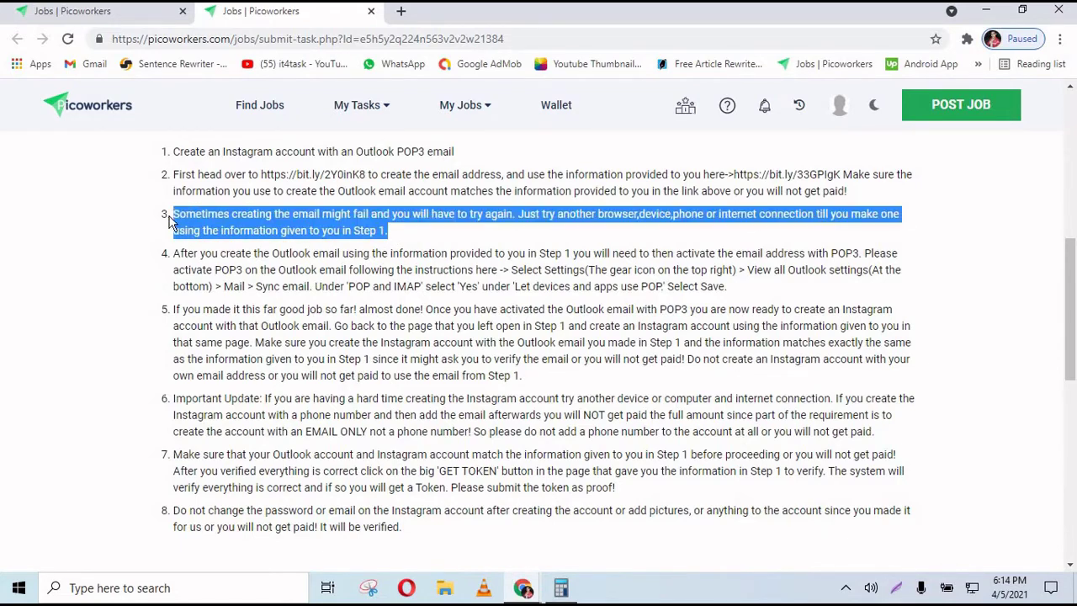
{"action": "left_click", "coordinate": [606, 214]}
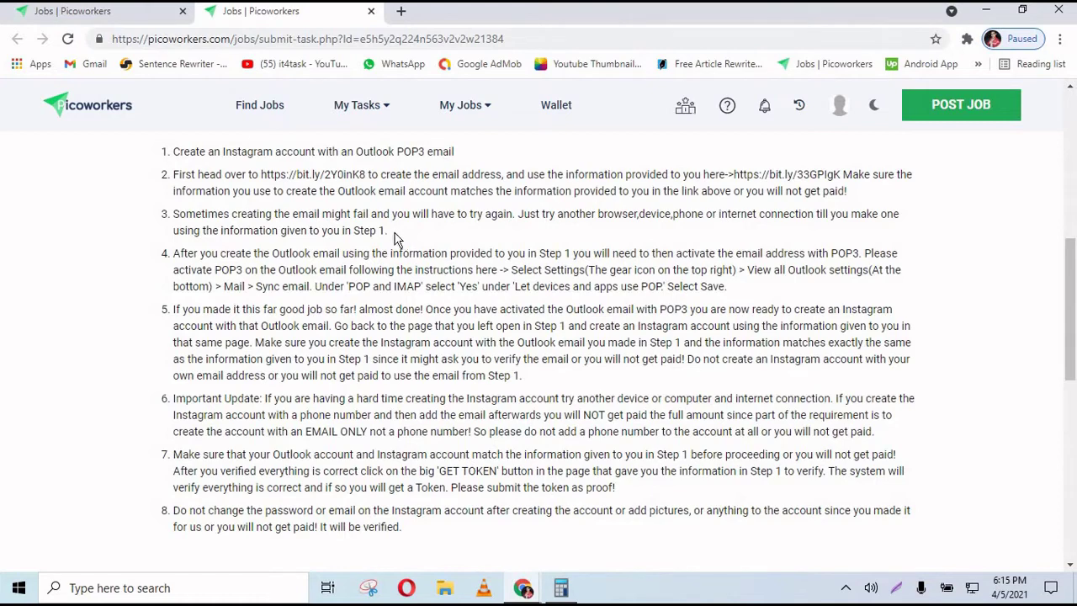
{"action": "left_click_drag", "start_coordinate": [395, 238], "coordinate": [176, 218]}
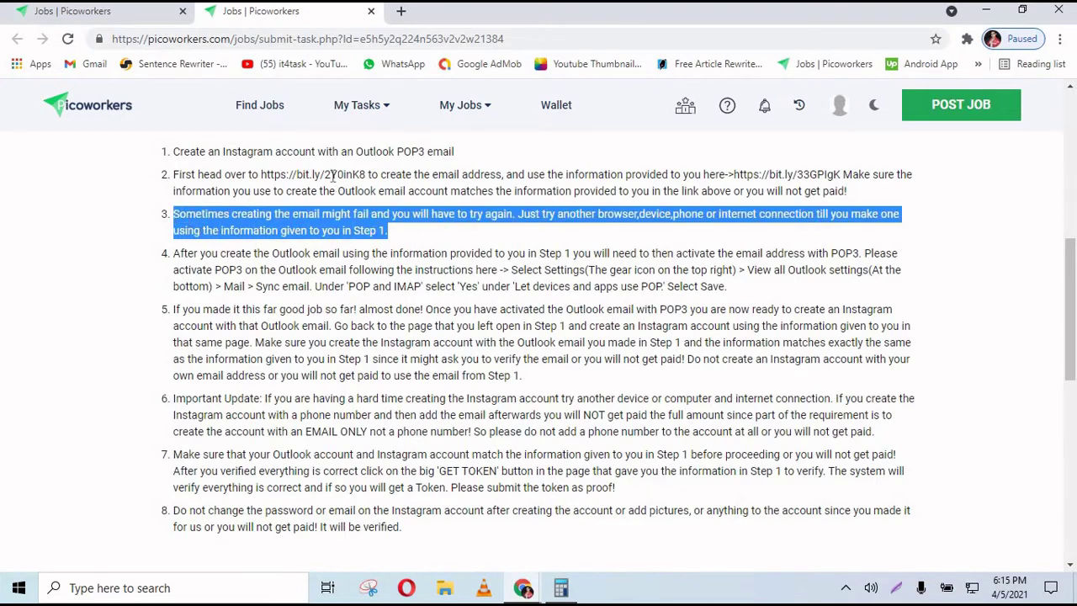
{"action": "left_click", "coordinate": [390, 240]}
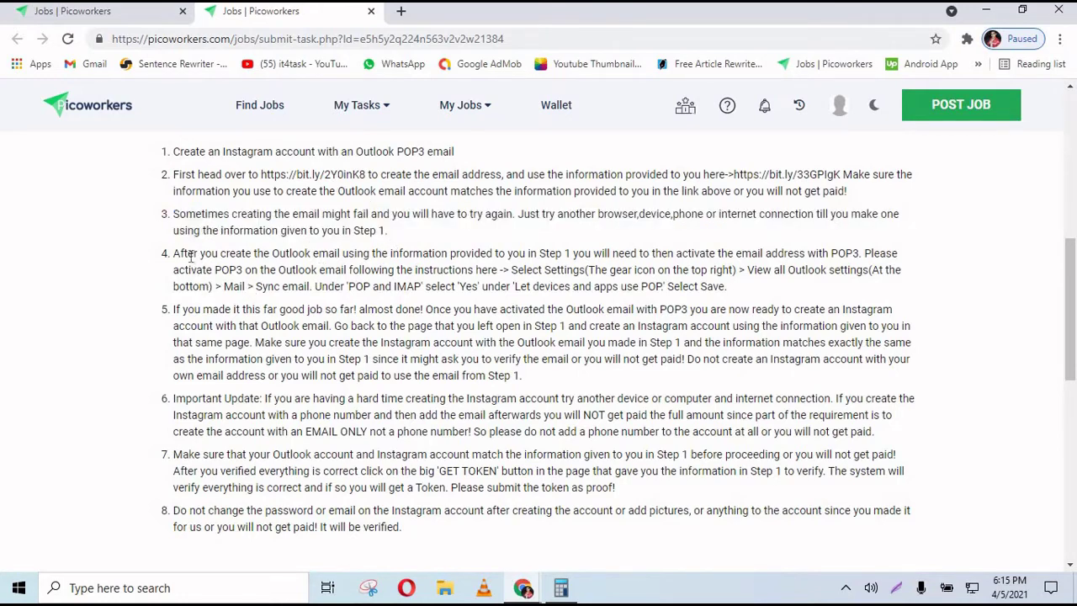
{"action": "mouse_move", "coordinate": [174, 254]}
{"action": "left_mouse_down"}
{"action": "mouse_move", "coordinate": [473, 254]}
{"action": "mouse_move", "coordinate": [738, 293]}
{"action": "mouse_move", "coordinate": [178, 250]}
{"action": "left_mouse_up"}
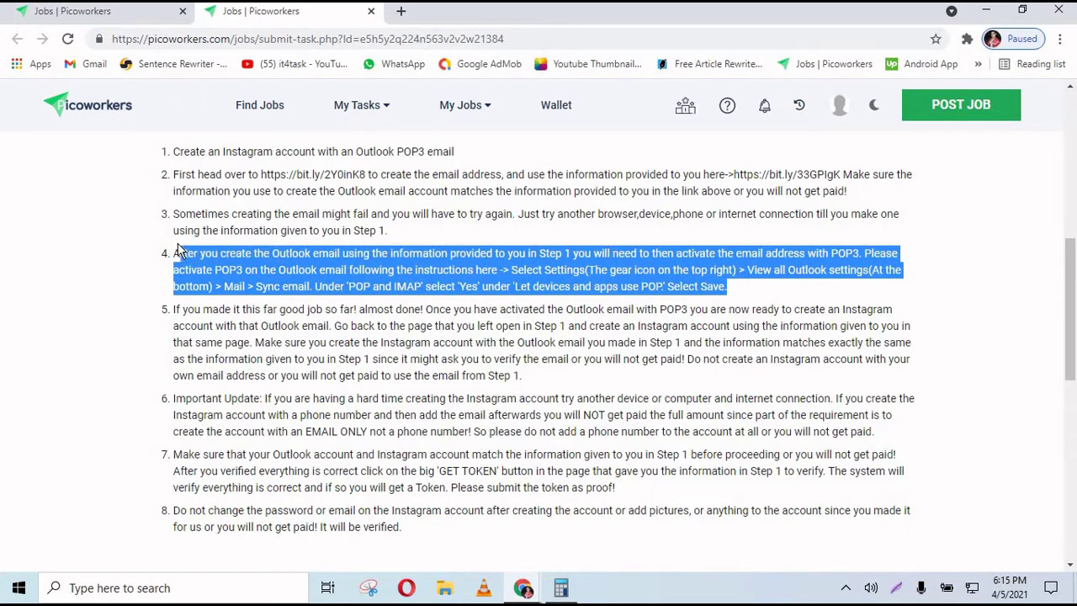
{"action": "left_click", "coordinate": [522, 588]}
{"action": "left_click", "coordinate": [536, 552]}
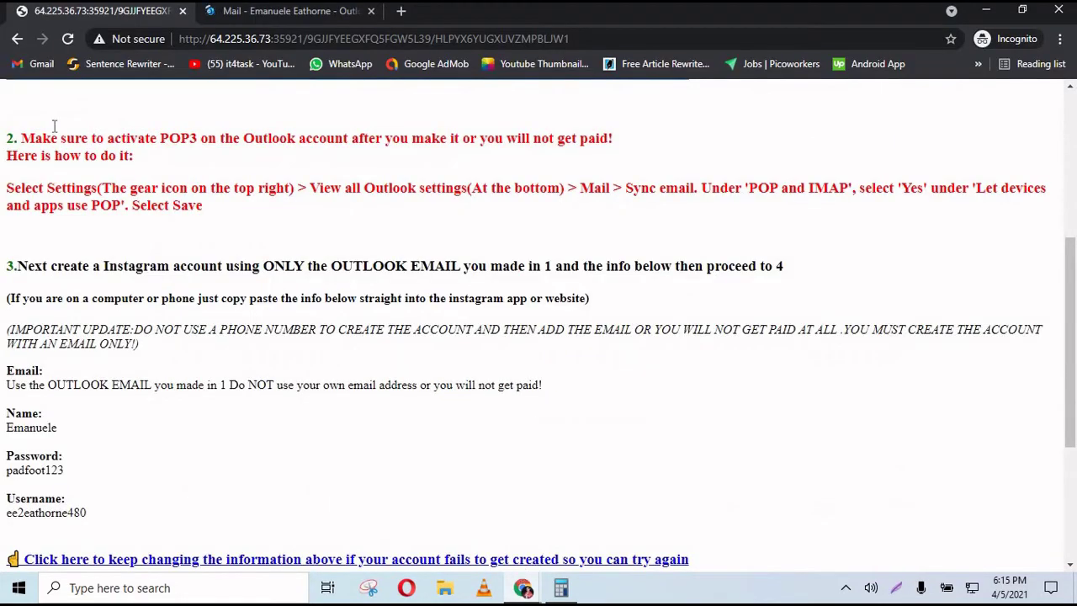
{"action": "left_click", "coordinate": [246, 12]}
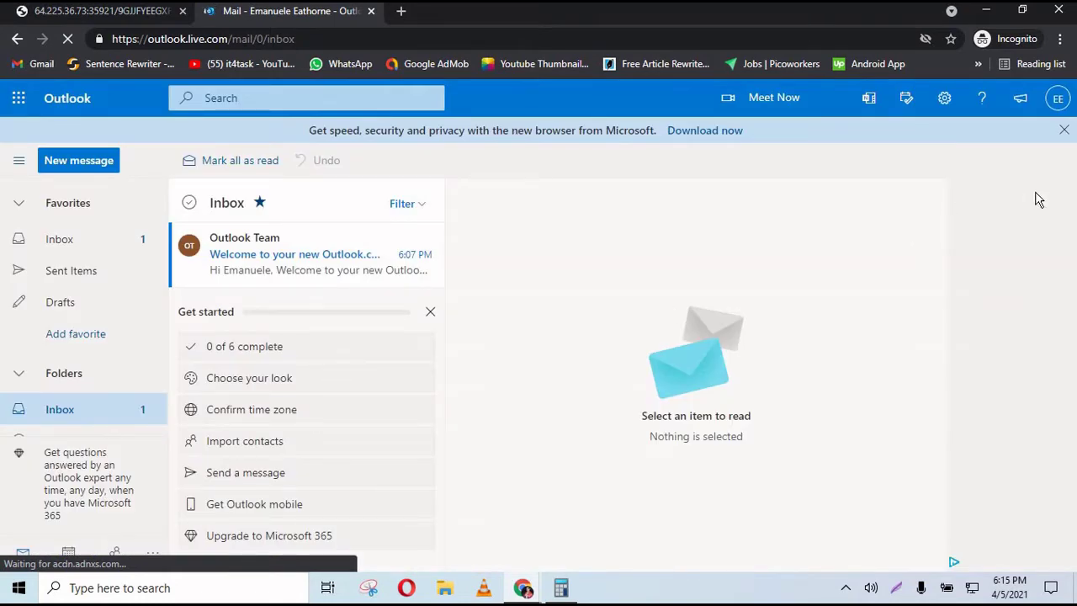
{"action": "mouse_move", "coordinate": [523, 592]}
{"action": "left_click", "coordinate": [490, 534]}
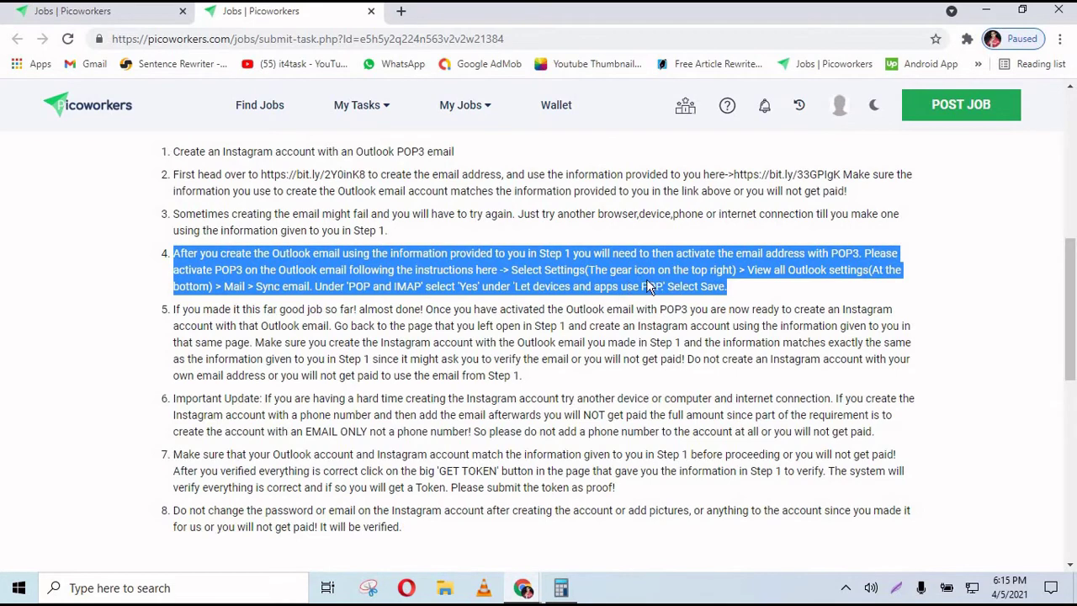
- Search Outlook settings for 'pop3', set 'Let devices and apps use POP' to Yes, and save
{"action": "left_click", "coordinate": [522, 588]}
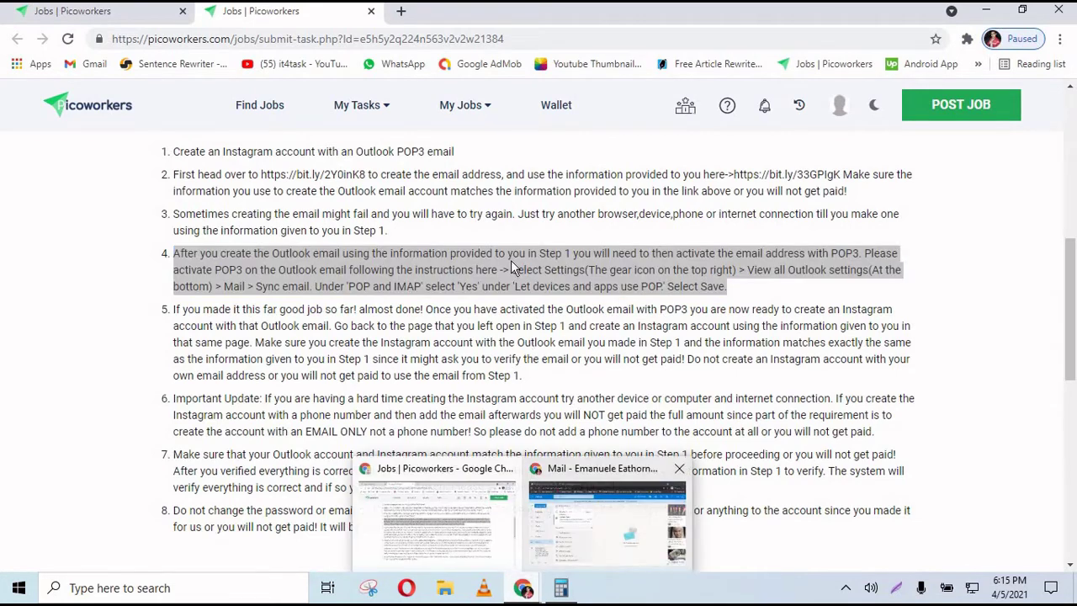
{"action": "left_click", "coordinate": [699, 517]}
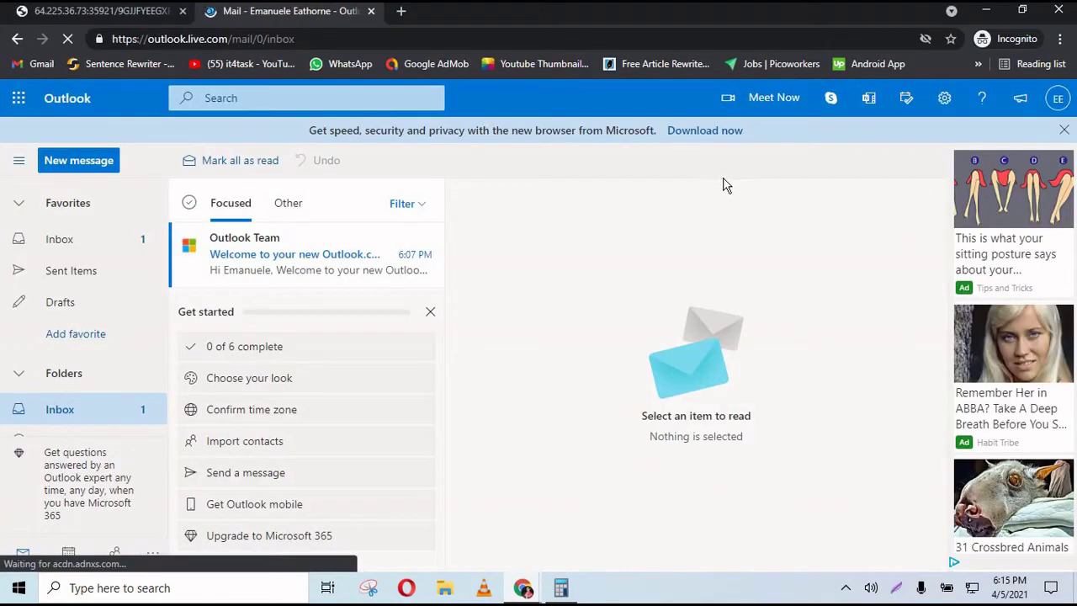
{"action": "left_click", "coordinate": [951, 101]}
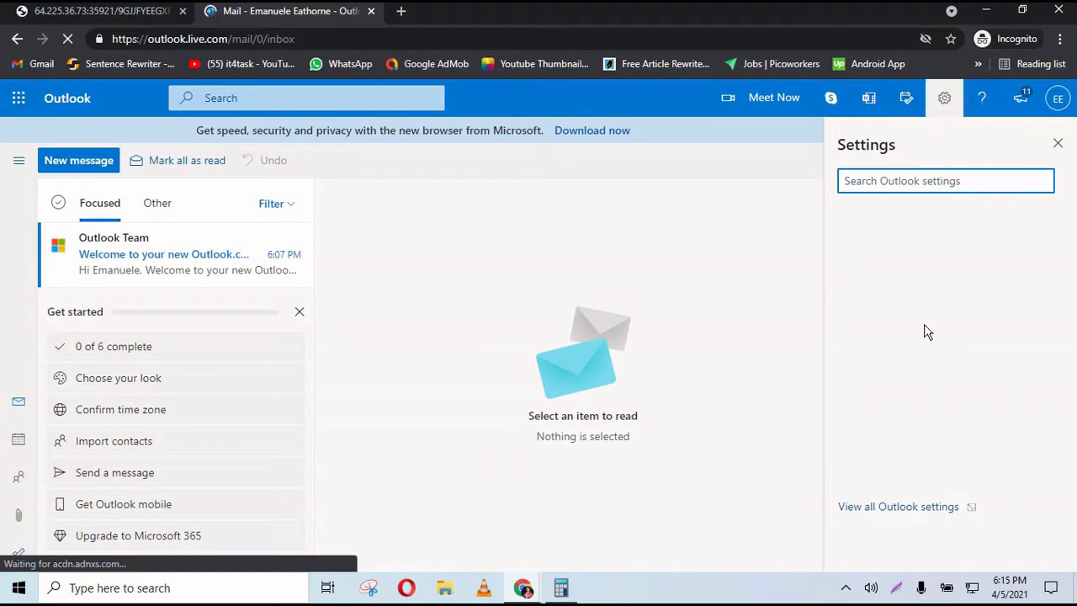
{"action": "left_click", "coordinate": [896, 508]}
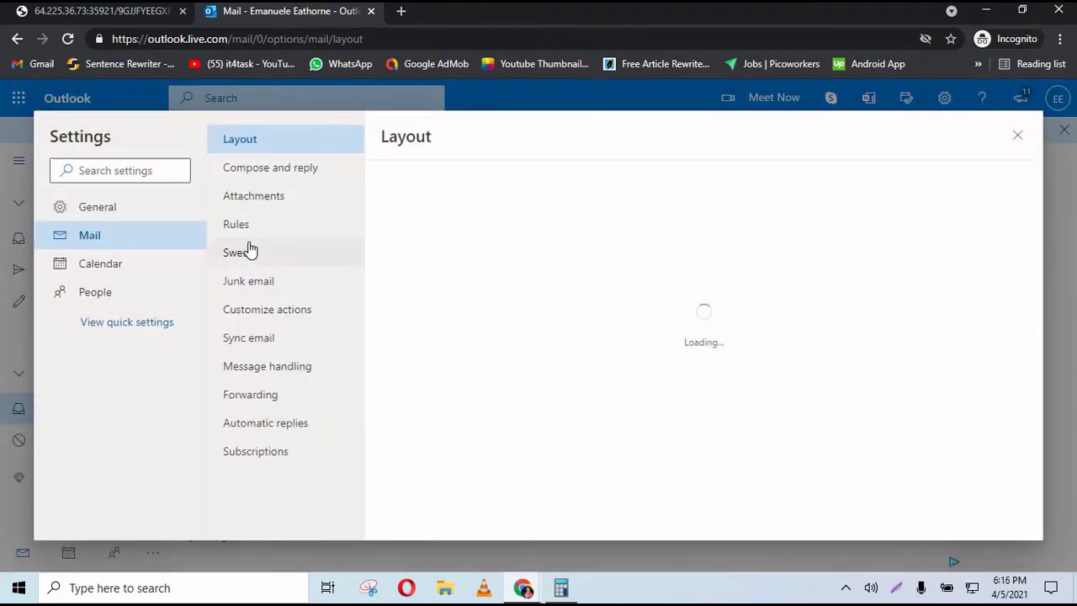
{"action": "left_click", "coordinate": [138, 168]}
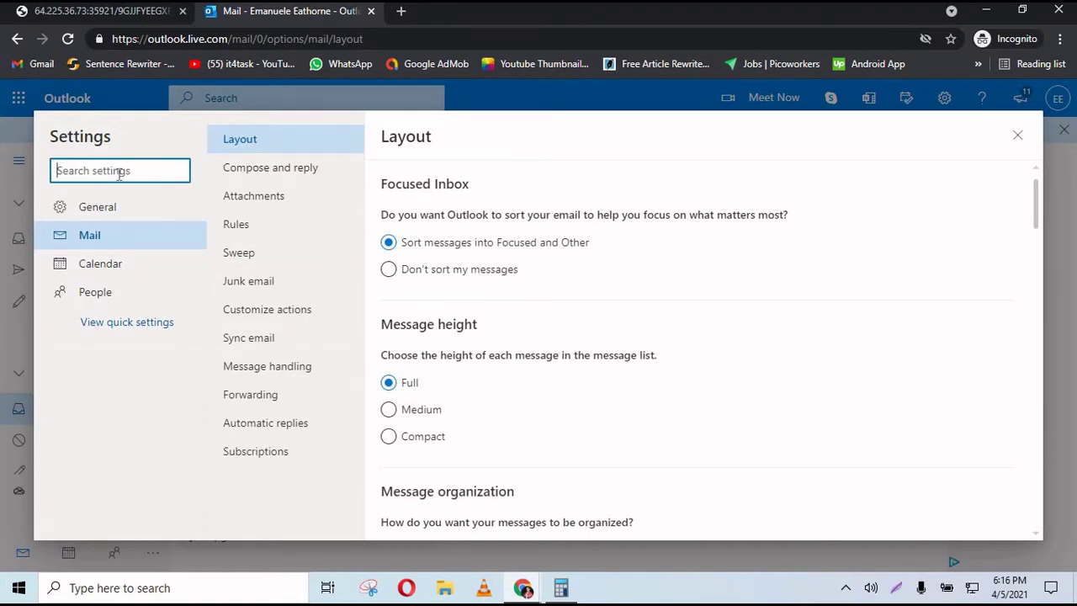
{"action": "type", "text": "pop"}
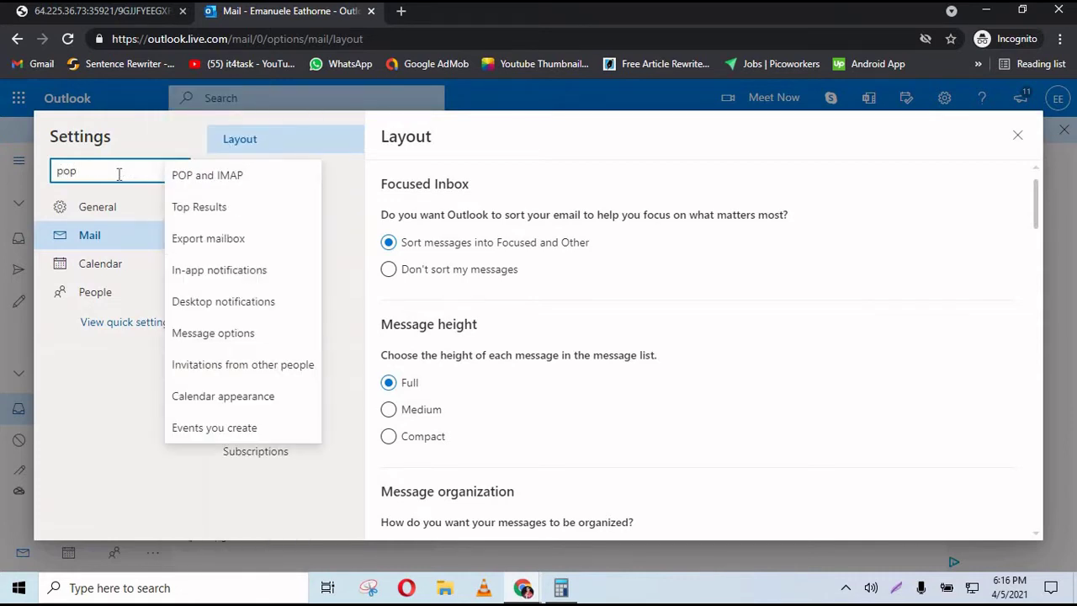
{"action": "type", "text": "3"}
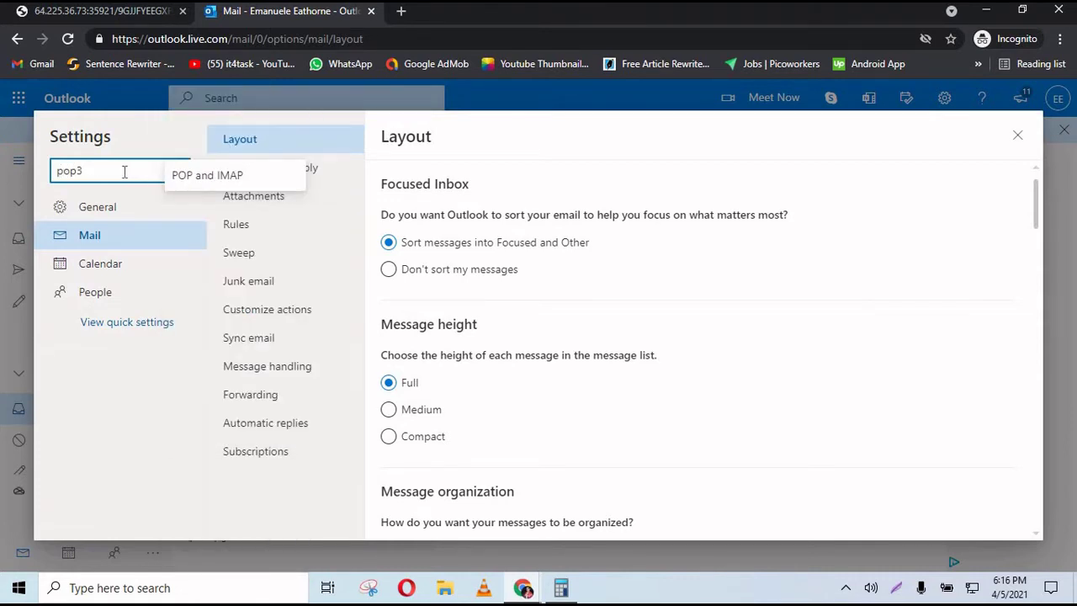
{"action": "left_click", "coordinate": [228, 182]}
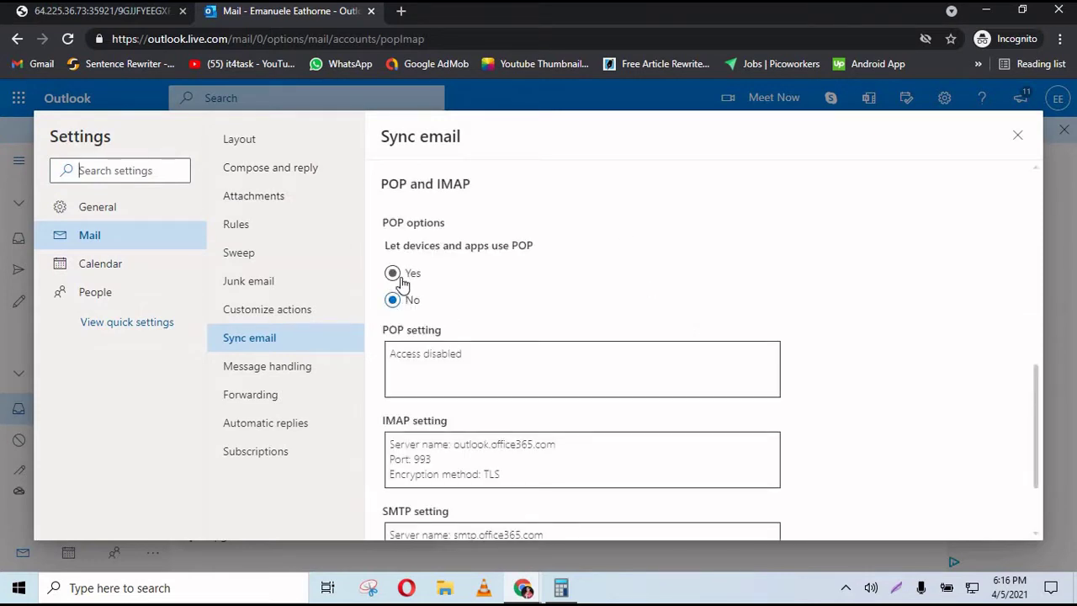
{"action": "left_click", "coordinate": [401, 281]}
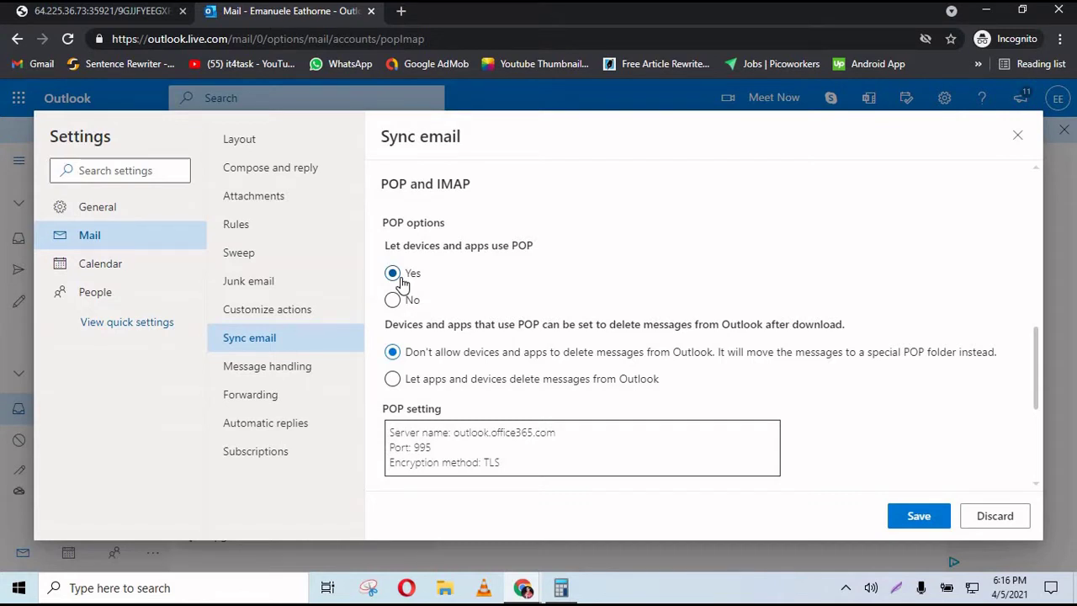
{"action": "left_click", "coordinate": [918, 516]}
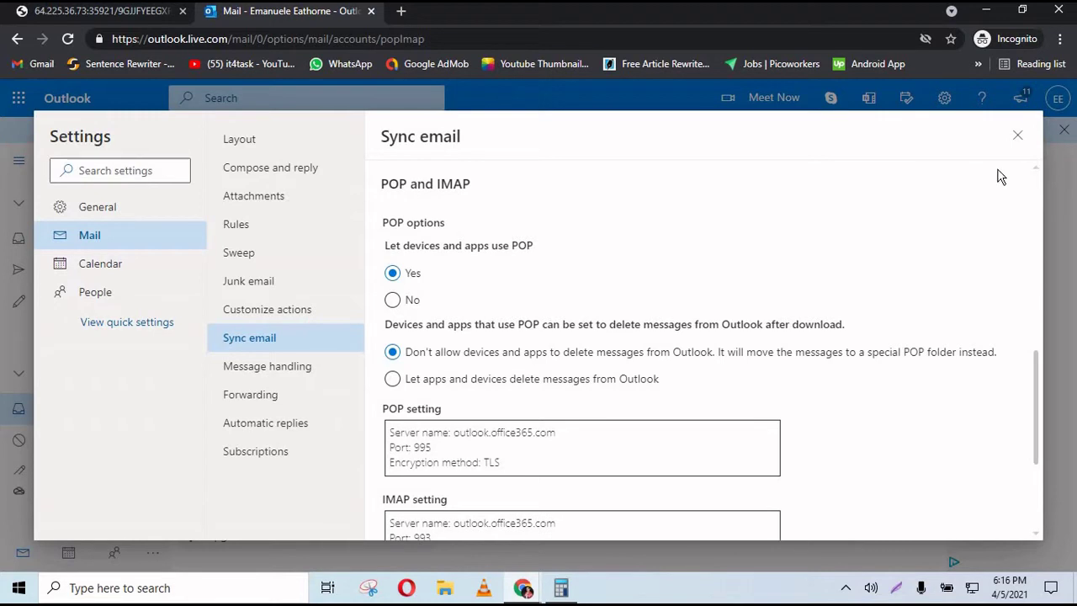
{"action": "left_click", "coordinate": [1018, 137]}
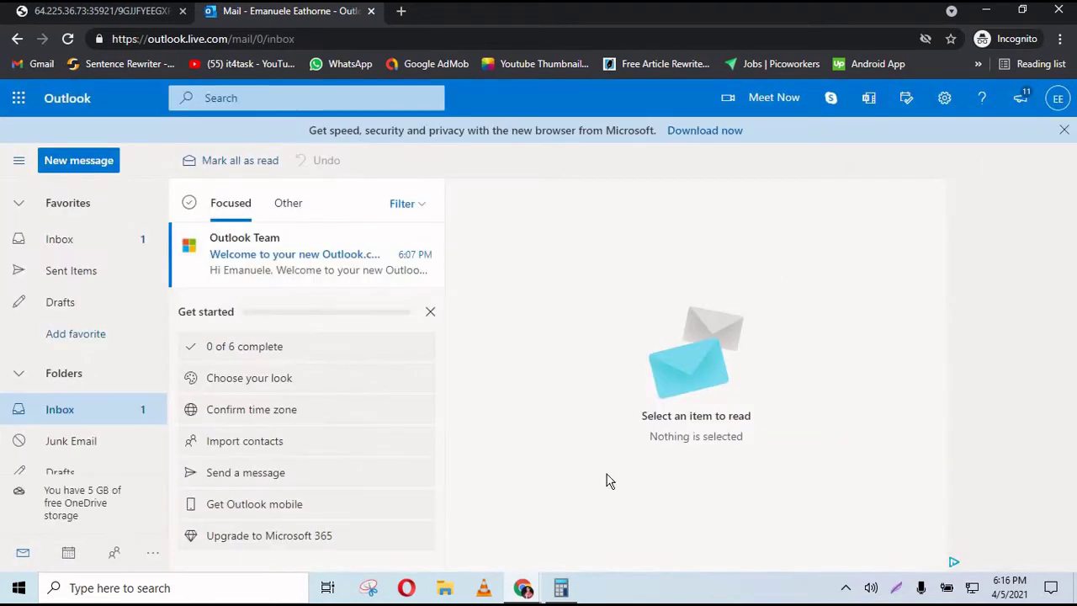
- Read steps 5 to 7 of the task about signing up for Instagram with the Outlook email
{"action": "mouse_move", "coordinate": [523, 586]}
{"action": "left_click", "coordinate": [452, 467]}
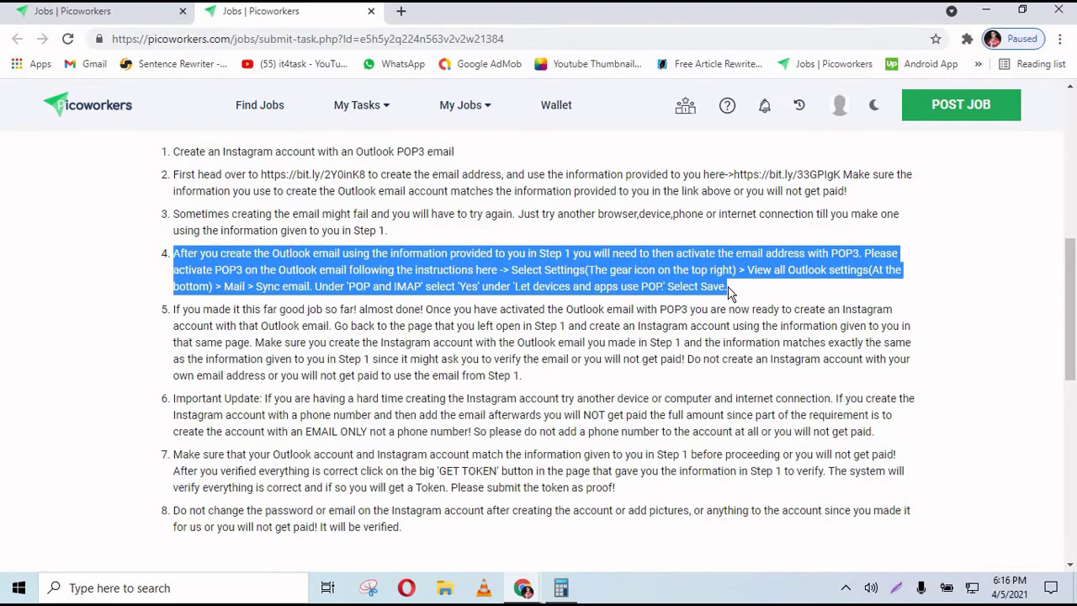
{"action": "left_click", "coordinate": [439, 307]}
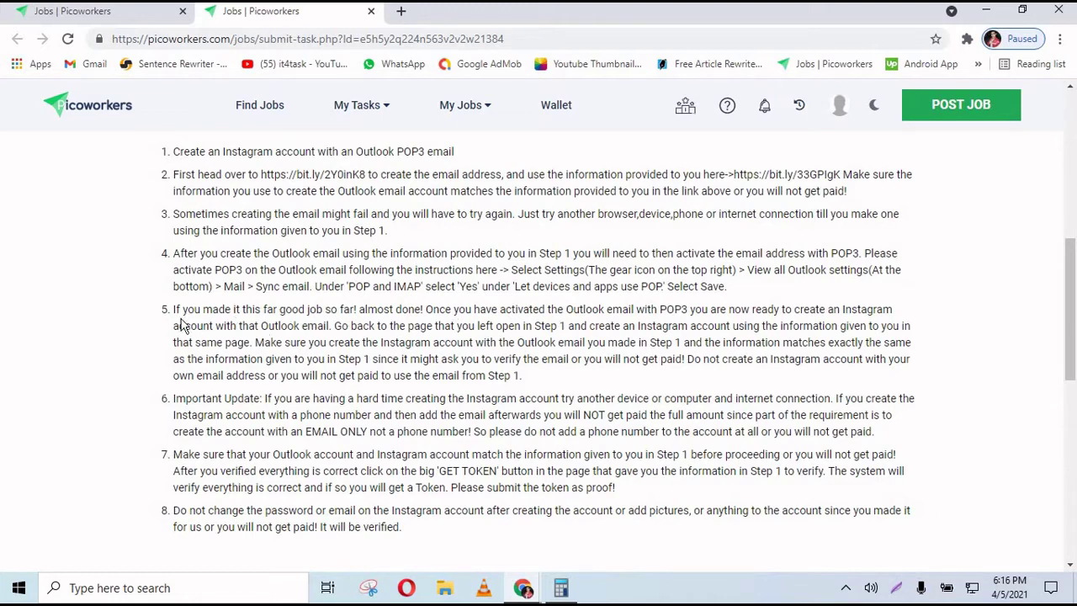
{"action": "left_click_drag", "start_coordinate": [174, 312], "coordinate": [525, 378]}
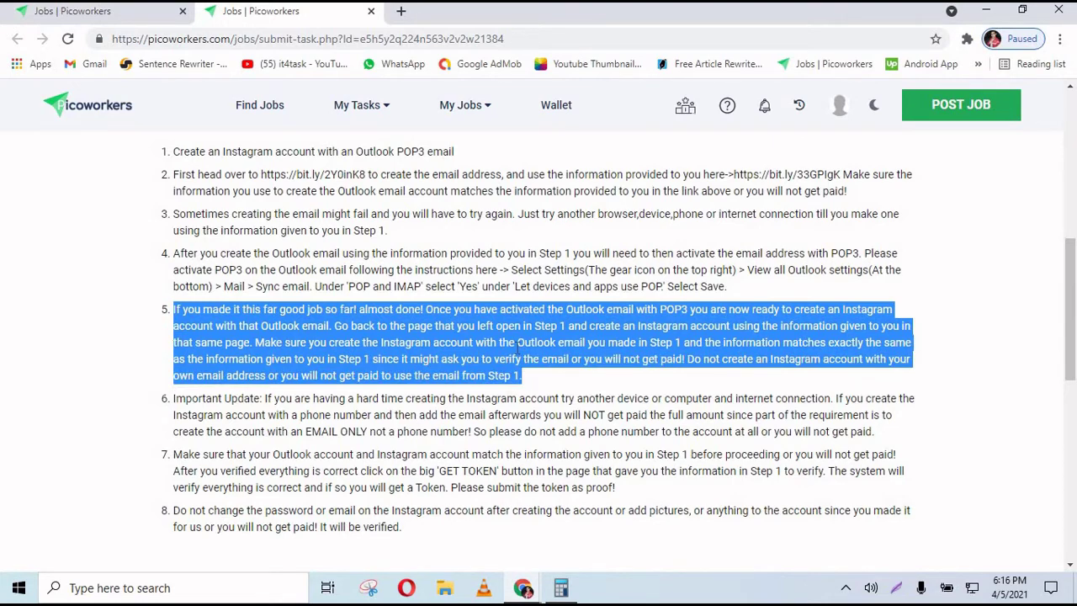
{"action": "left_click", "coordinate": [518, 343]}
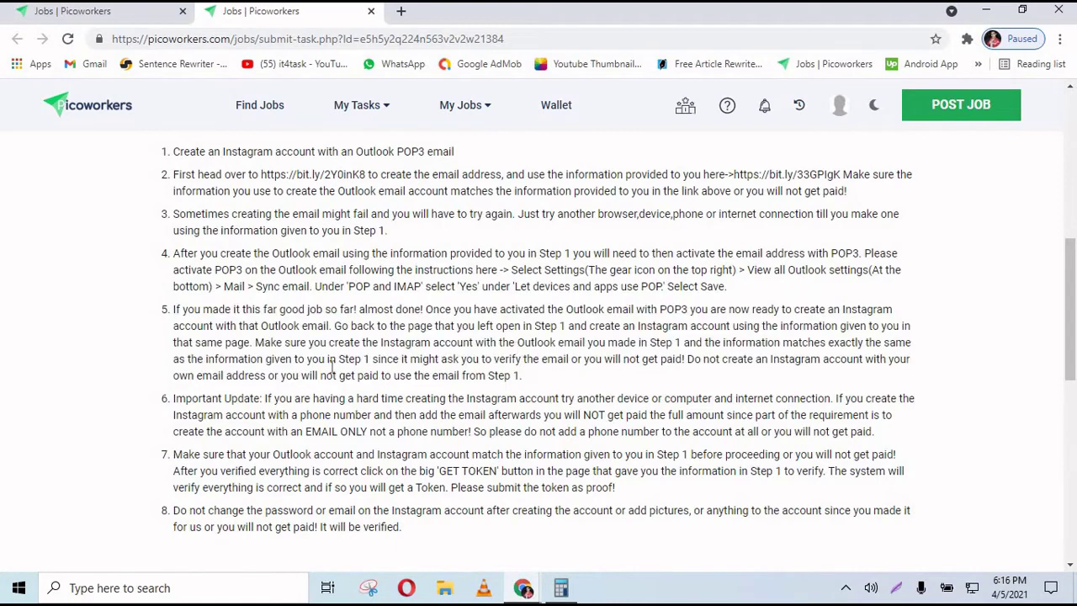
{"action": "left_click_drag", "start_coordinate": [174, 310], "coordinate": [525, 520]}
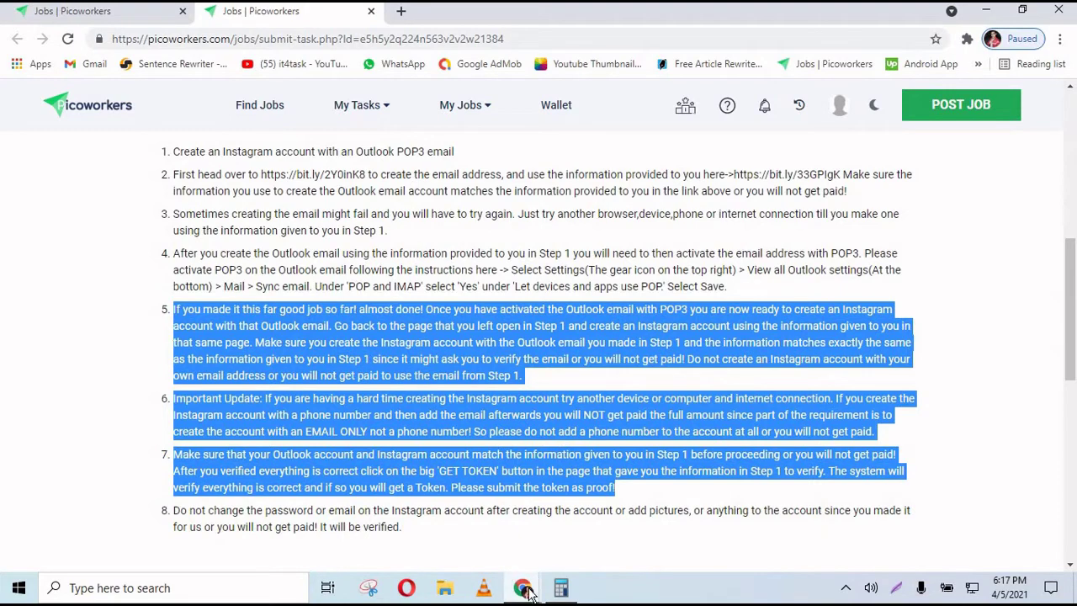
{"action": "mouse_move", "coordinate": [527, 592]}
{"action": "left_click", "coordinate": [523, 589]}
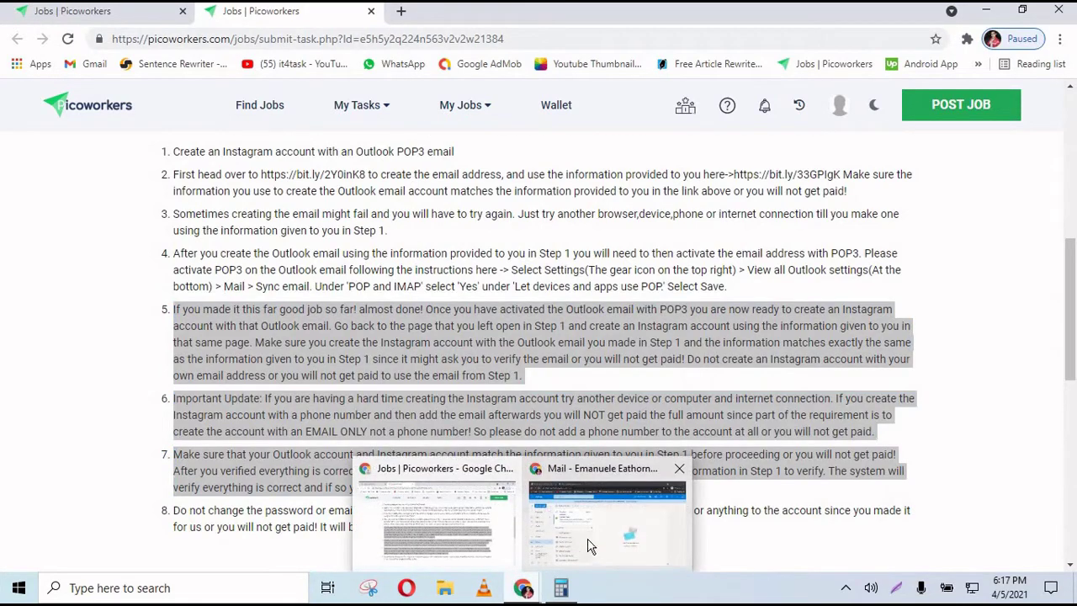
{"action": "left_click", "coordinate": [593, 547]}
- Open instagram.com in a new tab via a Google search for 'inst', then return to the inbox
{"action": "left_click", "coordinate": [401, 11]}
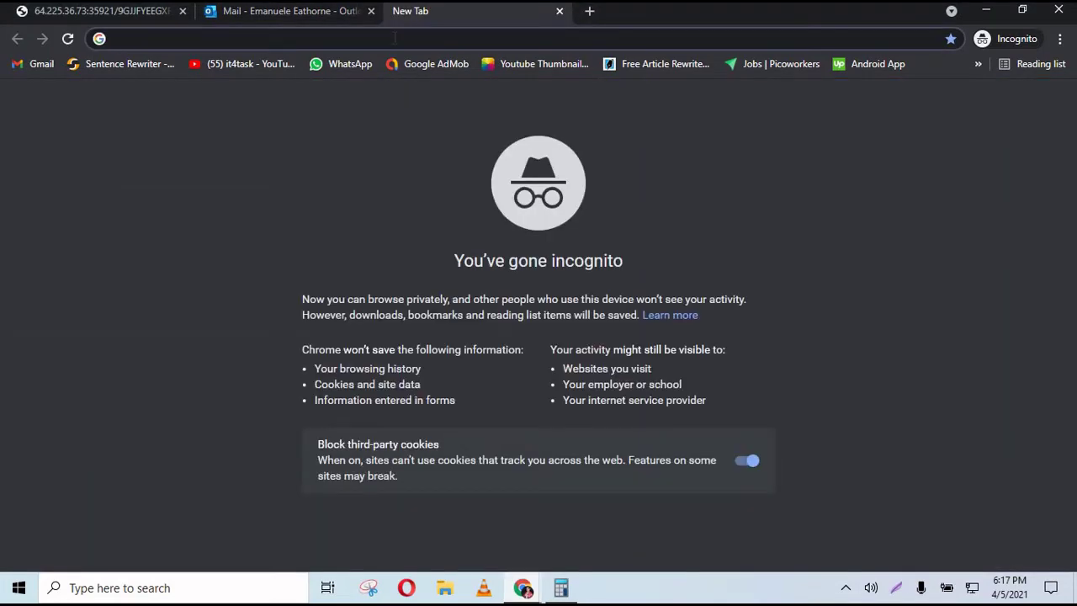
{"action": "type", "text": "inst"}
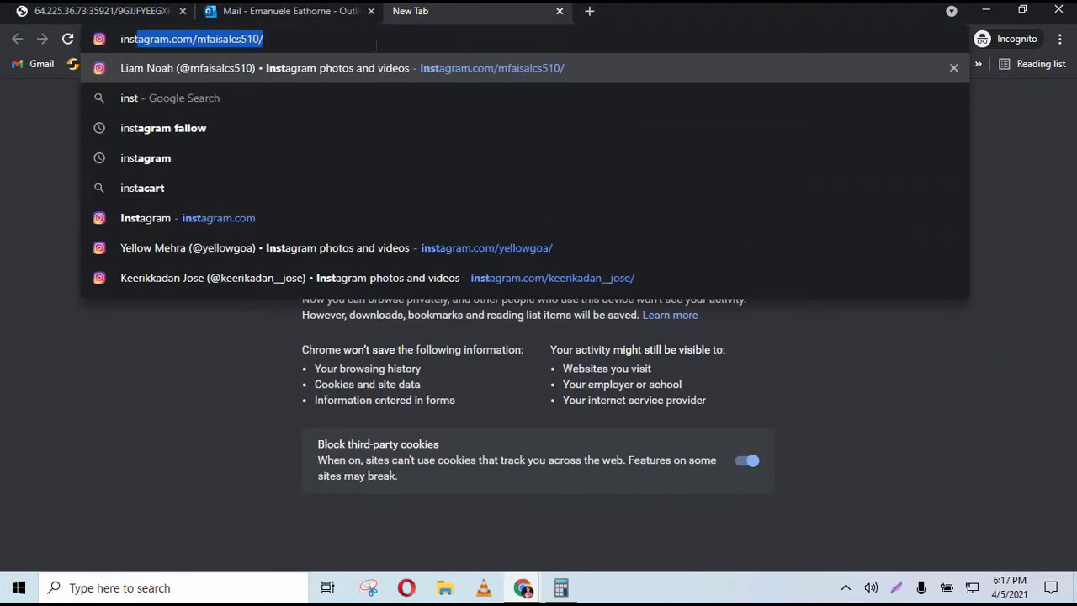
{"action": "left_click", "coordinate": [167, 160]}
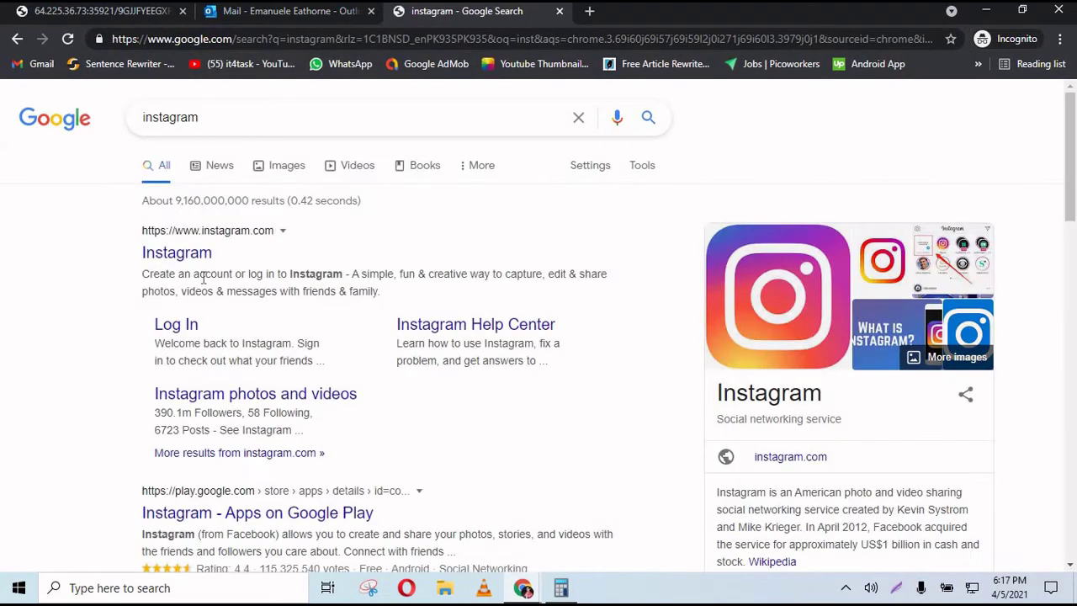
{"action": "left_click", "coordinate": [198, 266]}
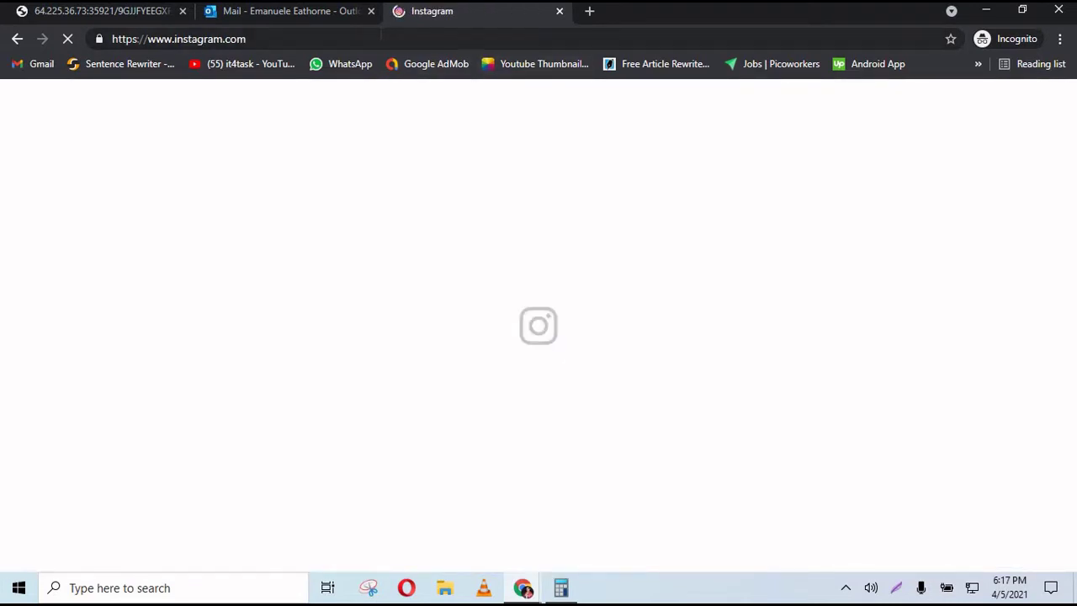
{"action": "left_click", "coordinate": [310, 15]}
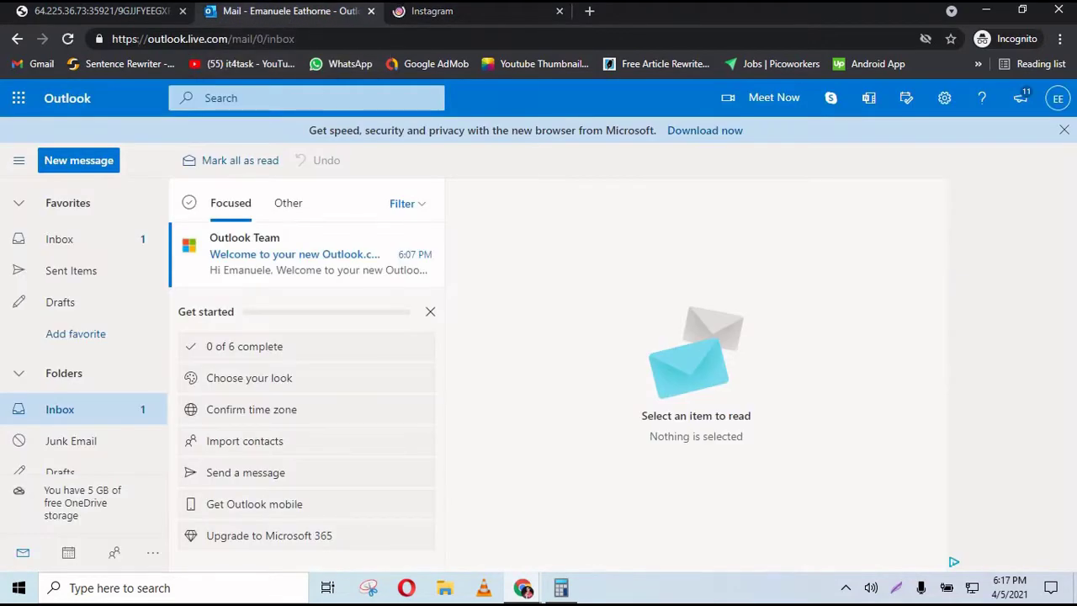
- Read the Instagram signup Email instruction on the task credentials page
{"action": "left_click", "coordinate": [130, 11]}
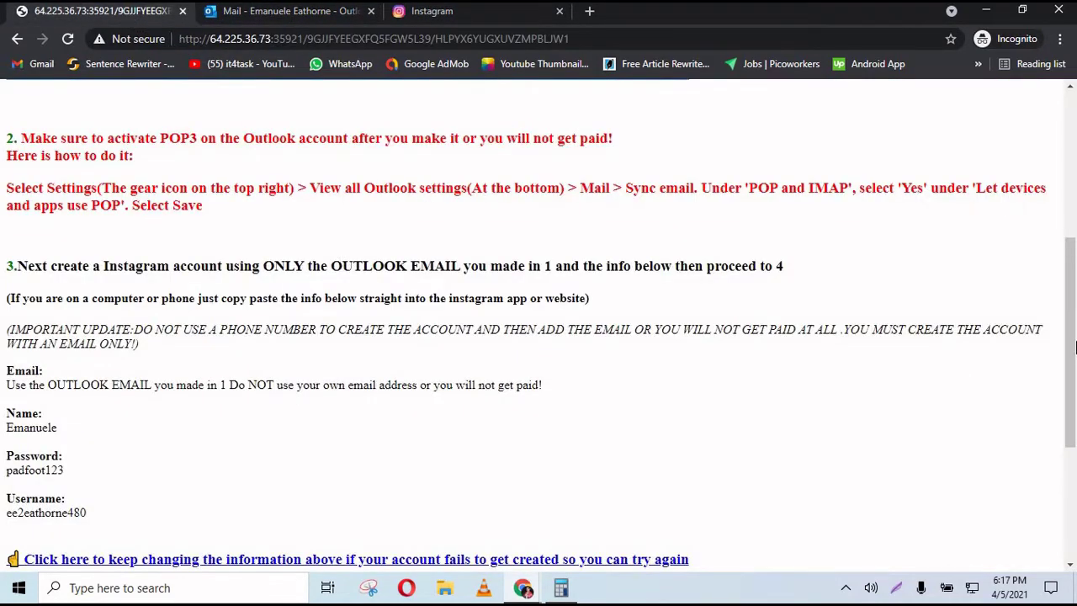
{"action": "left_click_drag", "start_coordinate": [1072, 332], "coordinate": [1071, 202]}
{"action": "scroll", "coordinate": [1072, 202], "scroll_direction": "up", "scroll_amount": 3}
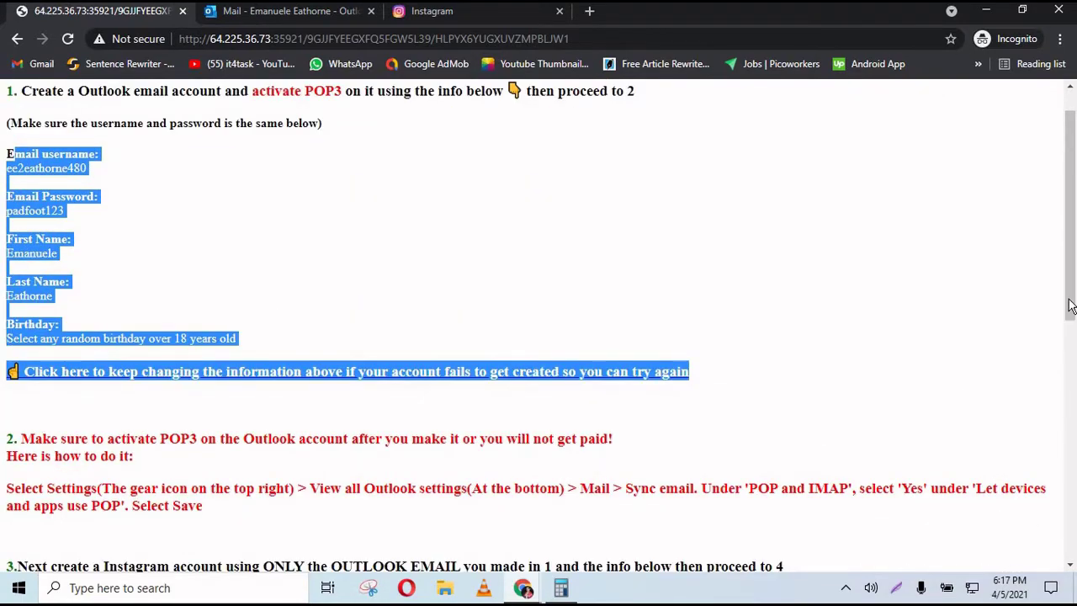
{"action": "left_click_drag", "start_coordinate": [1071, 306], "coordinate": [813, 384]}
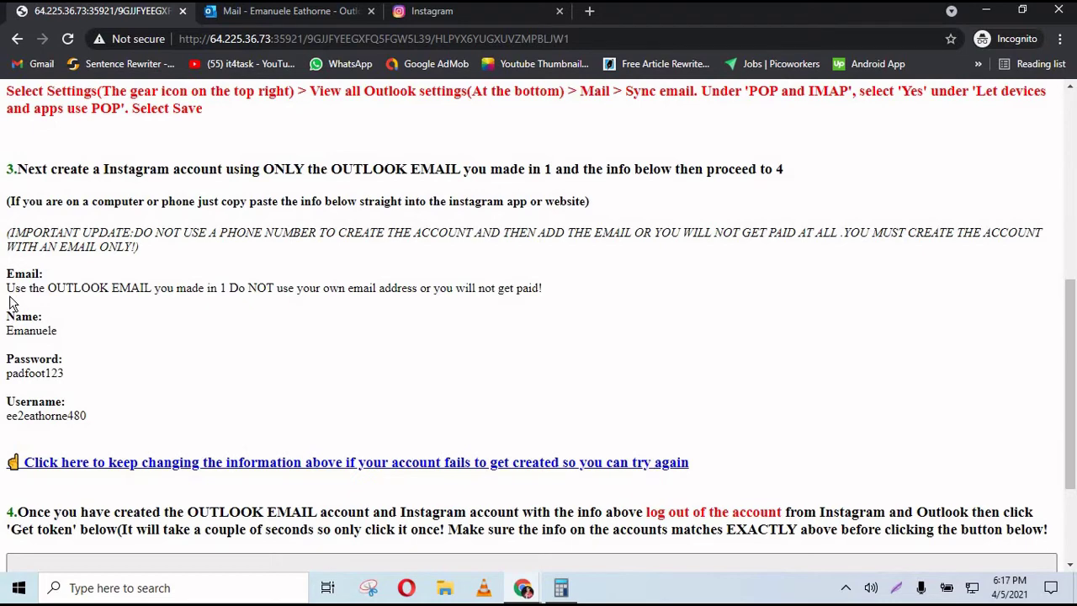
{"action": "left_click_drag", "start_coordinate": [52, 288], "coordinate": [232, 288]}
{"action": "triple_click", "coordinate": [555, 291]}
- Compare the Outlook account's e-mail address with the given email username
{"action": "left_click", "coordinate": [338, 15]}
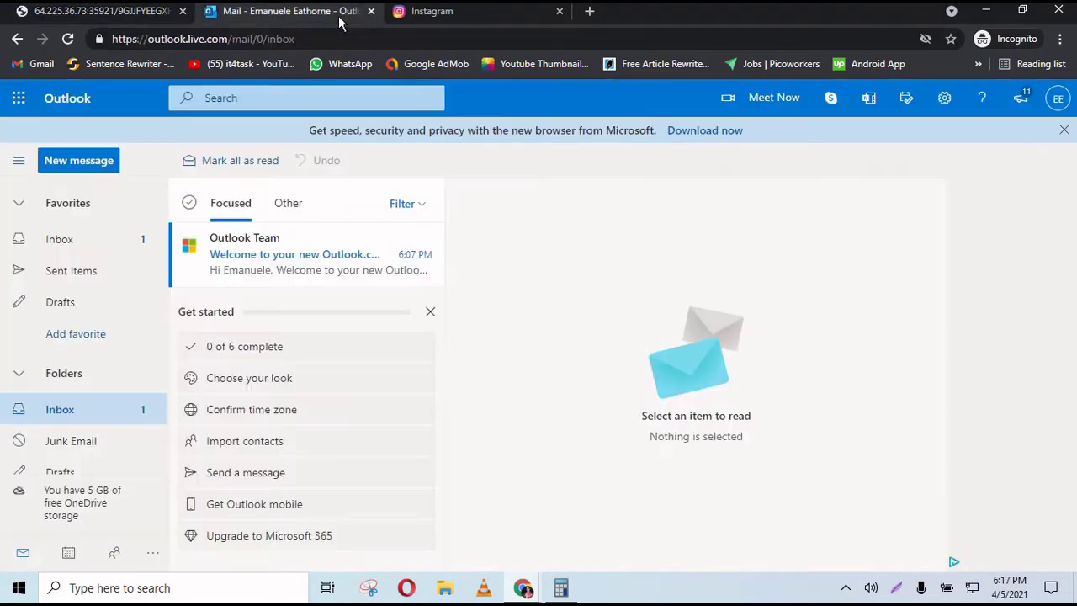
{"action": "left_click", "coordinate": [1053, 103]}
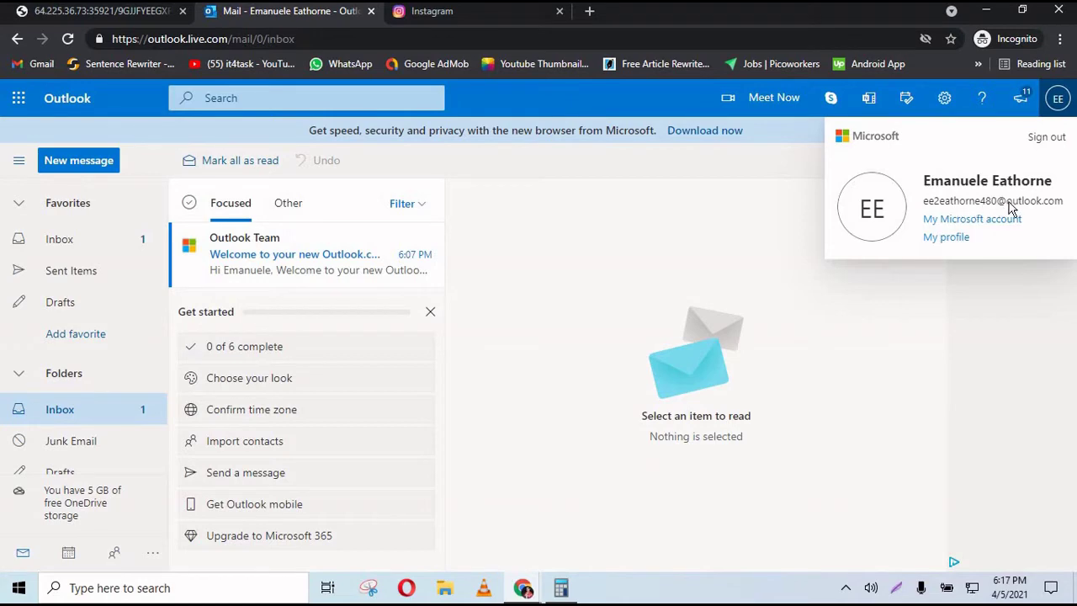
{"action": "left_click", "coordinate": [129, 17]}
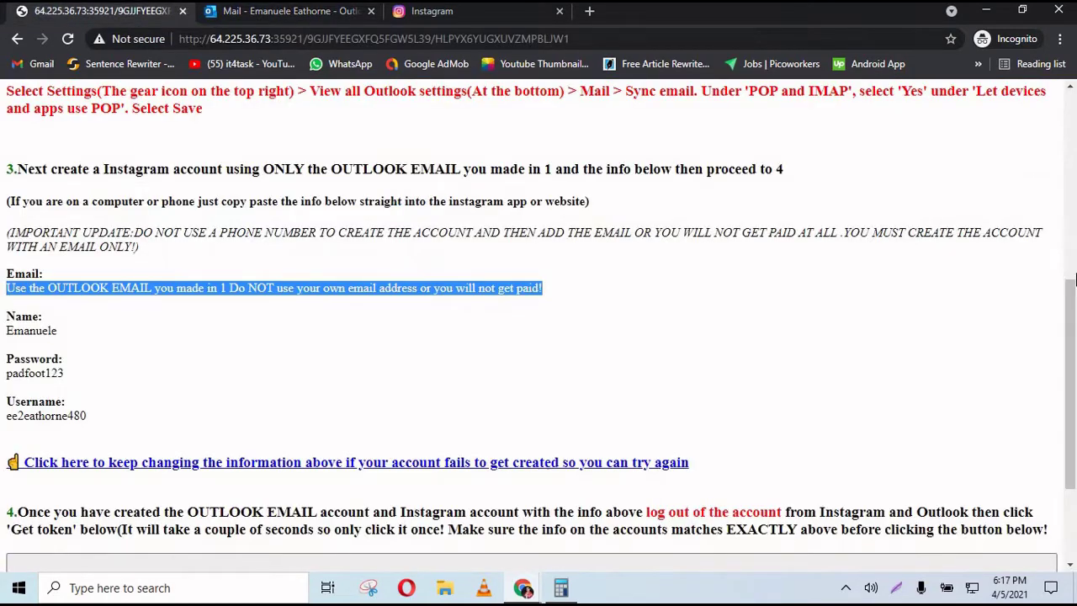
{"action": "left_click_drag", "start_coordinate": [1075, 339], "coordinate": [1075, 148]}
{"action": "left_click_drag", "start_coordinate": [93, 216], "coordinate": [9, 218]}
{"action": "key", "text": "ctrl+c"}
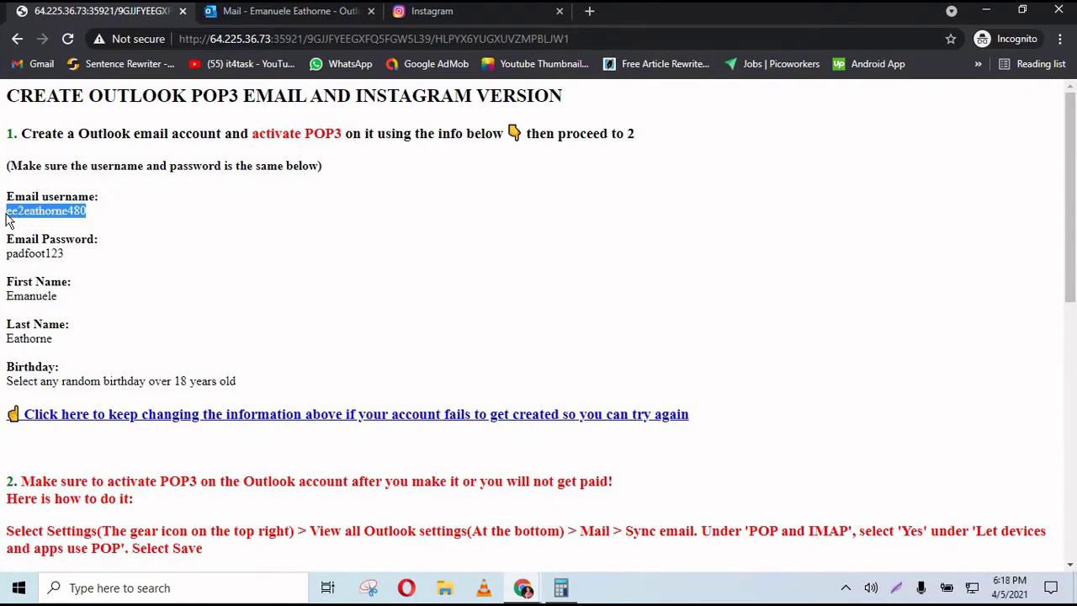
- Open Instagram's sign-up form and paste the copied value into the email field
{"action": "left_click", "coordinate": [447, 15]}
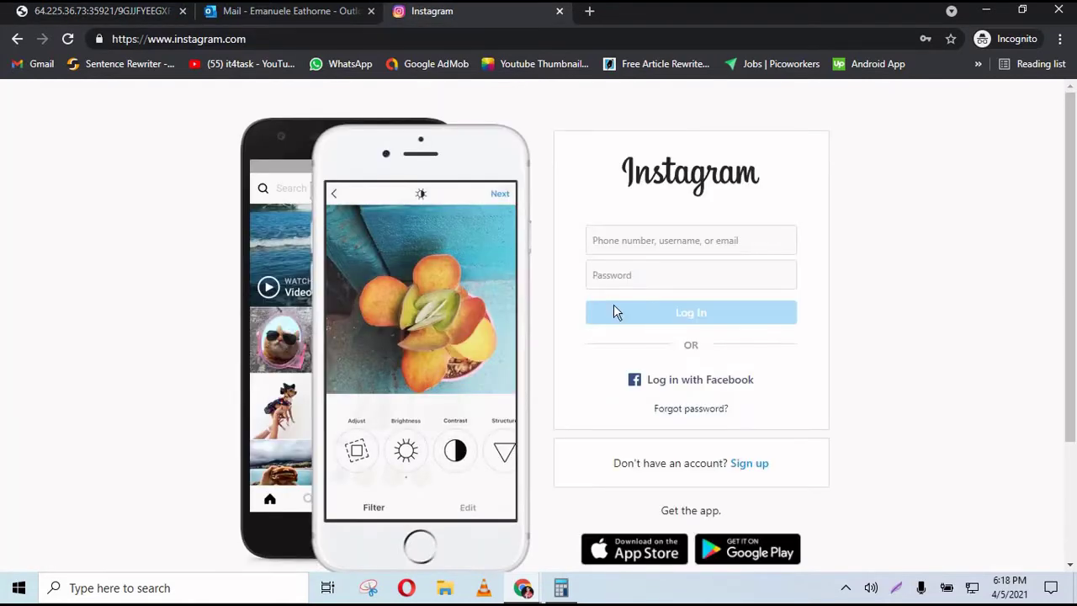
{"action": "left_click", "coordinate": [744, 464]}
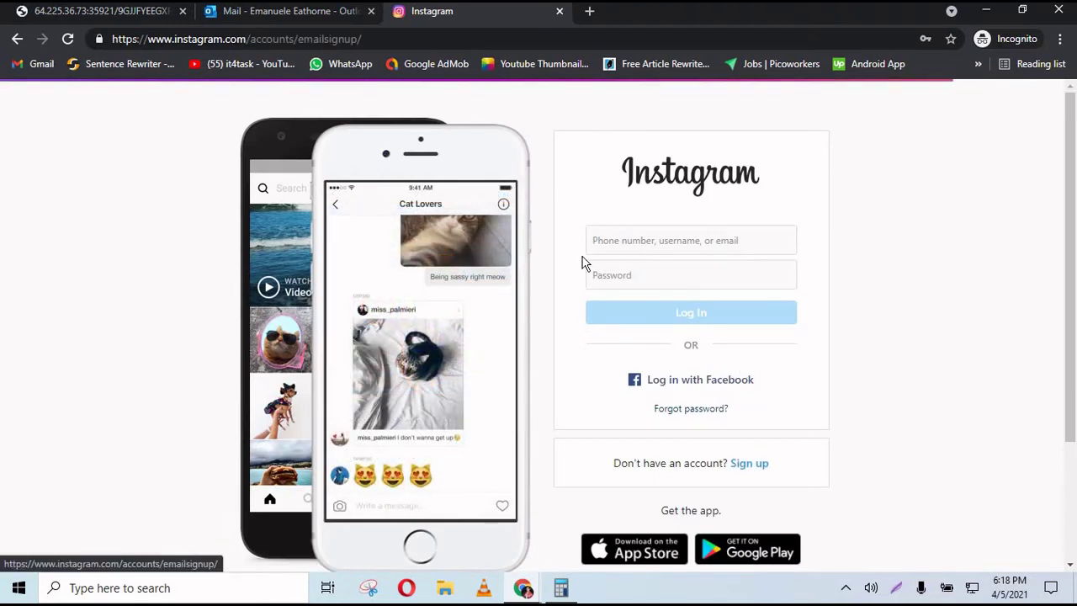
{"action": "left_click", "coordinate": [525, 314]}
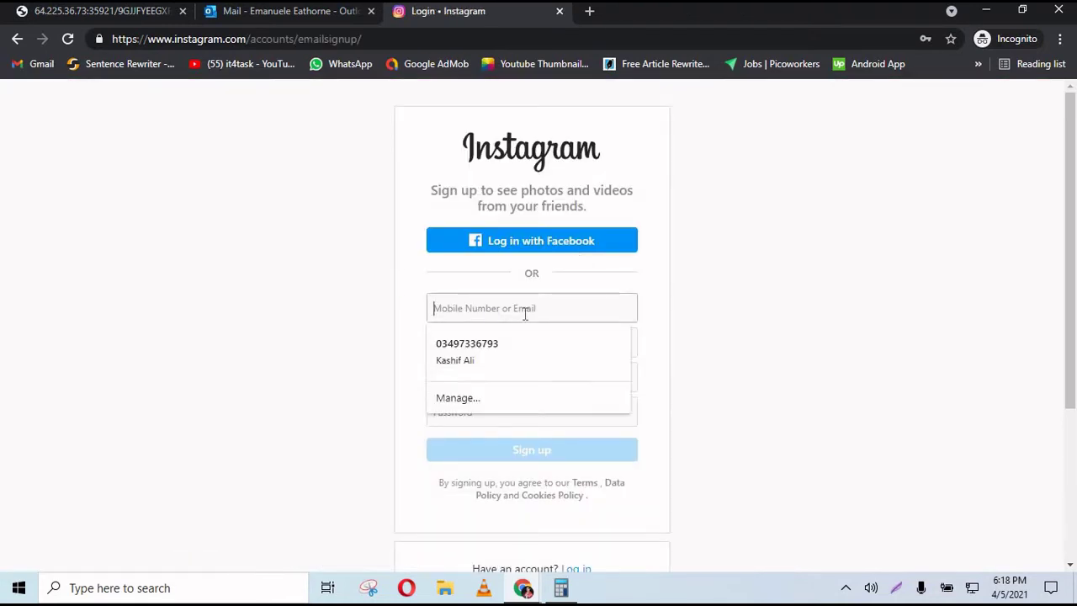
{"action": "left_click", "coordinate": [308, 311]}
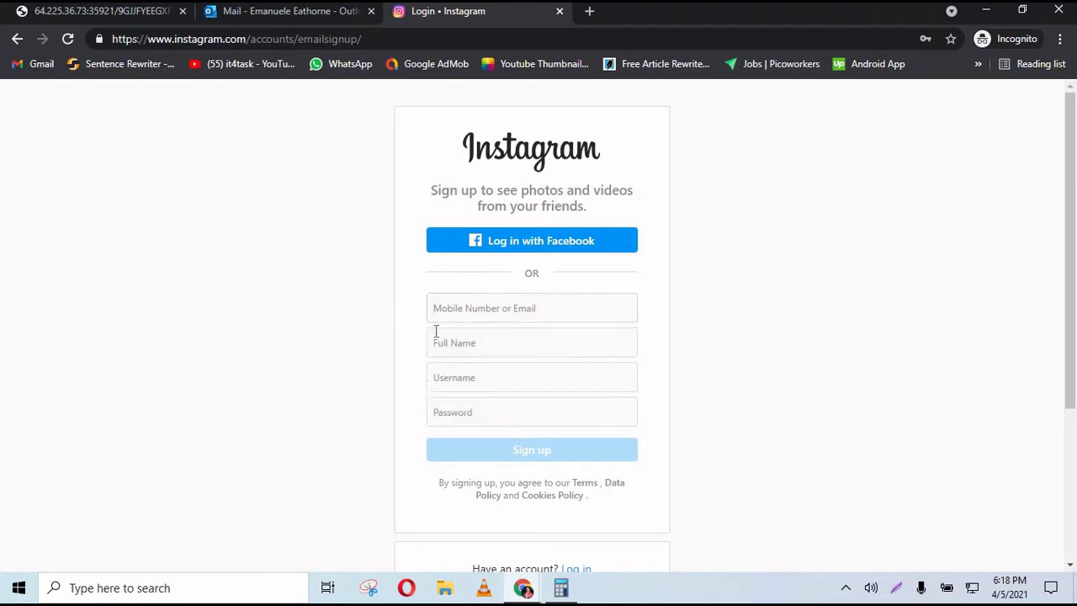
{"action": "left_click", "coordinate": [482, 386]}
{"action": "key", "text": "ctrl+v"}
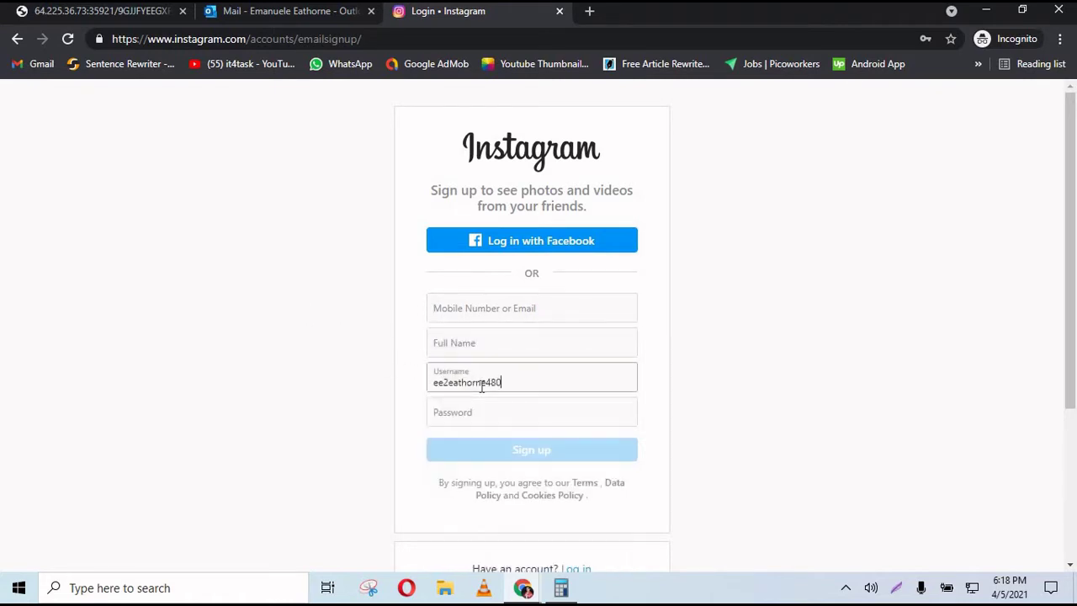
{"action": "left_click", "coordinate": [485, 314]}
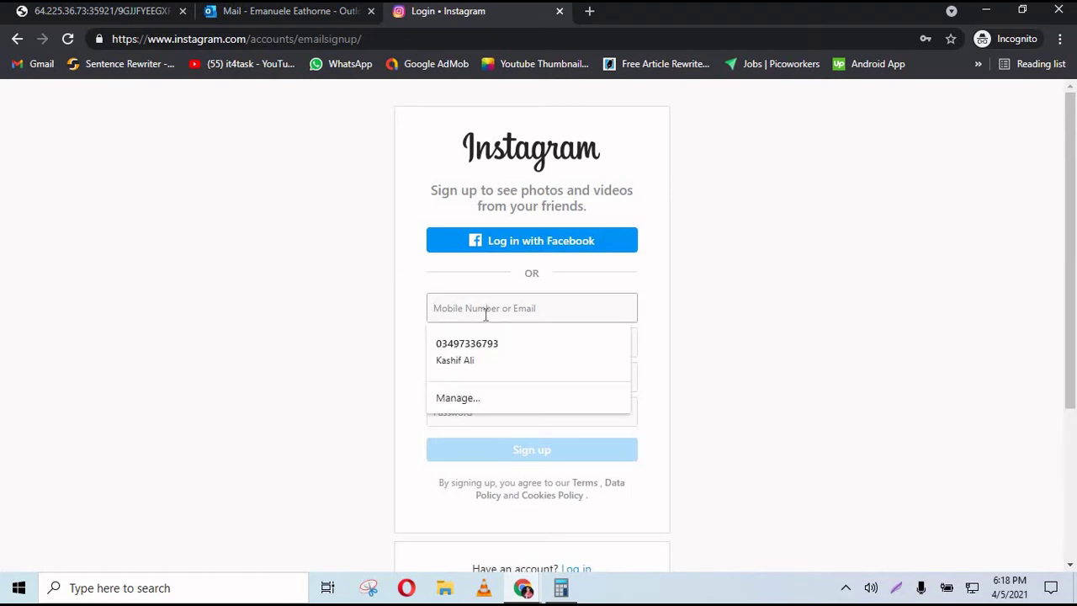
{"action": "key", "text": "ctrl+v"}
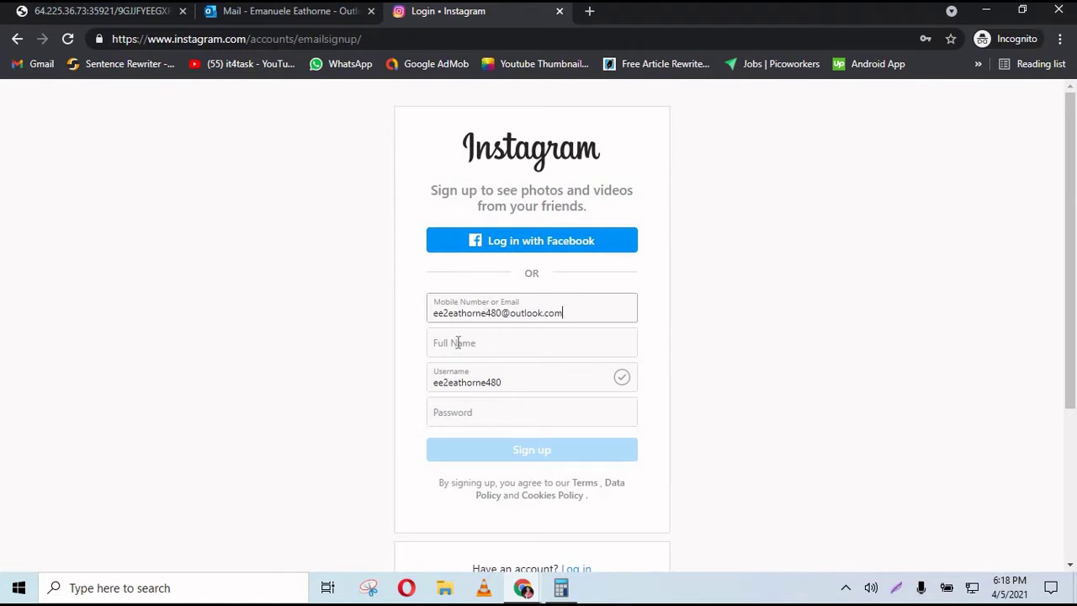
- Check the new Outlook address and the task instructions against the sign-up form
{"action": "left_click", "coordinate": [556, 331]}
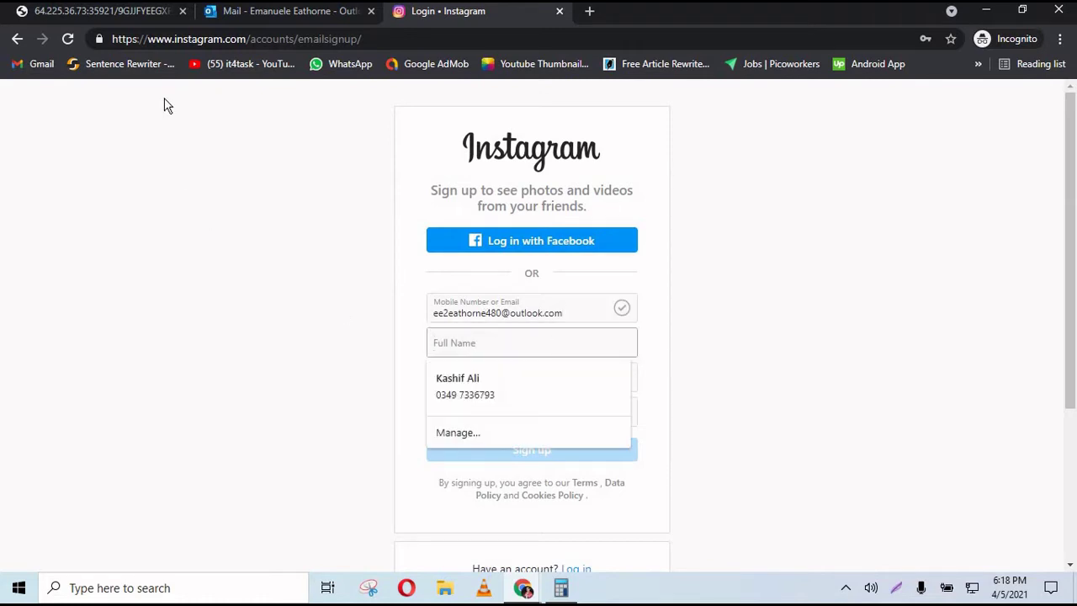
{"action": "left_click", "coordinate": [127, 12]}
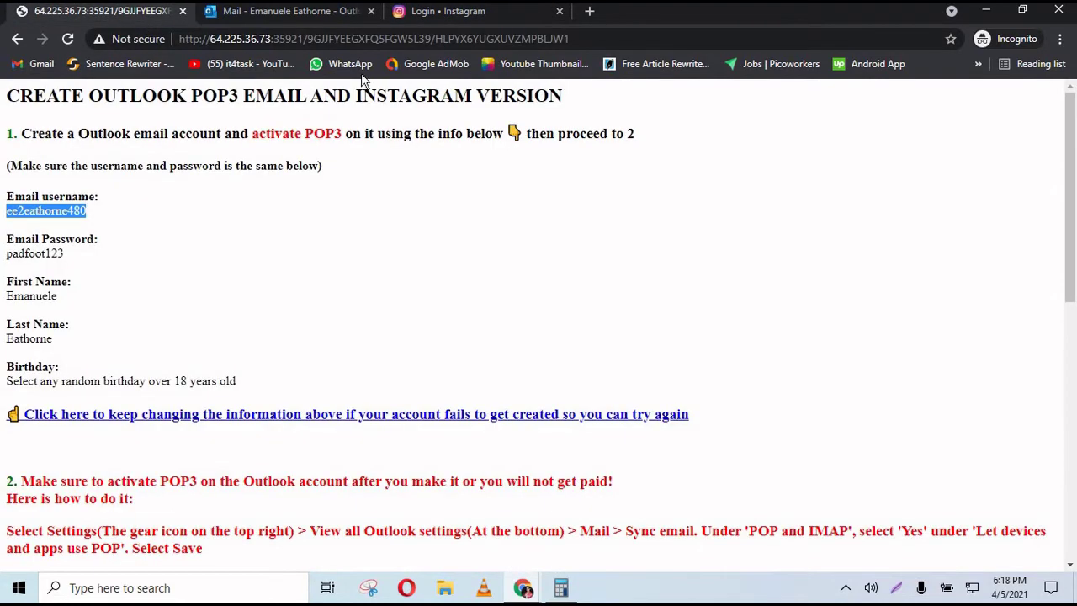
{"action": "left_click", "coordinate": [353, 12]}
{"action": "left_click", "coordinate": [463, 13]}
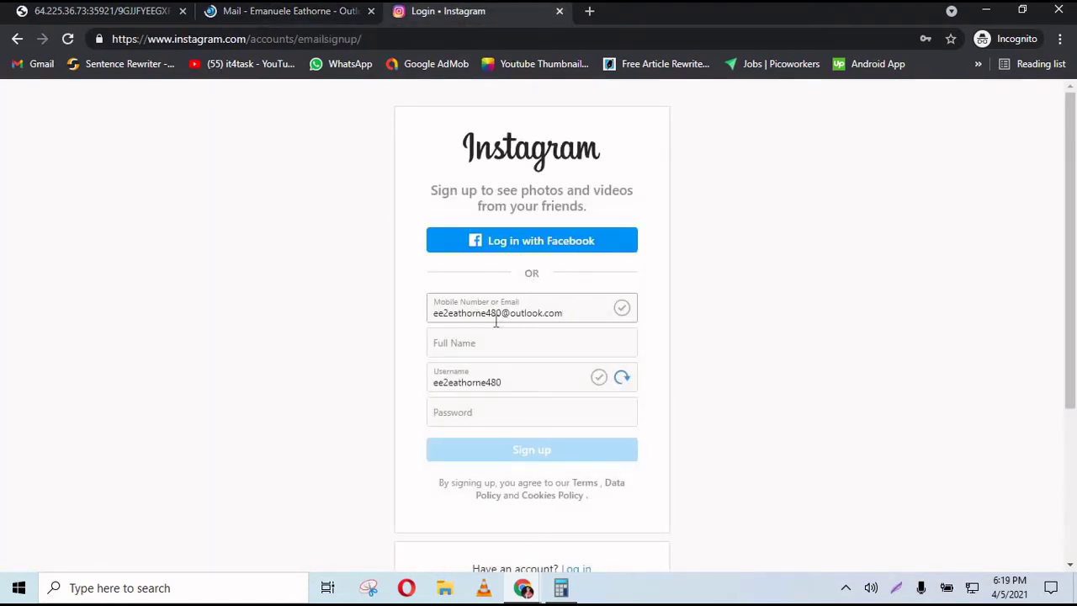
{"action": "left_click", "coordinate": [355, 19]}
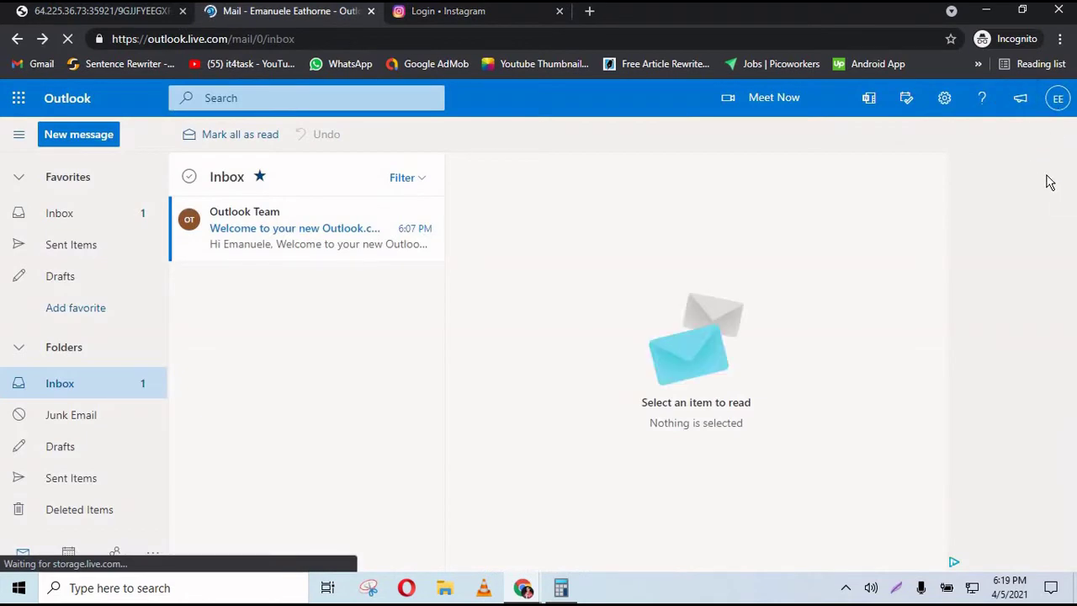
{"action": "left_click", "coordinate": [145, 16]}
{"action": "scroll", "coordinate": [1073, 278], "scroll_direction": "down", "scroll_amount": 5}
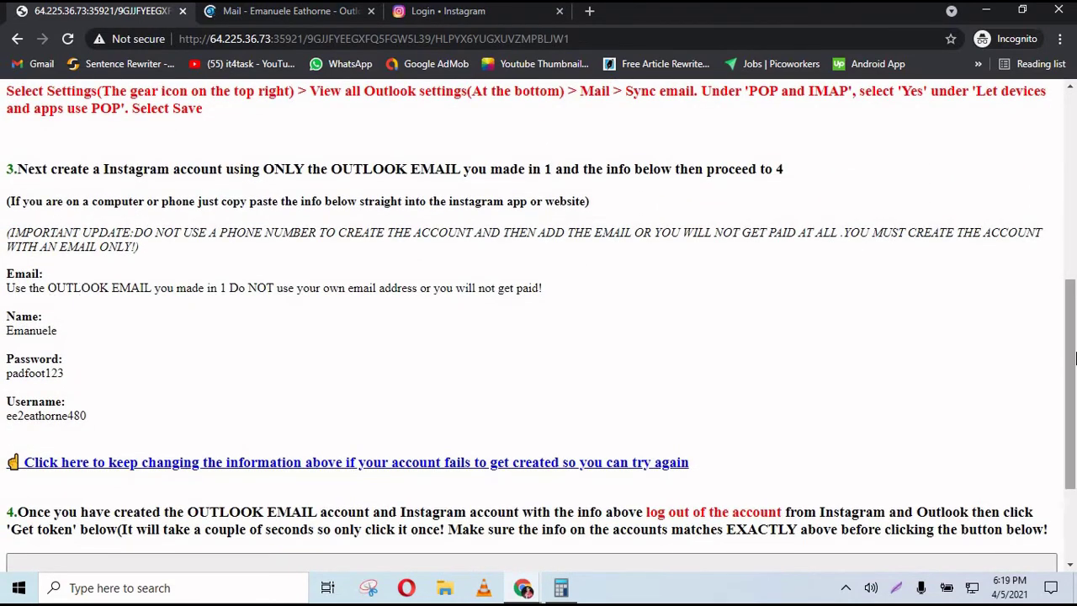
{"action": "scroll", "coordinate": [143, 186], "scroll_direction": "up", "scroll_amount": 5}
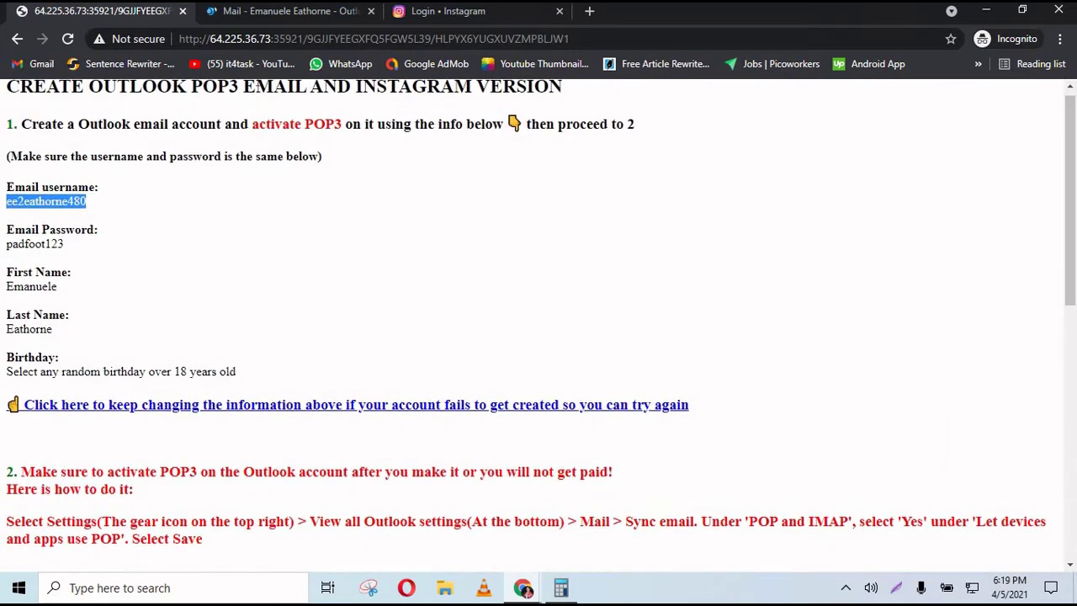
{"action": "left_click", "coordinate": [425, 11]}
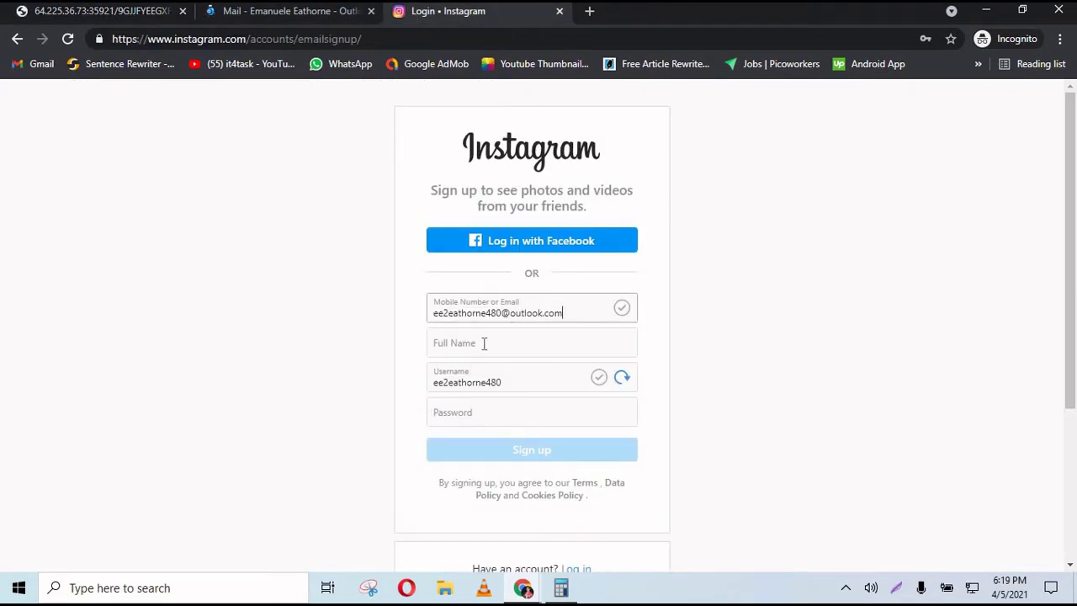
- Find and select the given full name in the task instructions
{"action": "left_click", "coordinate": [150, 17]}
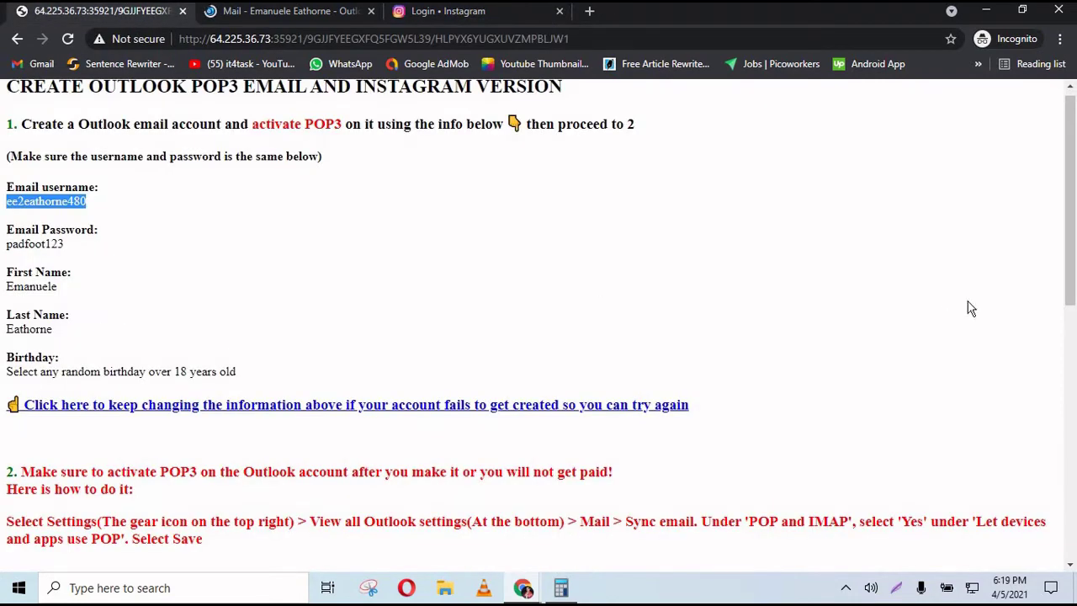
{"action": "left_click_drag", "start_coordinate": [1069, 254], "coordinate": [1074, 421]}
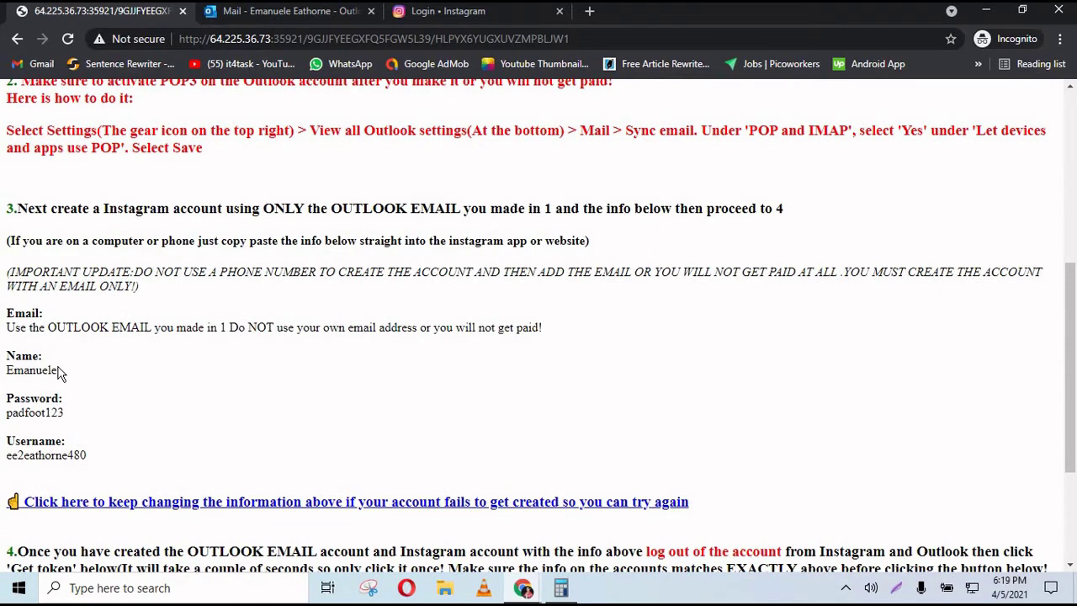
{"action": "left_click_drag", "start_coordinate": [59, 372], "coordinate": [5, 383]}
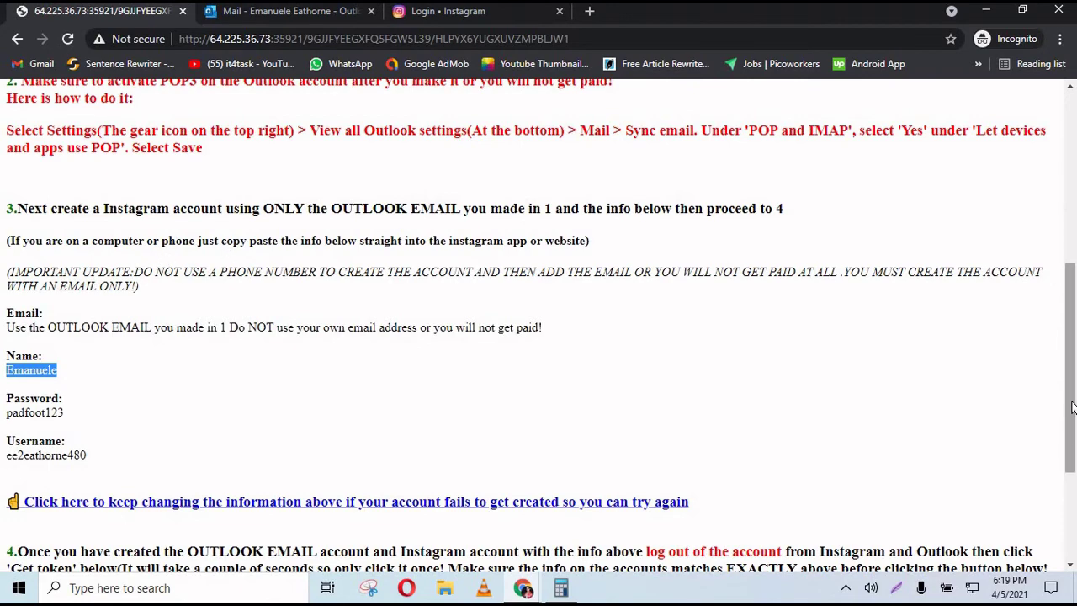
{"action": "mouse_move", "coordinate": [1074, 370]}
{"action": "left_mouse_down"}
{"action": "mouse_move", "coordinate": [1074, 406]}
{"action": "mouse_move", "coordinate": [1074, 270]}
{"action": "mouse_move", "coordinate": [1074, 353]}
{"action": "left_mouse_up"}
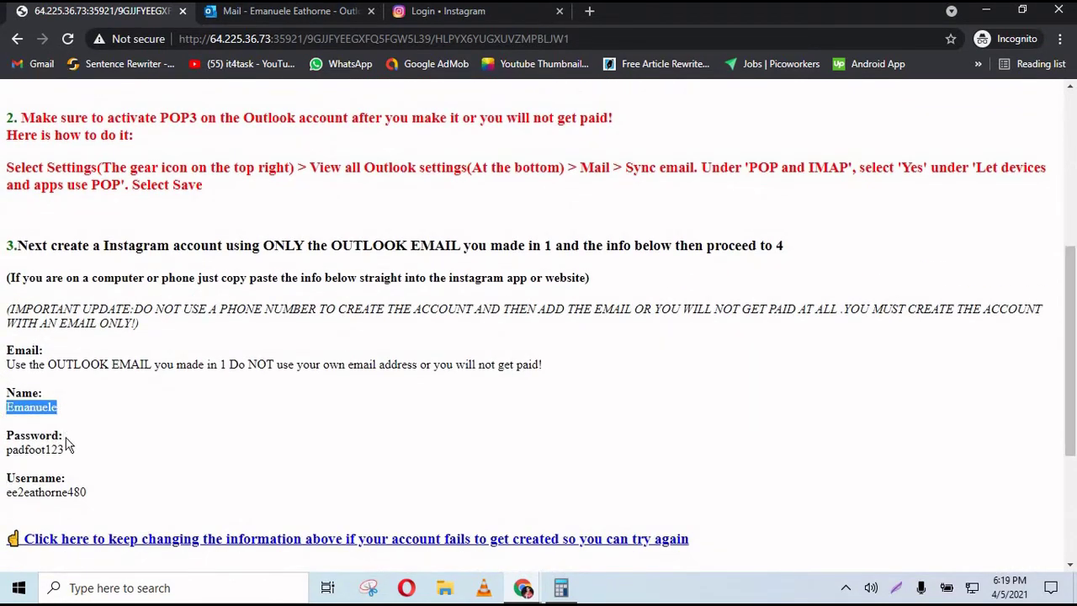
{"action": "left_click_drag", "start_coordinate": [30, 495], "coordinate": [7, 503]}
{"action": "left_click", "coordinate": [70, 497]}
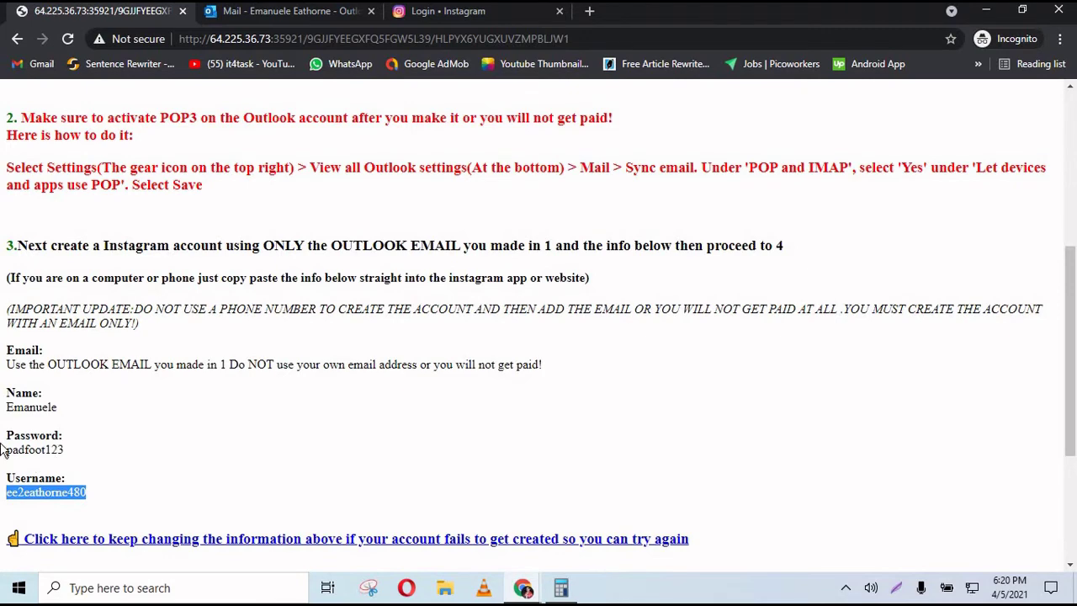
{"action": "left_click", "coordinate": [402, 110]}
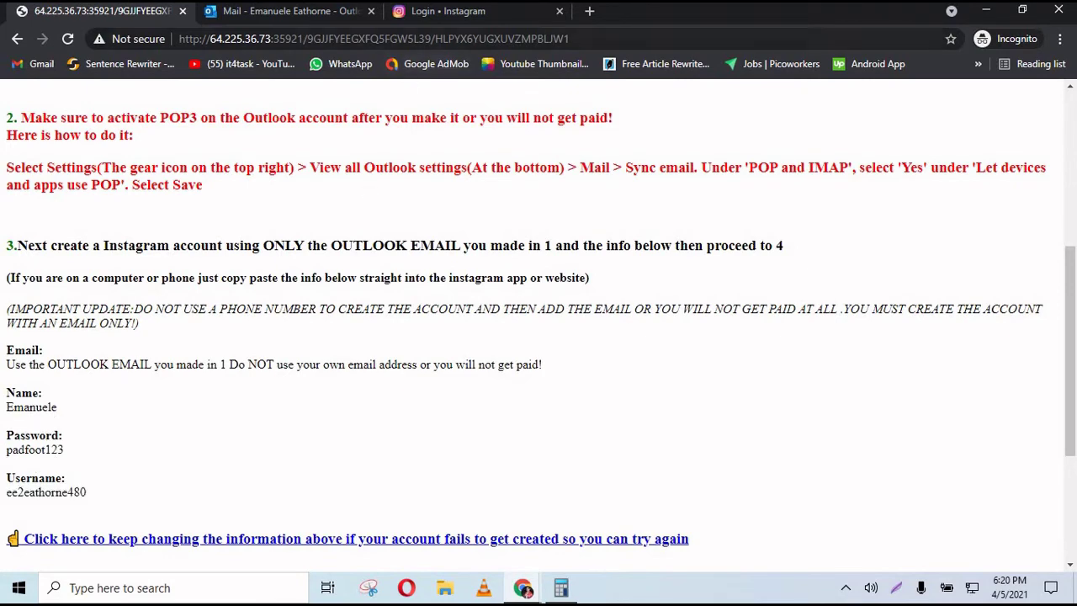
{"action": "left_click", "coordinate": [458, 15]}
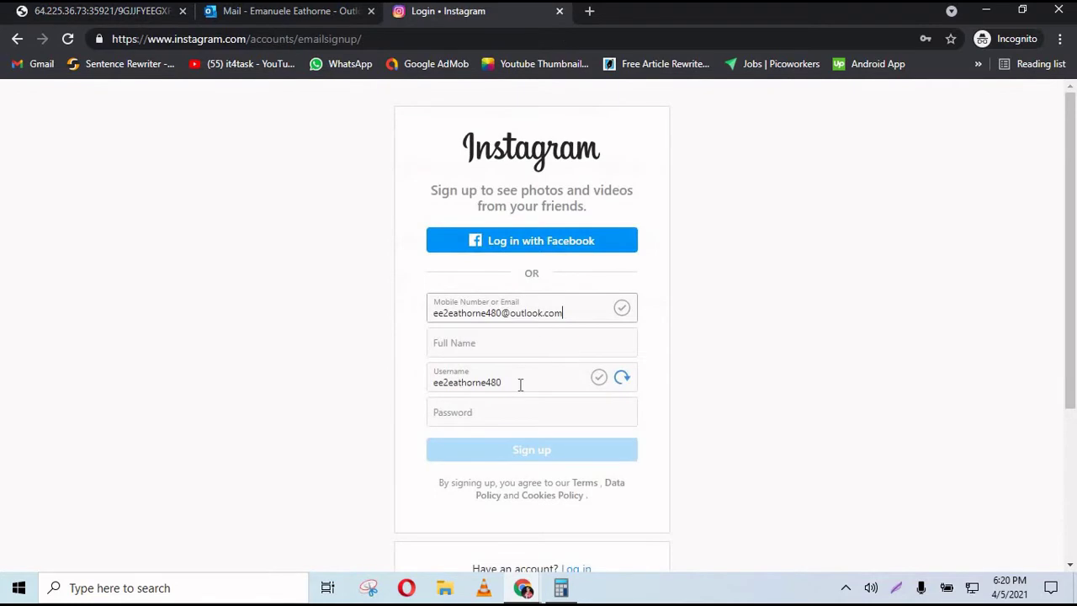
- Copy the given full name from the instructions into Instagram's Full Name field
{"action": "left_click", "coordinate": [476, 344]}
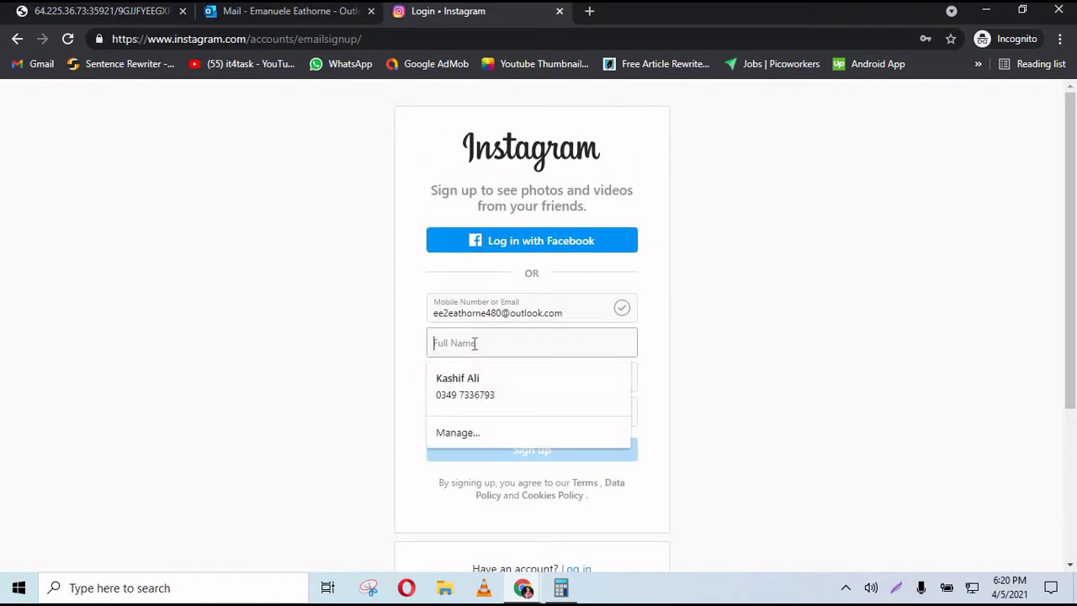
{"action": "left_click", "coordinate": [124, 17]}
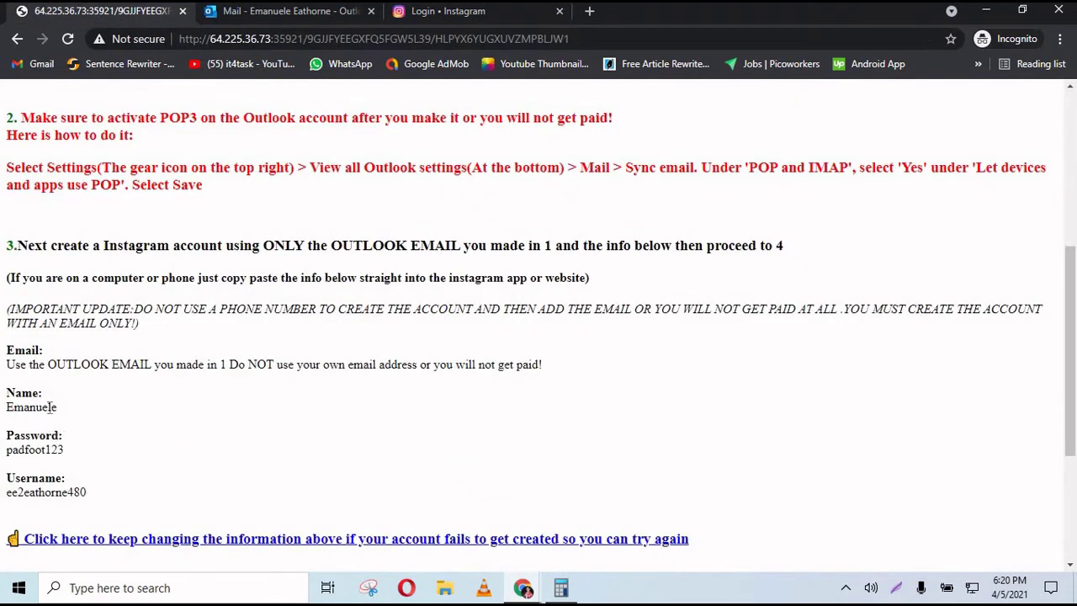
{"action": "left_click_drag", "start_coordinate": [59, 407], "coordinate": [4, 415]}
{"action": "key", "text": "ctrl+c"}
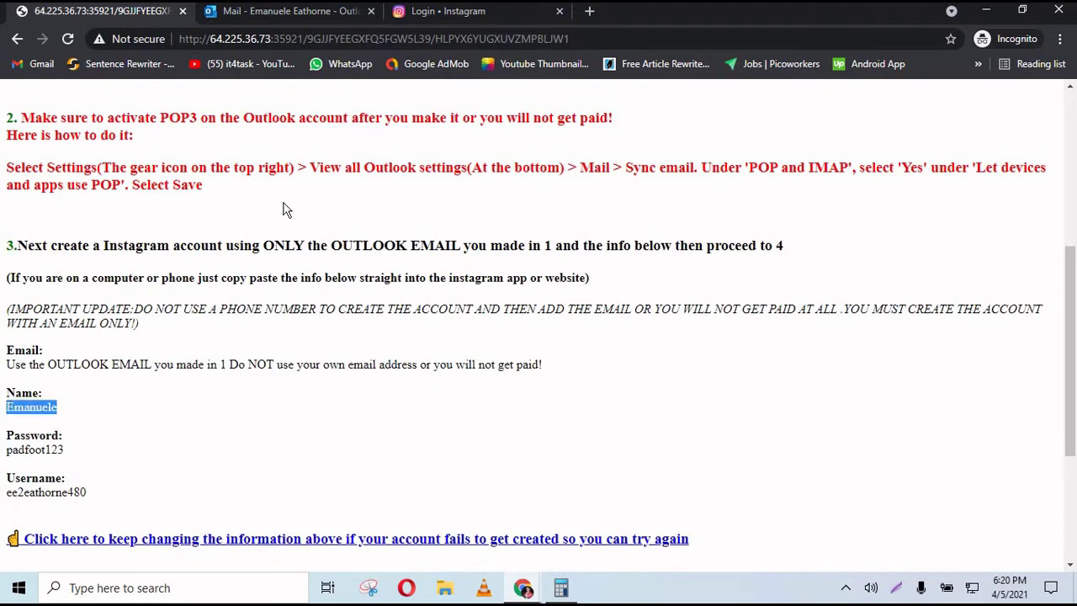
{"action": "left_click", "coordinate": [442, 11]}
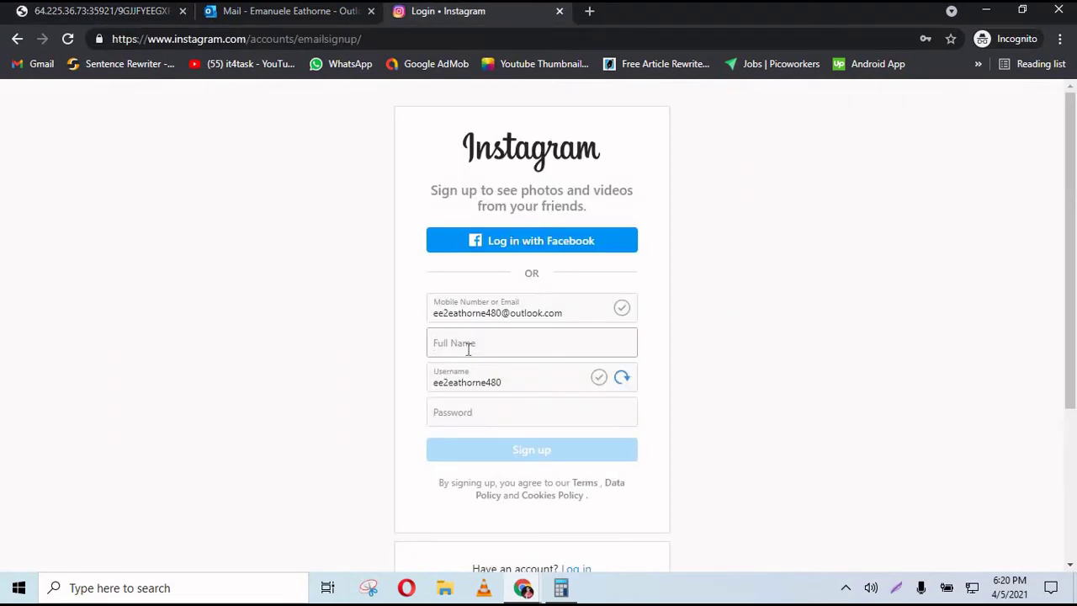
{"action": "left_click", "coordinate": [468, 350]}
{"action": "key", "text": "ctrl+v"}
- Paste the task's password into the Password field and reveal it to verify
{"action": "left_click", "coordinate": [487, 421]}
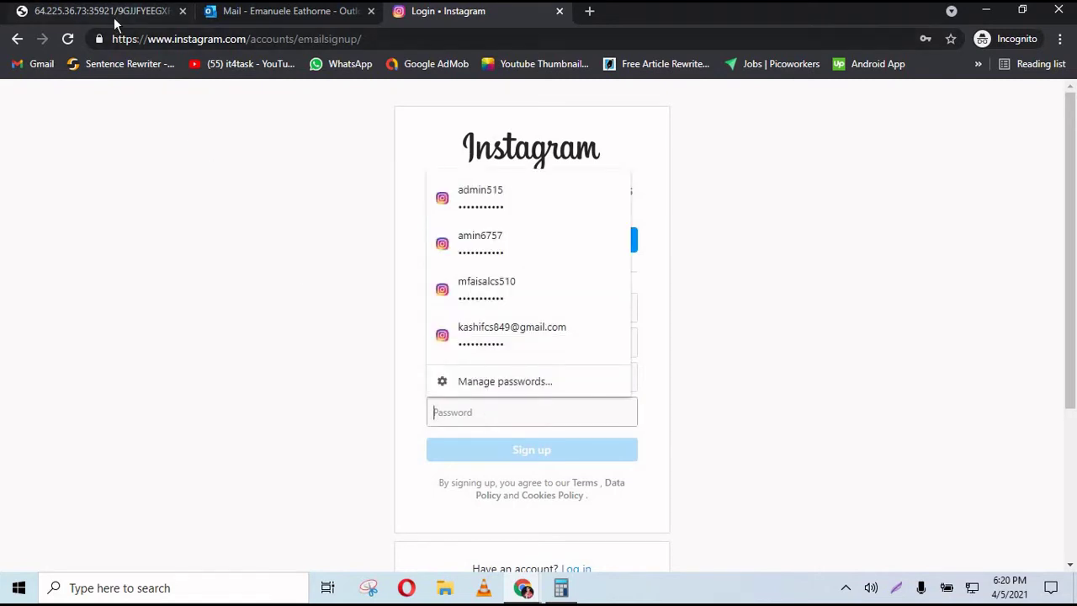
{"action": "left_click", "coordinate": [115, 20]}
{"action": "left_click_drag", "start_coordinate": [64, 455], "coordinate": [4, 456]}
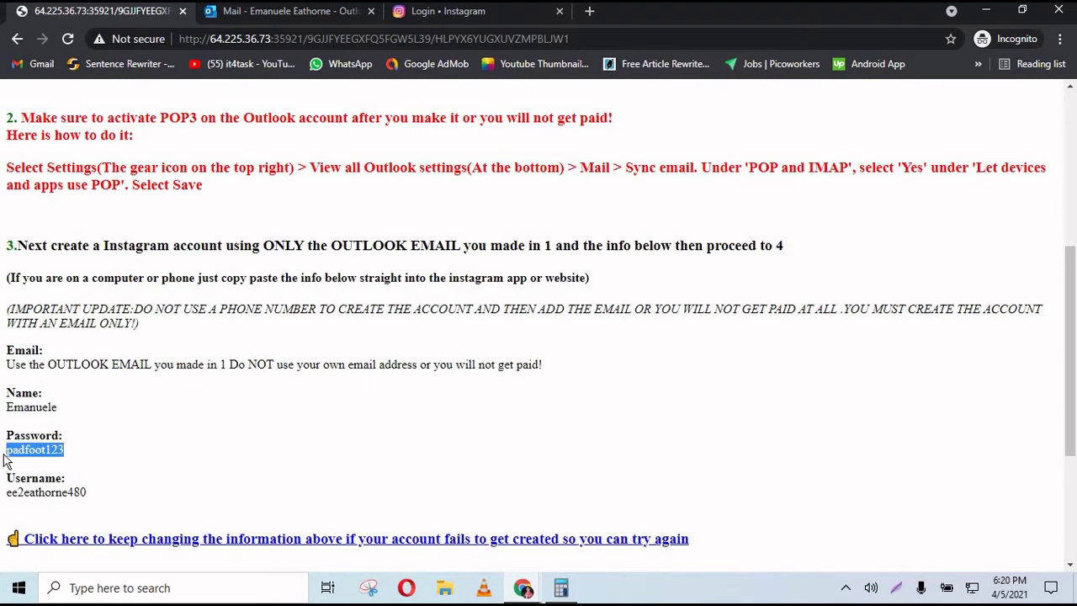
{"action": "left_click", "coordinate": [442, 12]}
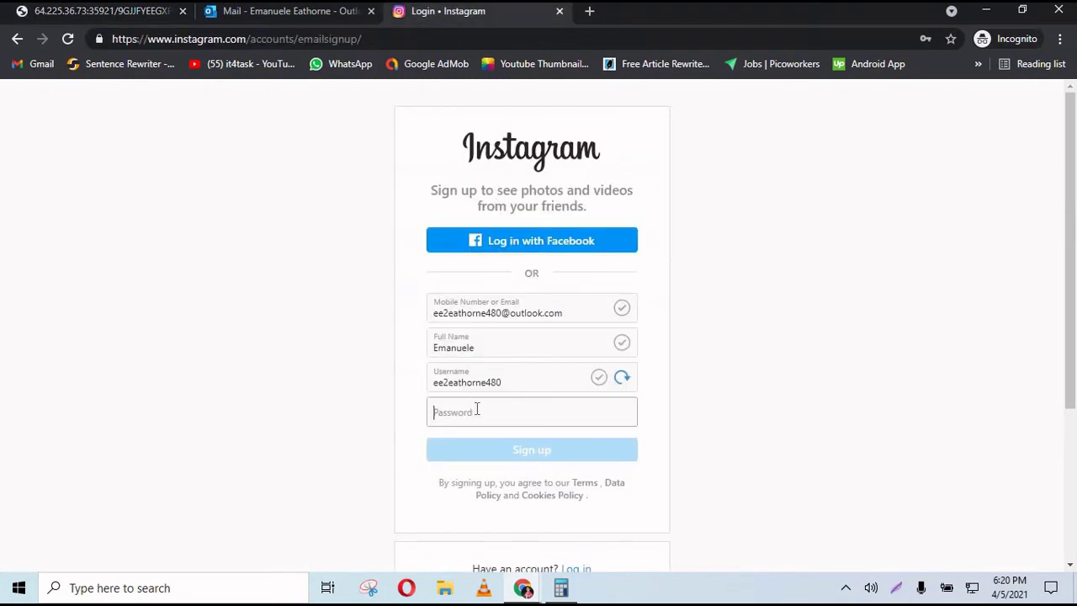
{"action": "left_click", "coordinate": [477, 410]}
{"action": "key", "text": "ctrl+v"}
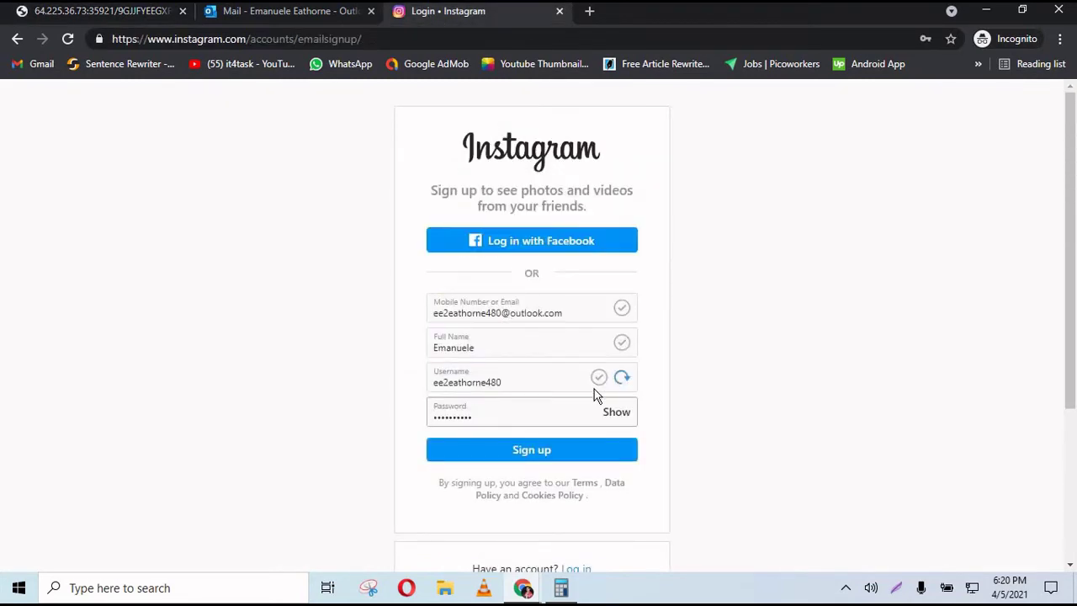
{"action": "left_click", "coordinate": [608, 413]}
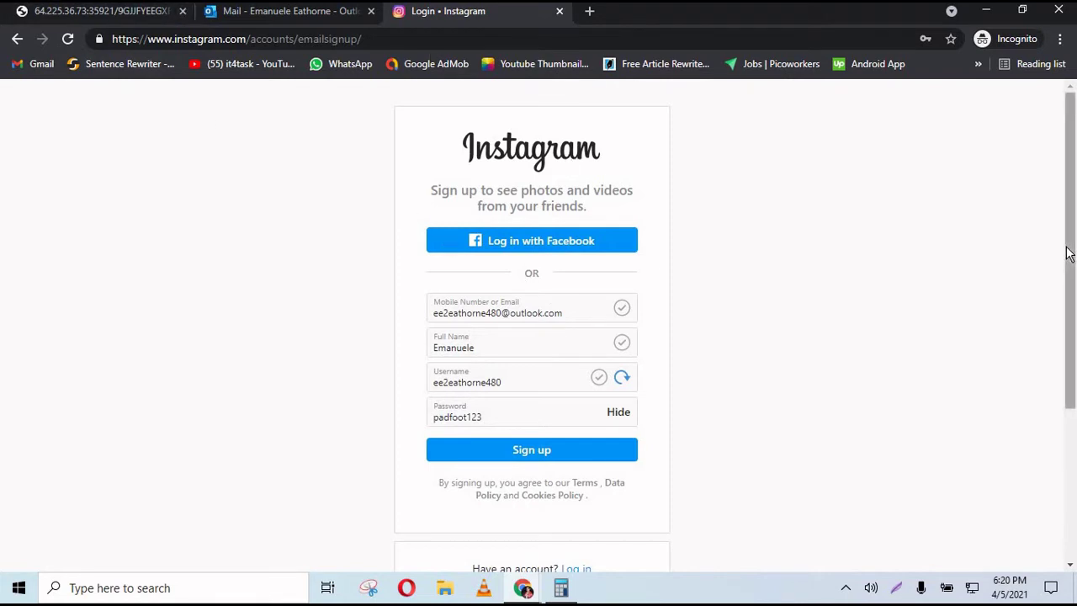
- Submit the completed Instagram sign-up form
{"action": "scroll", "coordinate": [821, 332], "scroll_direction": "down", "scroll_amount": 1}
{"action": "scroll", "coordinate": [821, 332], "scroll_direction": "down", "scroll_amount": 1}
{"action": "left_click", "coordinate": [558, 378]}
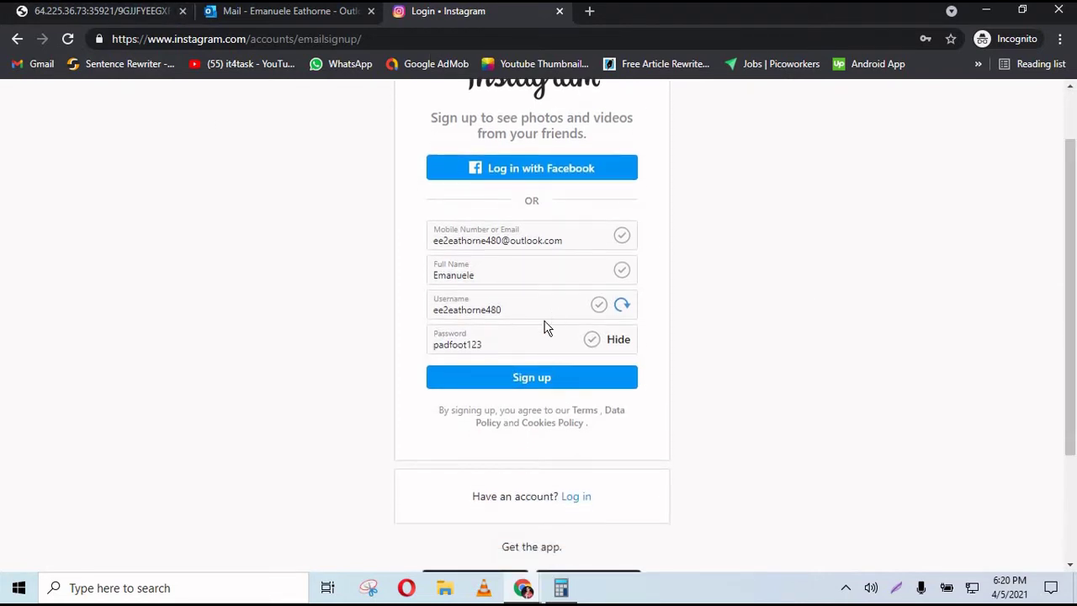
- Set the birthday to June 3, 1999, continue, and go to the confirmation code field
{"action": "left_click", "coordinate": [500, 233]}
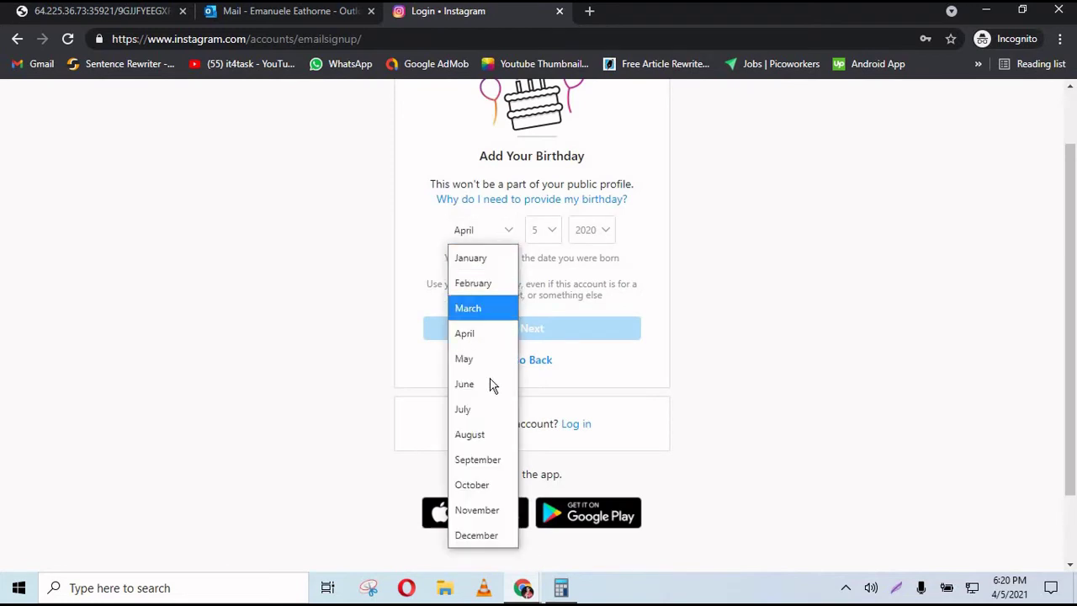
{"action": "left_click", "coordinate": [490, 384]}
{"action": "left_click", "coordinate": [547, 235]}
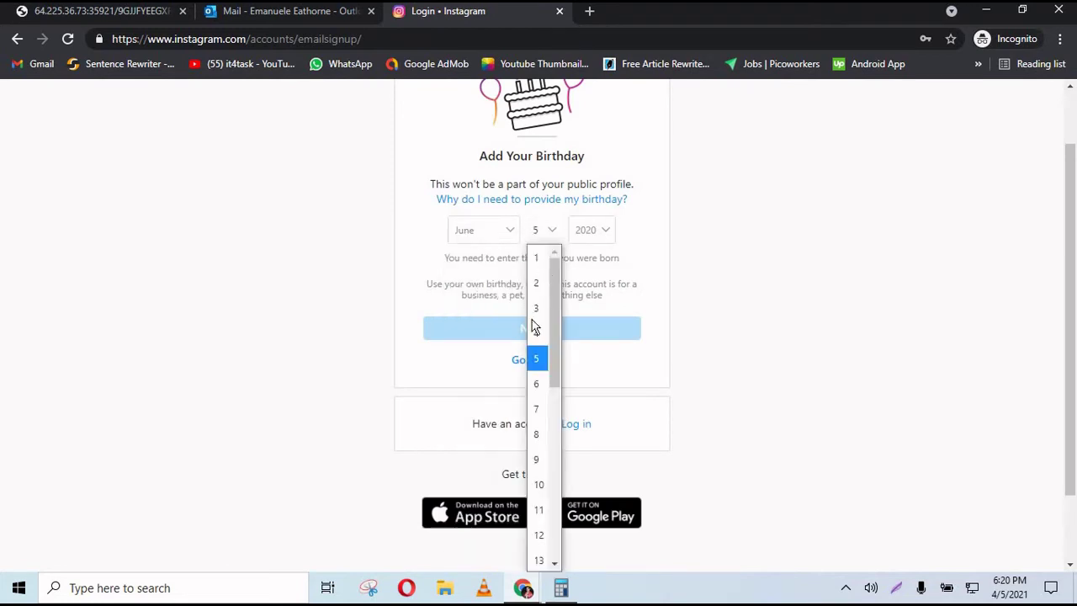
{"action": "left_click", "coordinate": [535, 308]}
{"action": "left_click", "coordinate": [589, 233]}
{"action": "type", "text": "1999"}
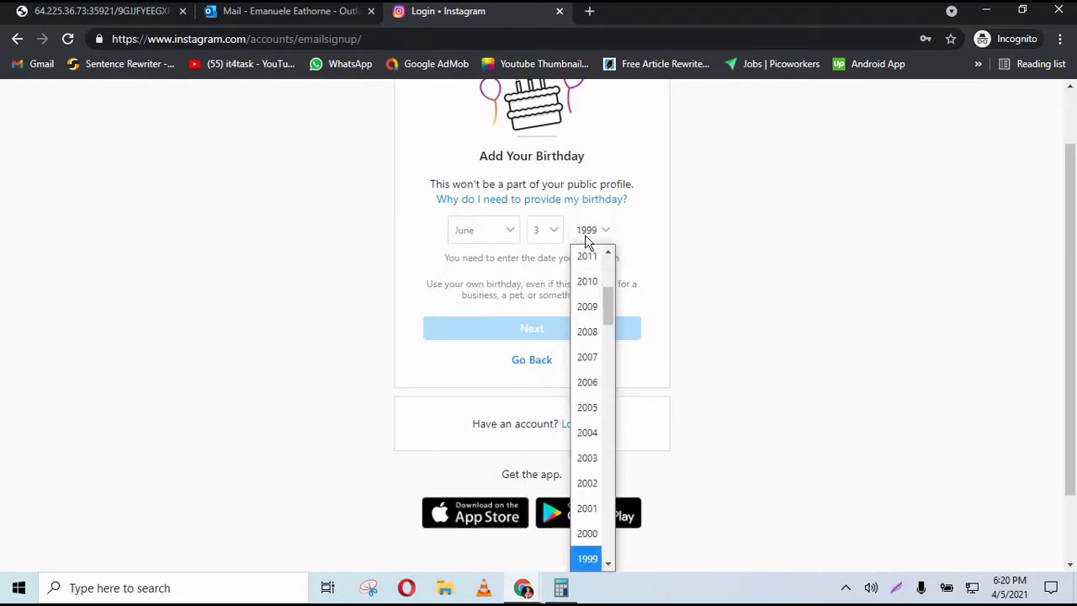
{"action": "key", "text": "Return"}
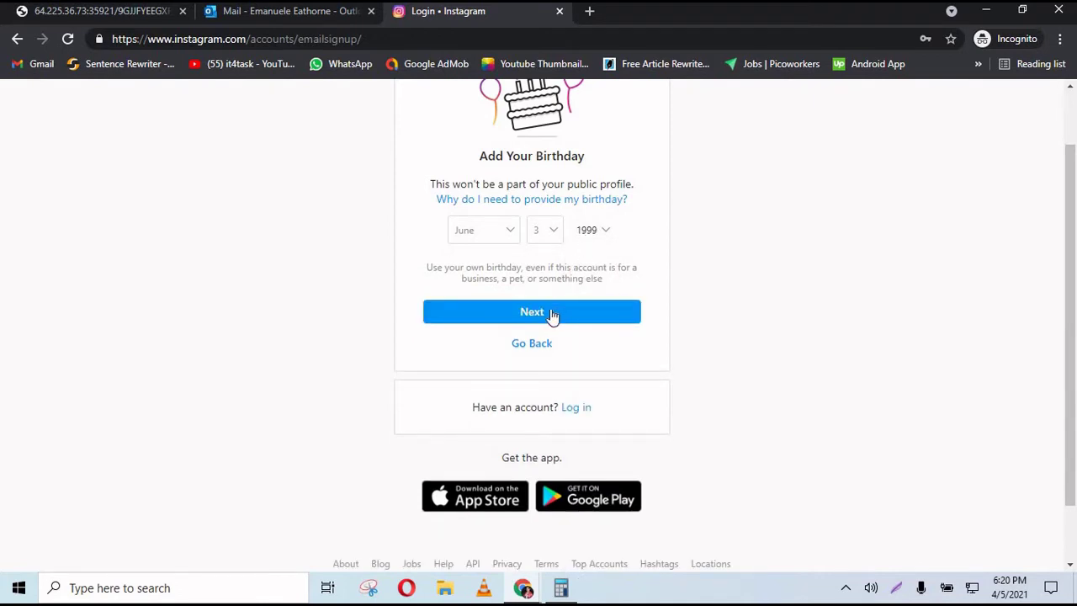
{"action": "left_click", "coordinate": [552, 314]}
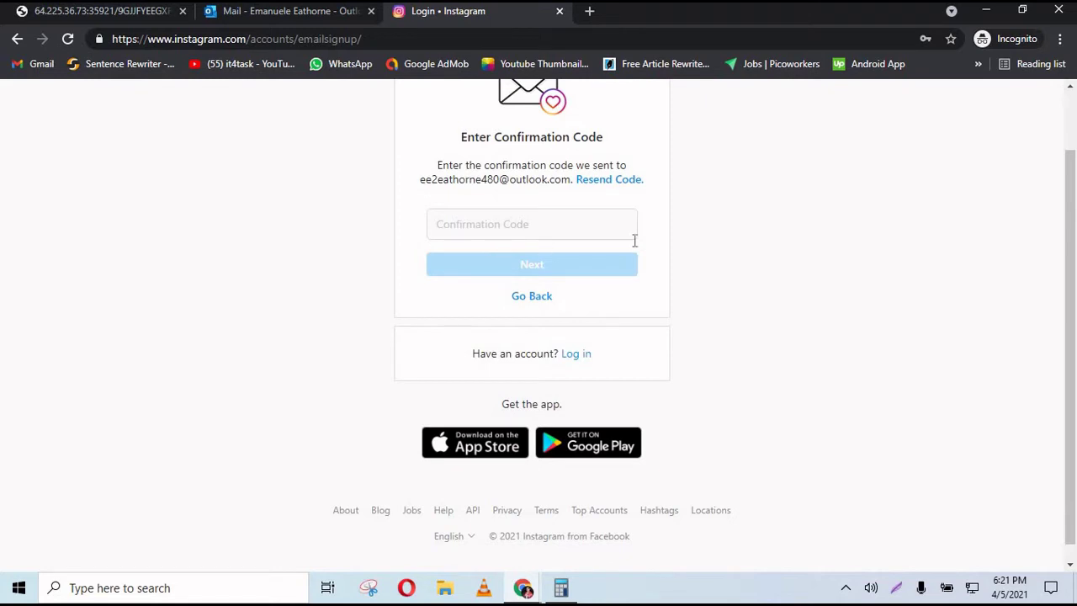
{"action": "left_click_drag", "start_coordinate": [420, 180], "coordinate": [572, 193]}
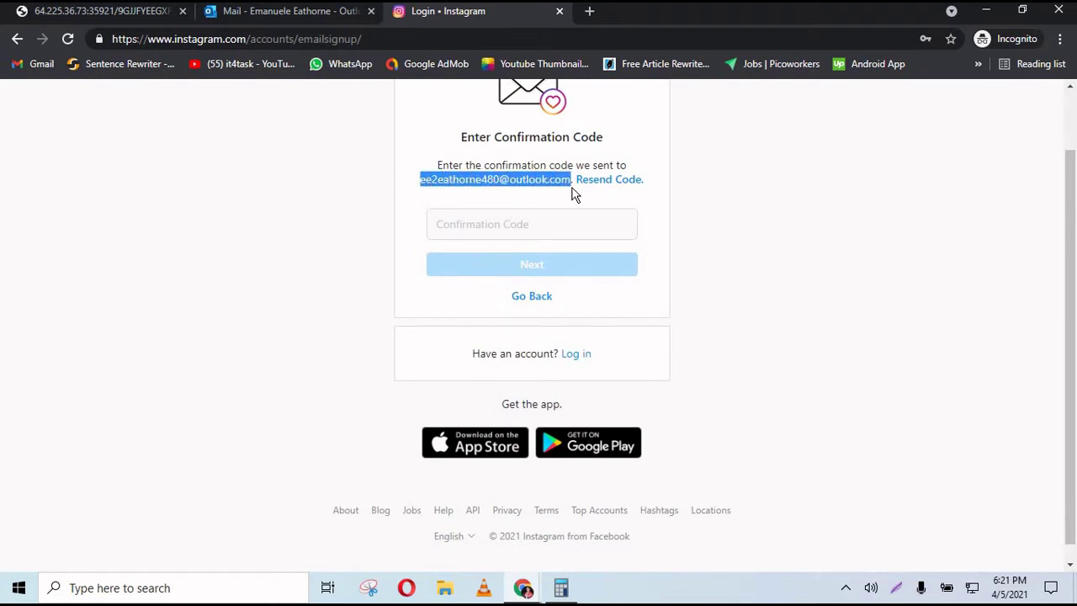
{"action": "left_click", "coordinate": [516, 223]}
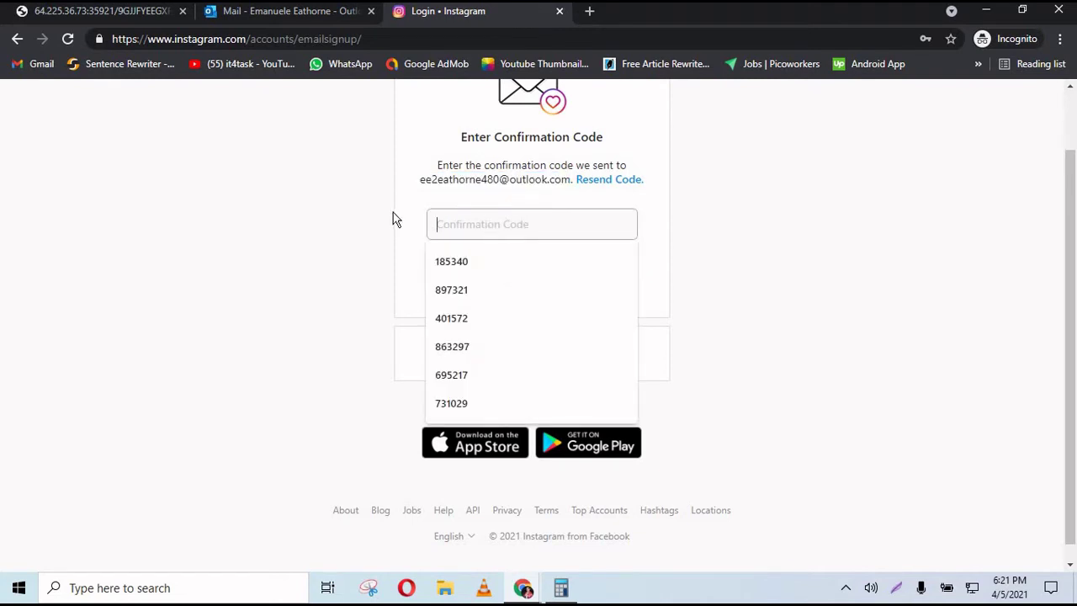
{"action": "left_click", "coordinate": [321, 19]}
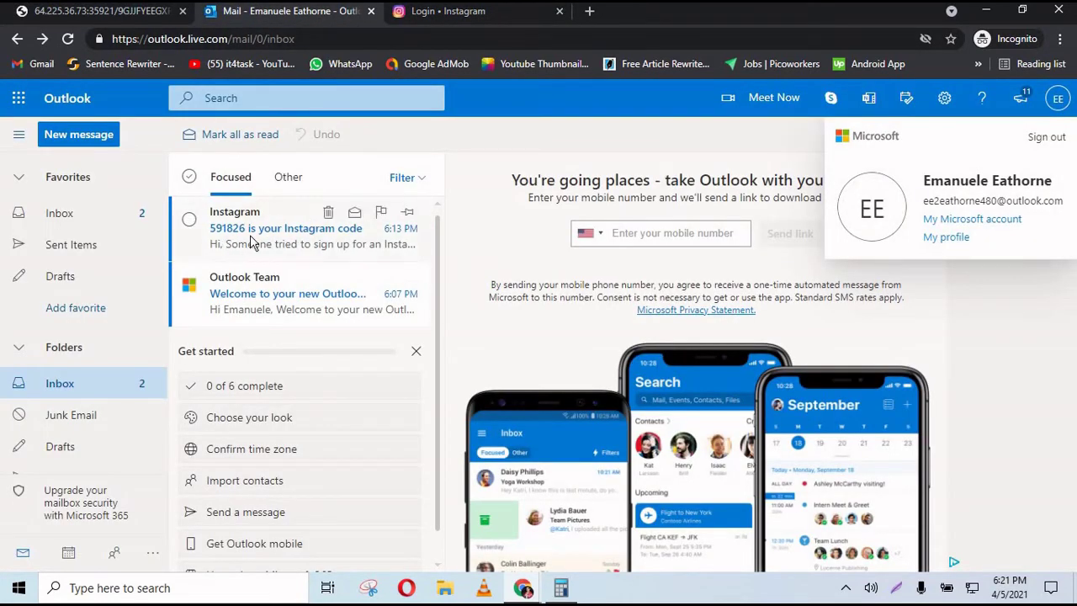
{"action": "left_click", "coordinate": [1058, 98]}
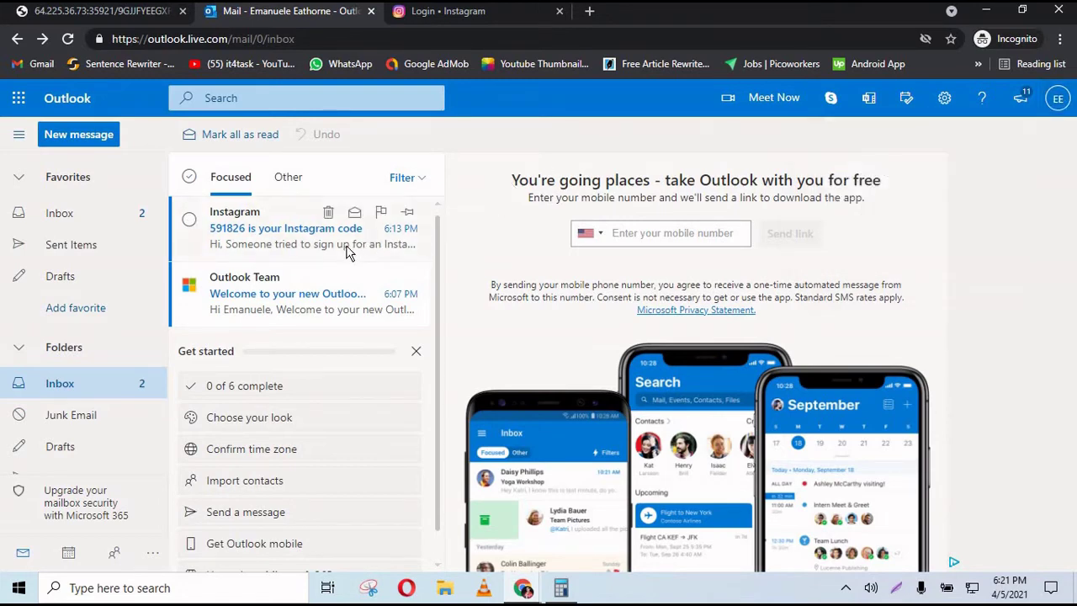
{"action": "left_click", "coordinate": [353, 246]}
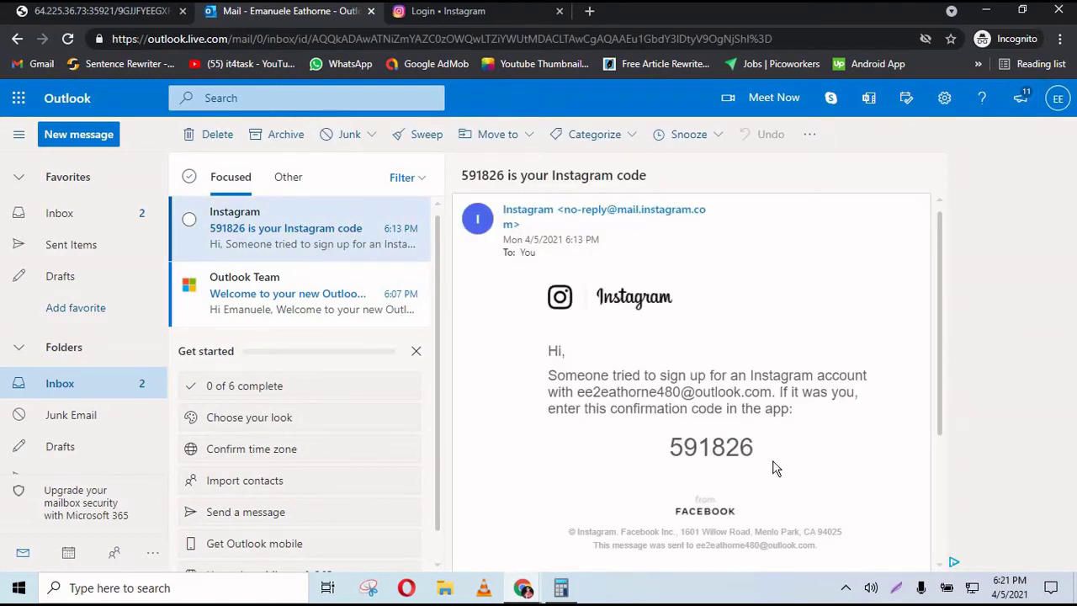
{"action": "left_click_drag", "start_coordinate": [758, 449], "coordinate": [674, 445]}
{"action": "key", "text": "ctrl+c"}
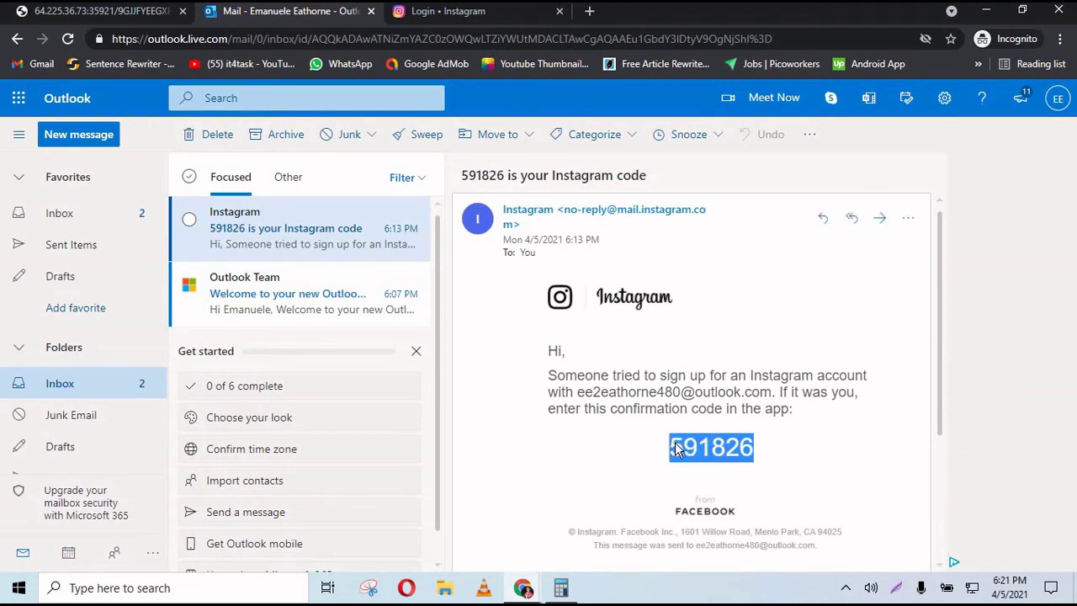
{"action": "left_click", "coordinate": [514, 15]}
{"action": "left_click", "coordinate": [498, 226]}
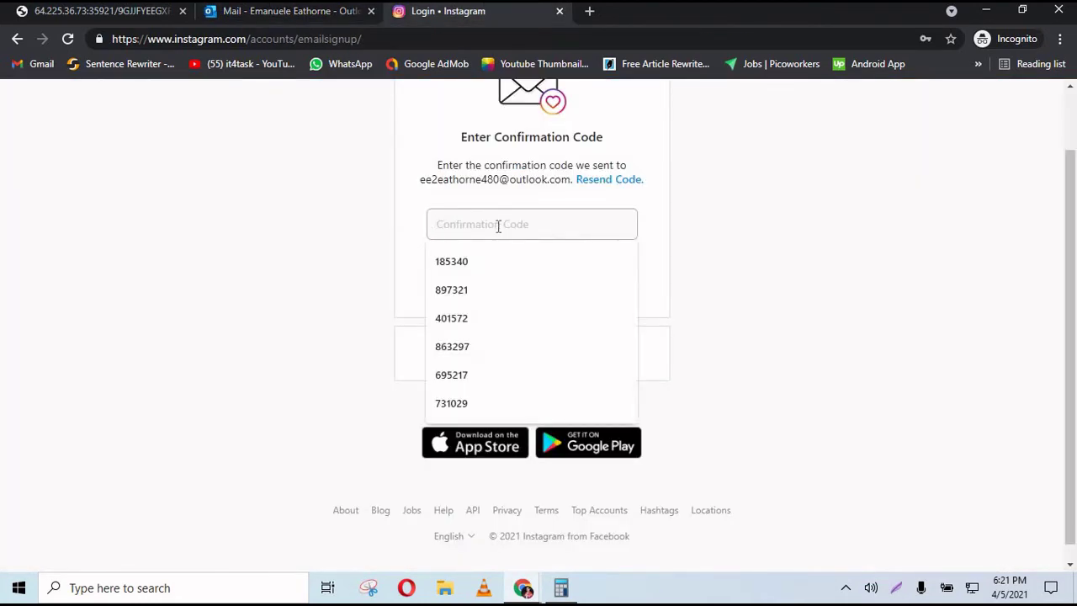
{"action": "key", "text": "ctrl+v"}
{"action": "left_click", "coordinate": [525, 267]}
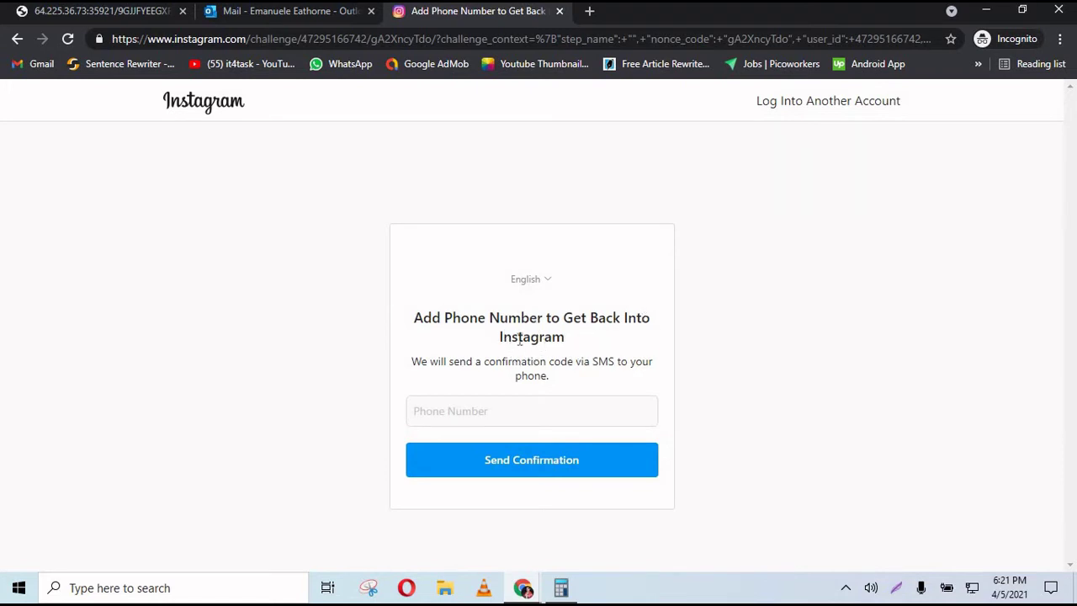
- Fill in the saved phone number and send Instagram's SMS confirmation code to it
{"action": "left_click_drag", "start_coordinate": [504, 337], "coordinate": [532, 337]}
{"action": "left_click", "coordinate": [296, 12]}
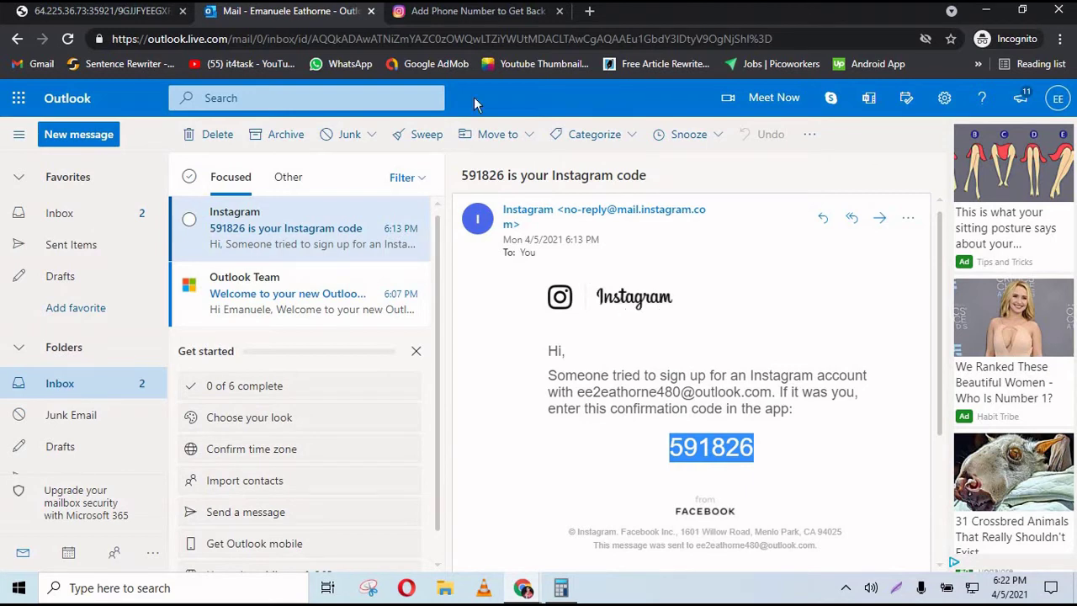
{"action": "left_click", "coordinate": [505, 24]}
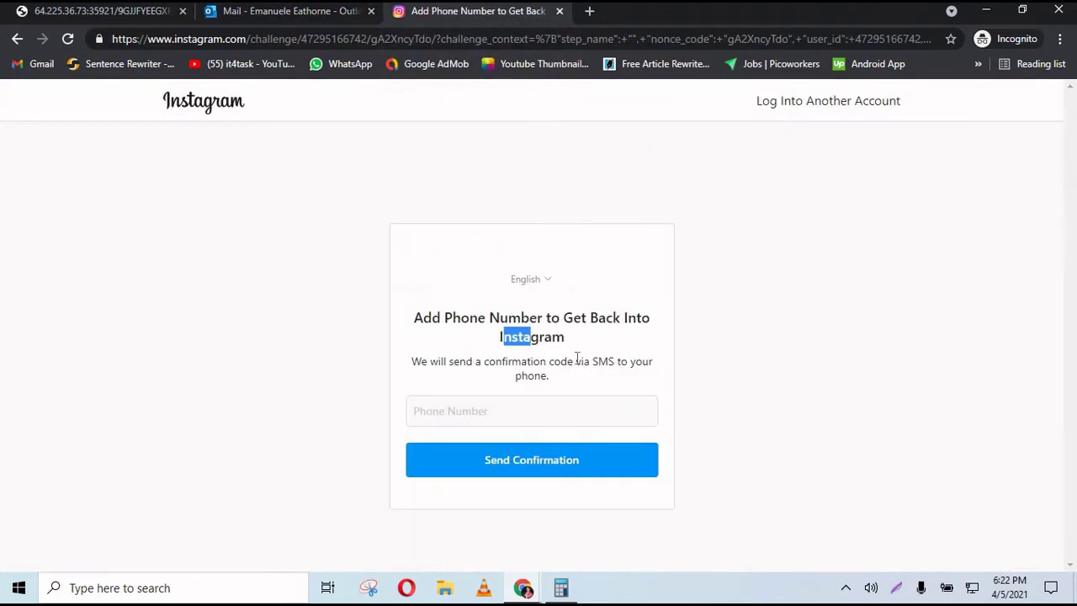
{"action": "left_click", "coordinate": [553, 411]}
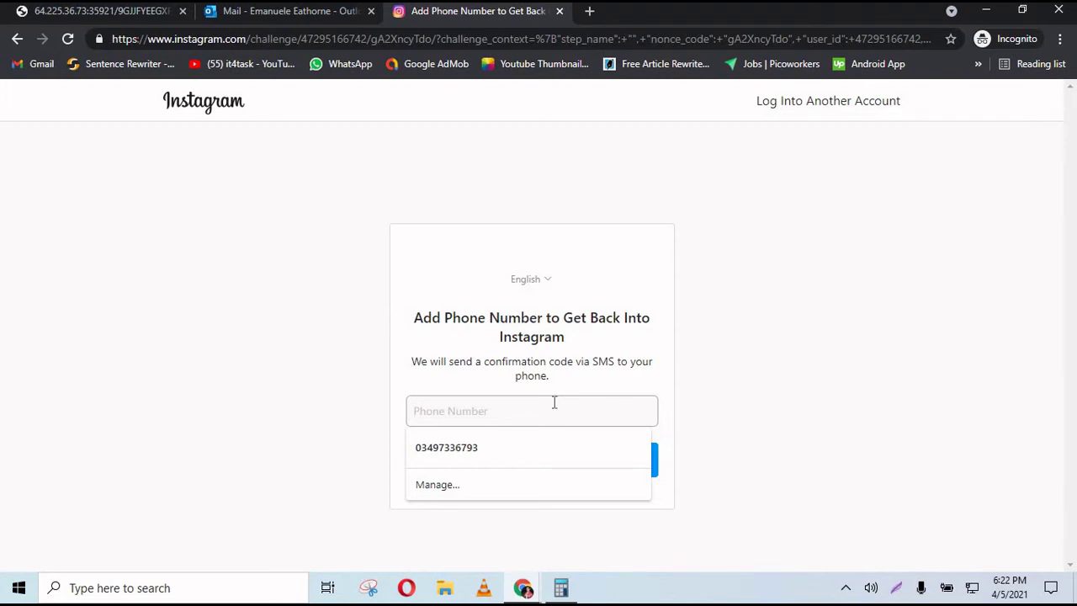
{"action": "left_click", "coordinate": [548, 451]}
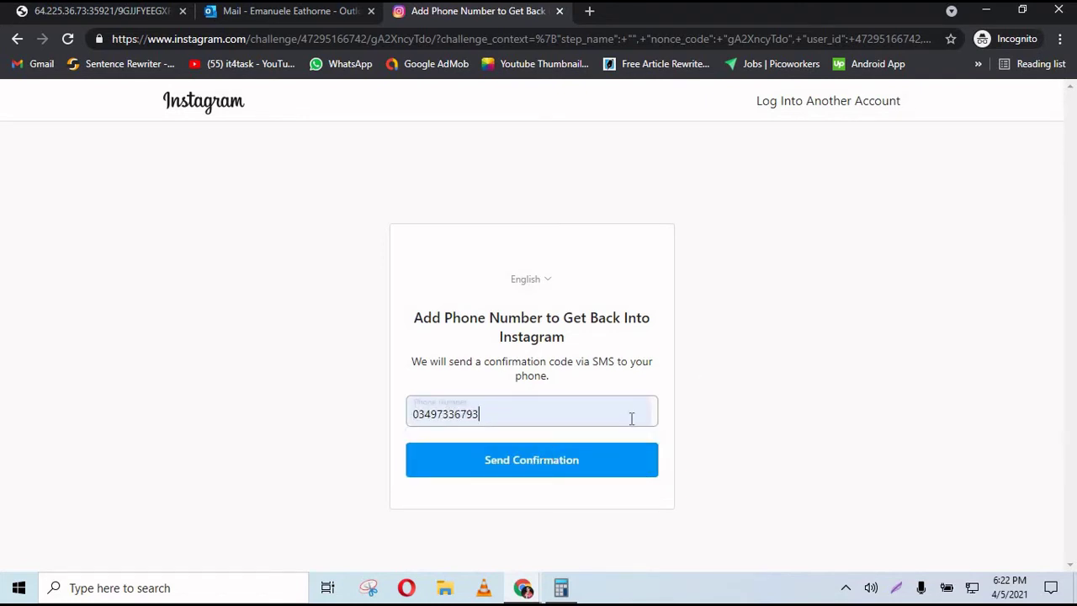
{"action": "left_click", "coordinate": [587, 469]}
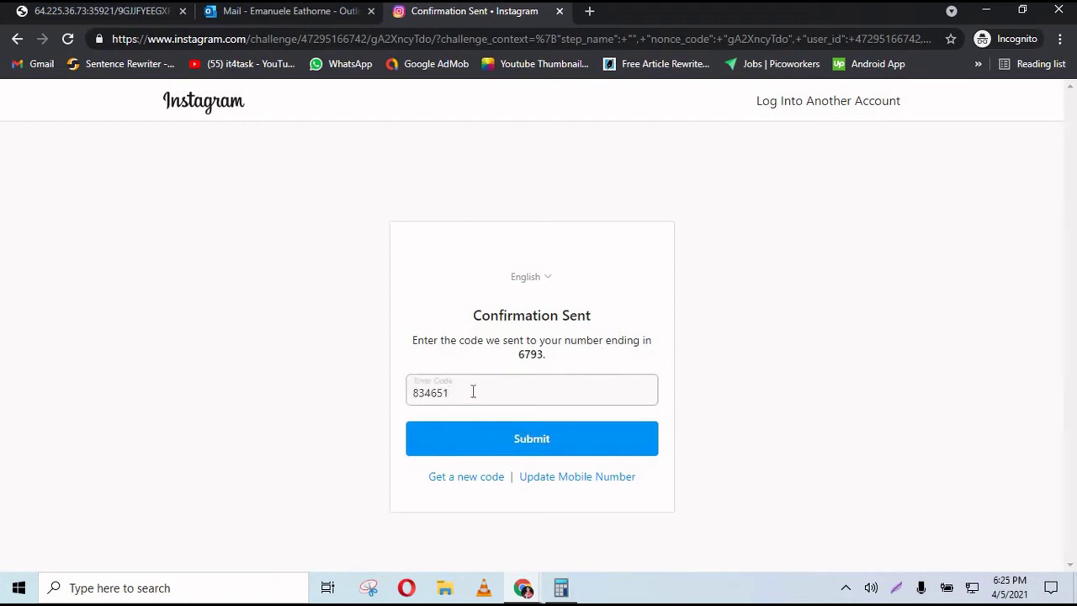
- Submit the SMS code, accept the updated terms, and dismiss the notifications prompt
{"action": "left_click", "coordinate": [539, 441]}
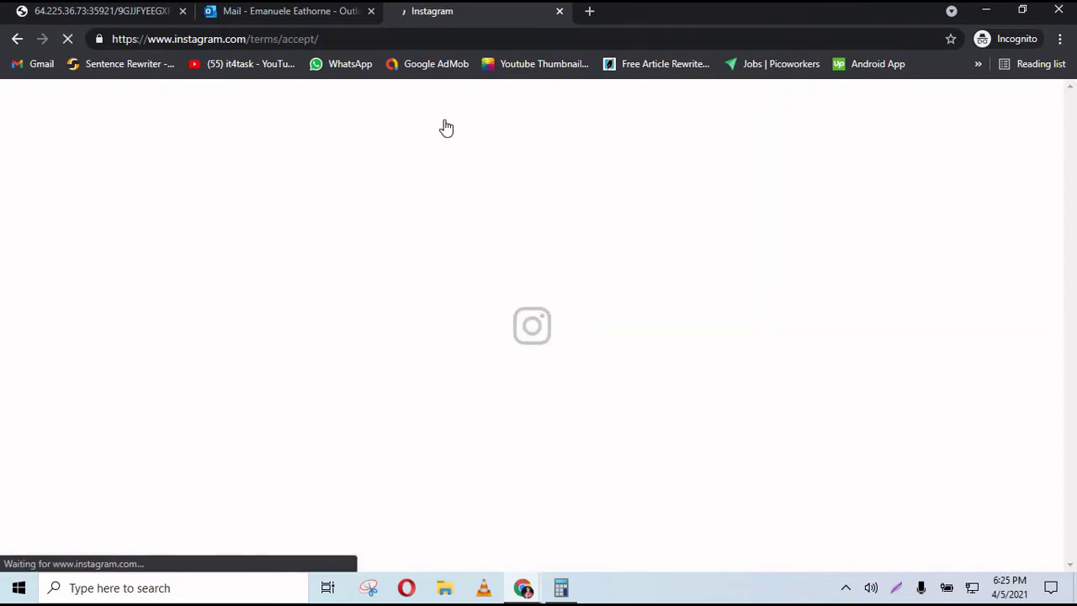
{"action": "left_click_drag", "start_coordinate": [1075, 184], "coordinate": [851, 471]}
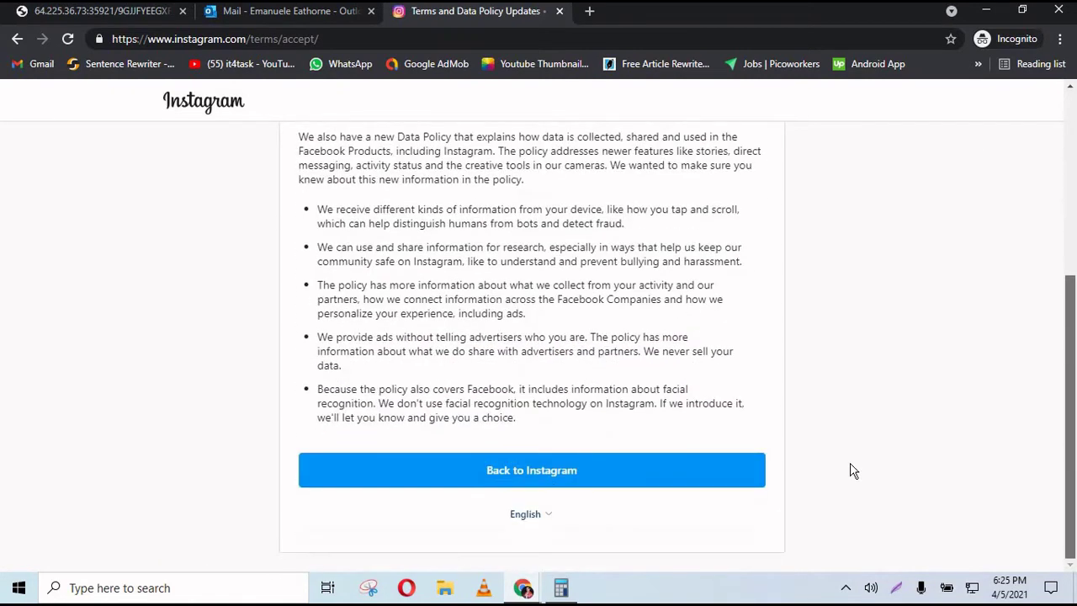
{"action": "left_click", "coordinate": [525, 476]}
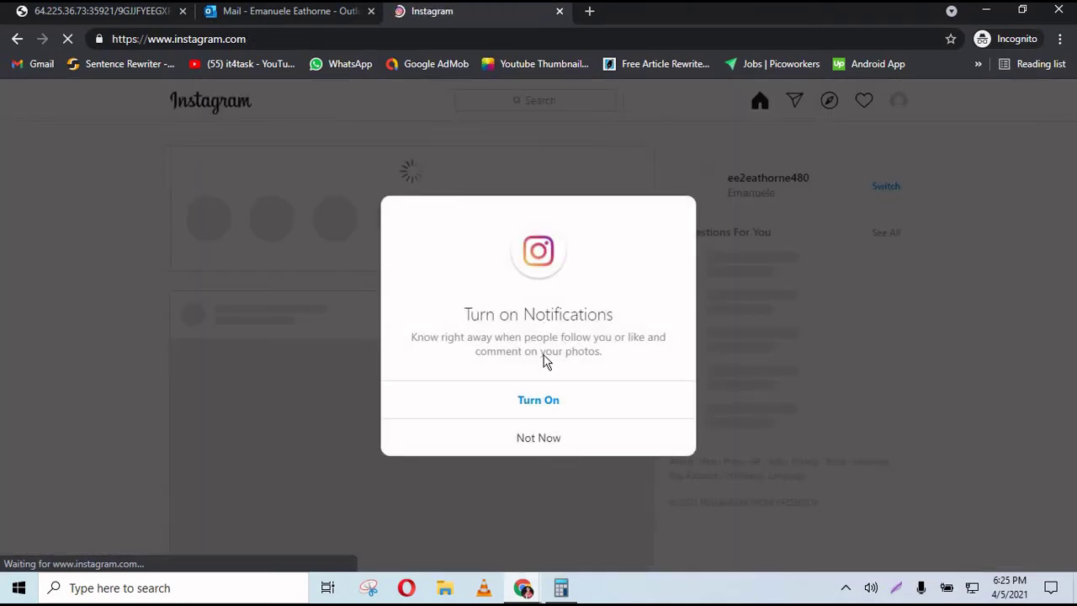
{"action": "left_click", "coordinate": [525, 400]}
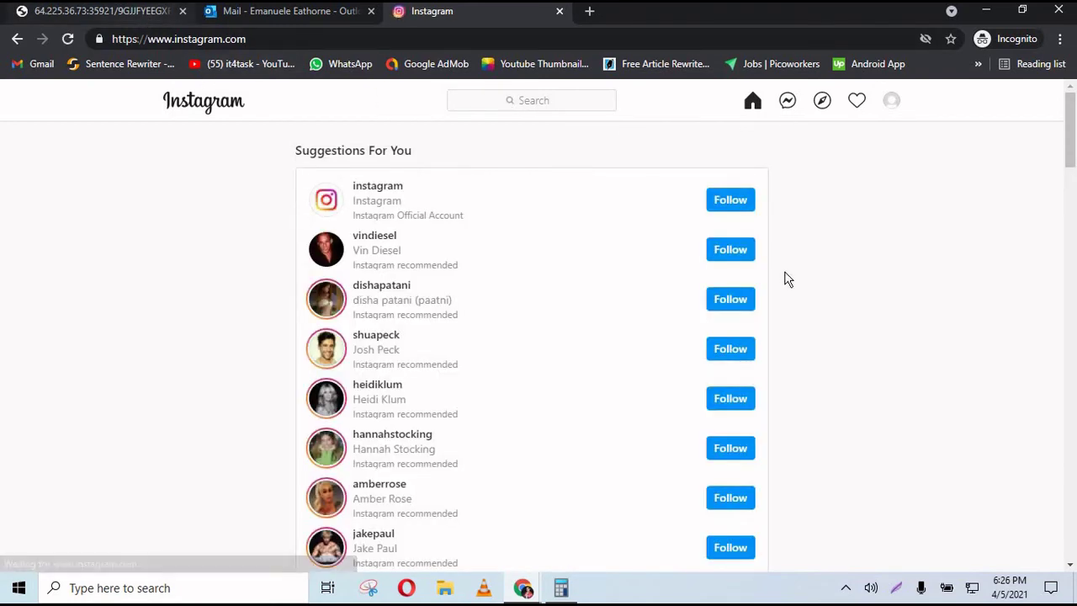
- Follow all eight suggested accounts, starting with the official instagram account
{"action": "left_click", "coordinate": [729, 200]}
{"action": "left_click", "coordinate": [739, 251]}
{"action": "left_click", "coordinate": [745, 300]}
{"action": "left_click", "coordinate": [747, 350]}
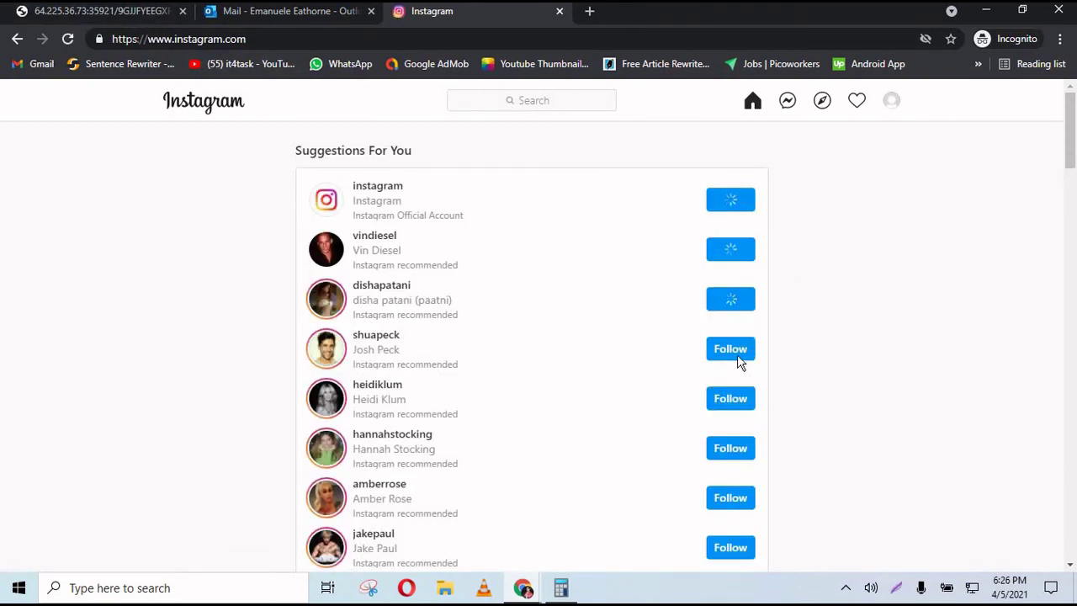
{"action": "left_click", "coordinate": [739, 400]}
{"action": "left_click", "coordinate": [741, 448]}
{"action": "left_click", "coordinate": [738, 498]}
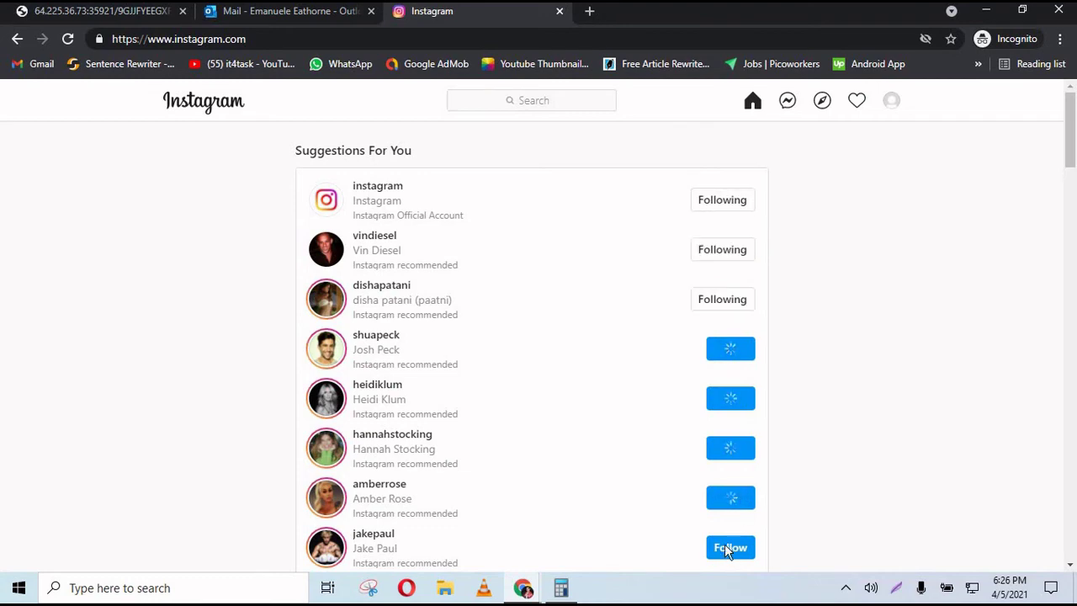
{"action": "left_click", "coordinate": [729, 547]}
{"action": "scroll", "coordinate": [729, 421], "scroll_direction": "down", "scroll_amount": 5}
{"action": "scroll", "coordinate": [531, 345], "scroll_direction": "up", "scroll_amount": 5}
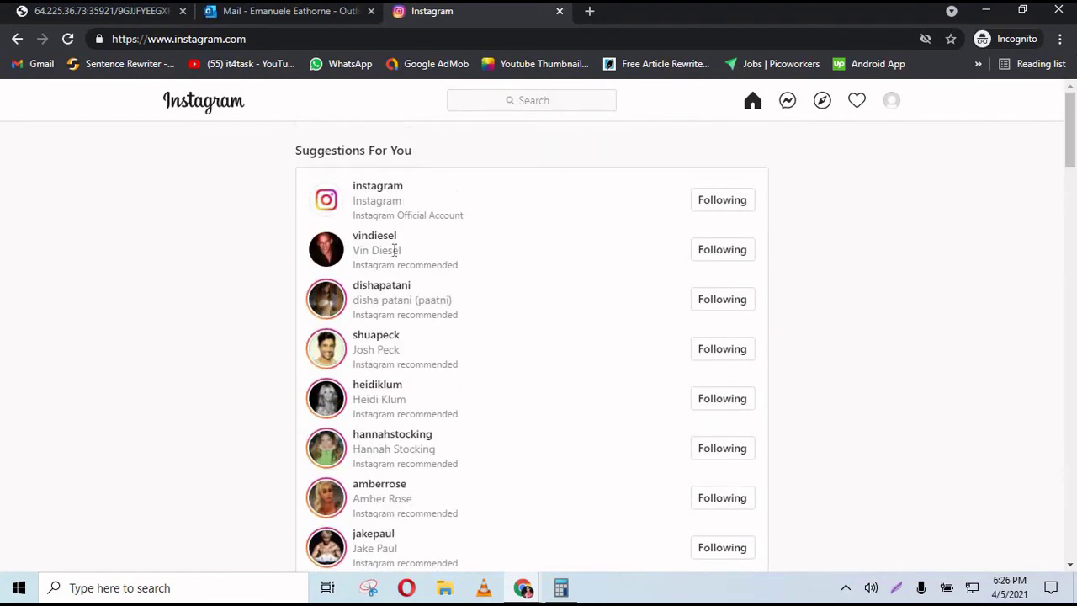
- Cross-check the task instructions, the Instagram feed and the Outlook mailbox
{"action": "left_click", "coordinate": [113, 12]}
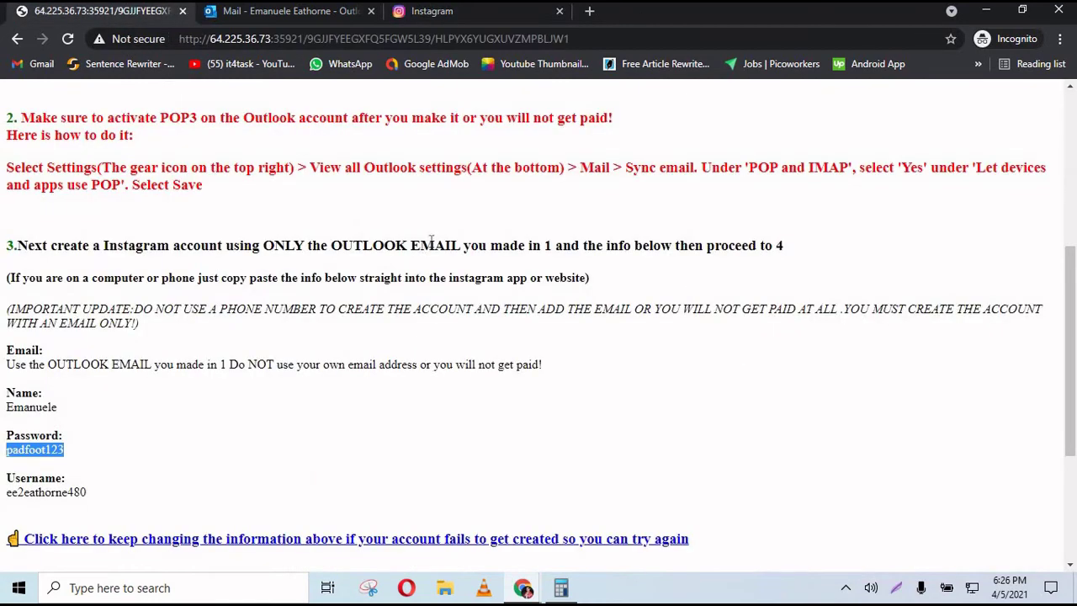
{"action": "left_click_drag", "start_coordinate": [1073, 367], "coordinate": [1076, 202]}
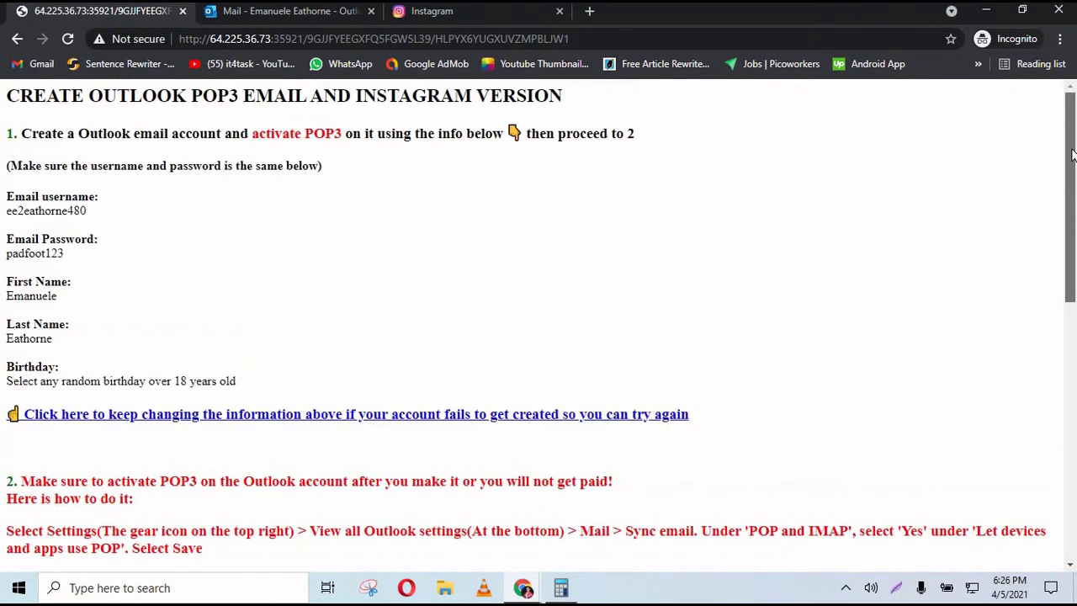
{"action": "left_click", "coordinate": [440, 19]}
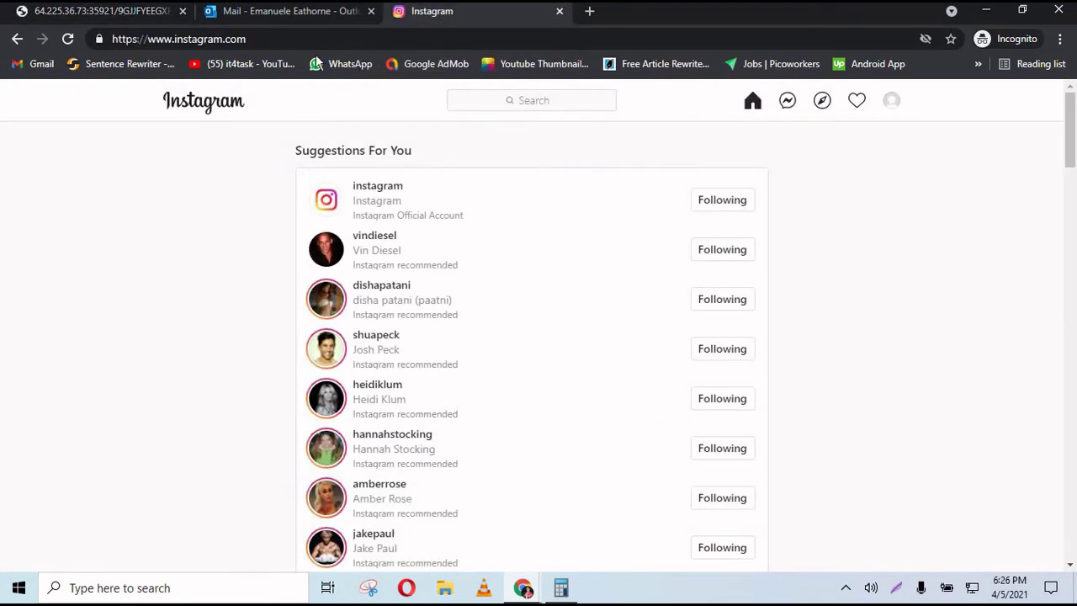
{"action": "left_click", "coordinate": [300, 19]}
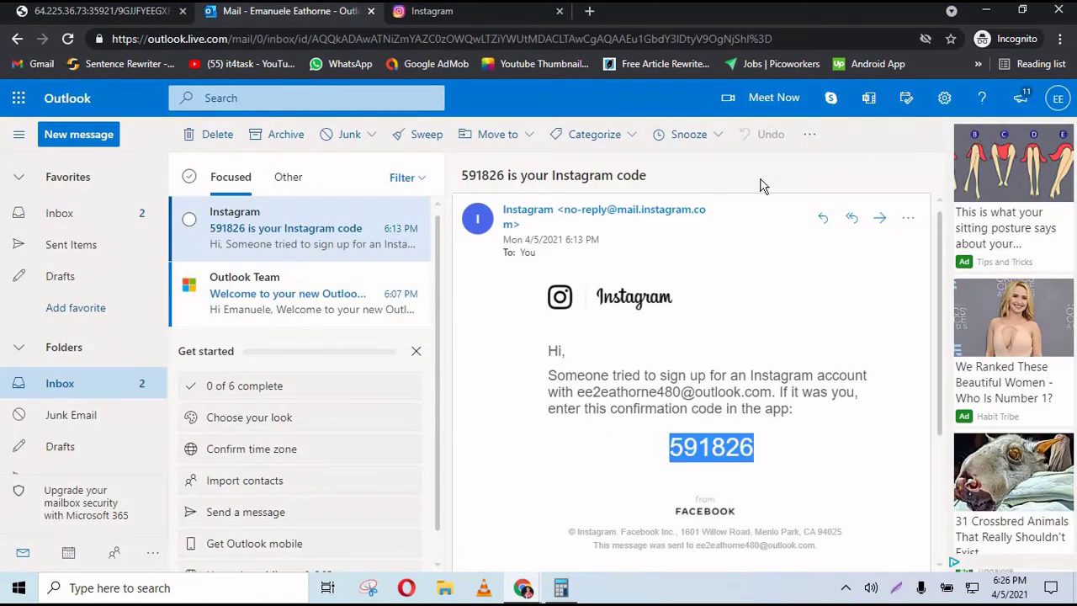
{"action": "left_click", "coordinate": [138, 13]}
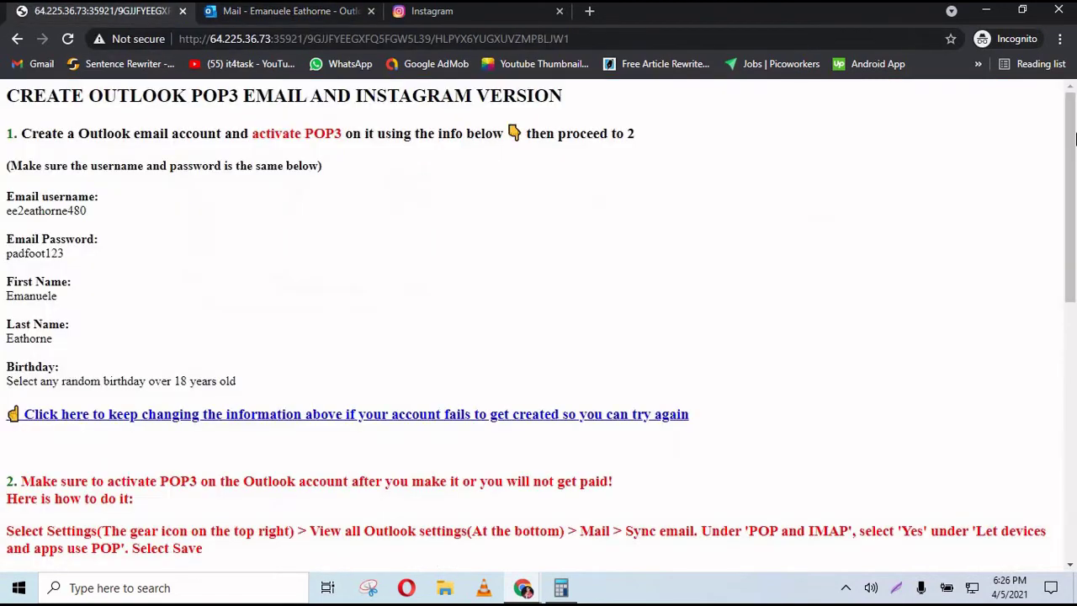
{"action": "scroll", "coordinate": [1073, 266], "scroll_direction": "down", "scroll_amount": 1}
{"action": "scroll", "coordinate": [1076, 362], "scroll_direction": "down", "scroll_amount": 4}
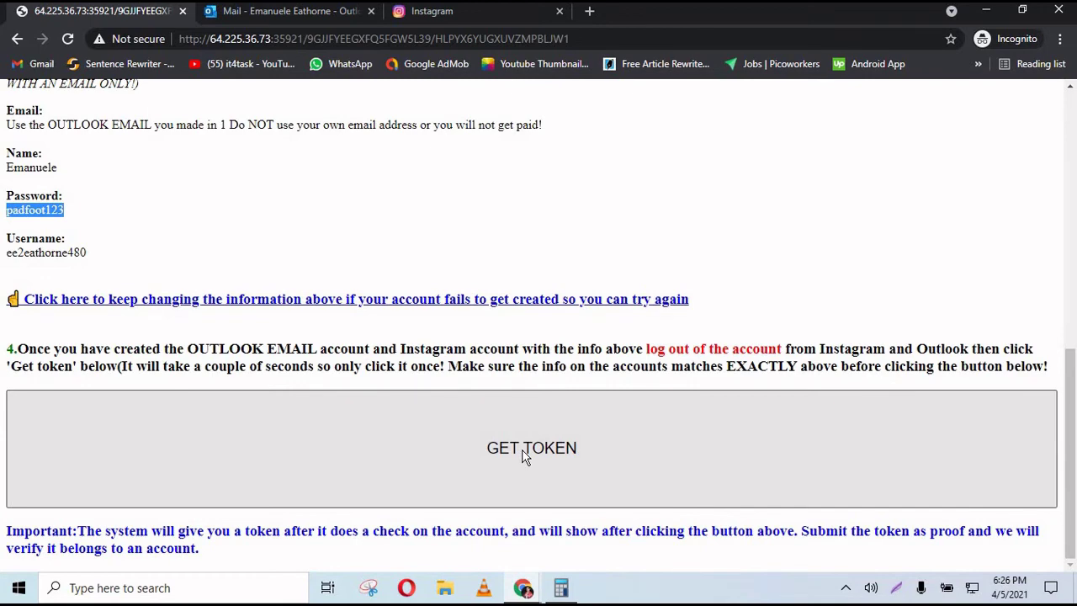
{"action": "left_click", "coordinate": [446, 12]}
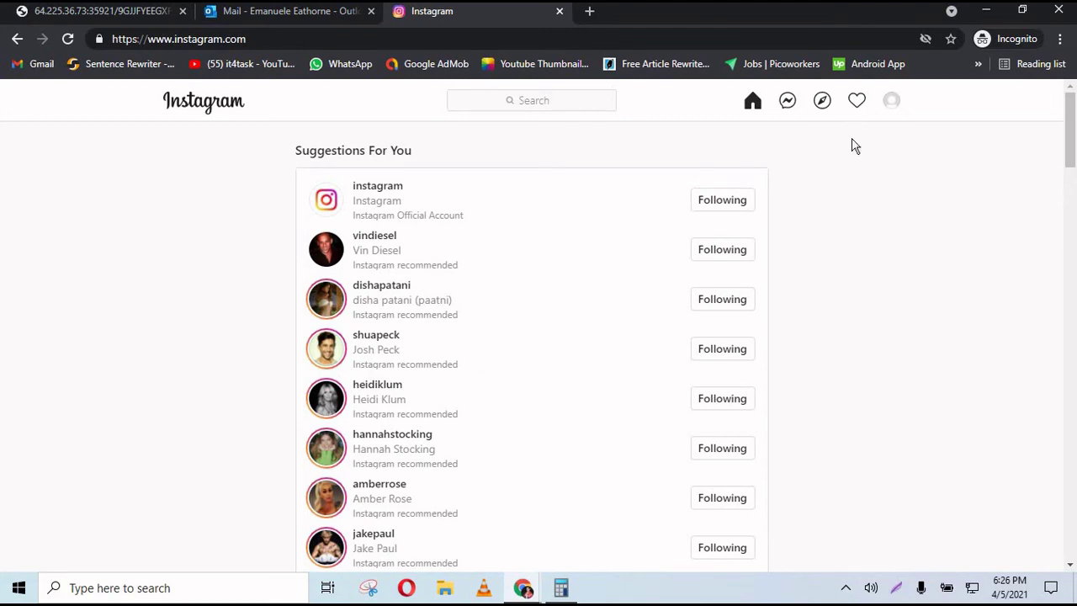
{"action": "scroll", "coordinate": [1065, 216], "scroll_direction": "down", "scroll_amount": 12}
{"action": "scroll", "coordinate": [1066, 253], "scroll_direction": "up", "scroll_amount": 10}
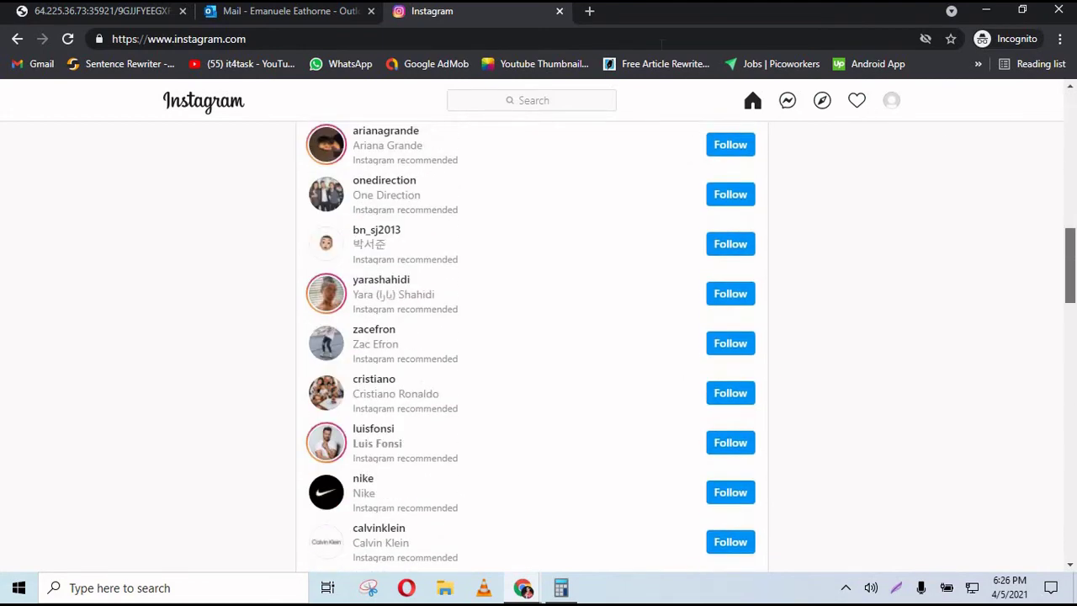
{"action": "left_click", "coordinate": [334, 23]}
{"action": "double_click", "coordinate": [711, 447]}
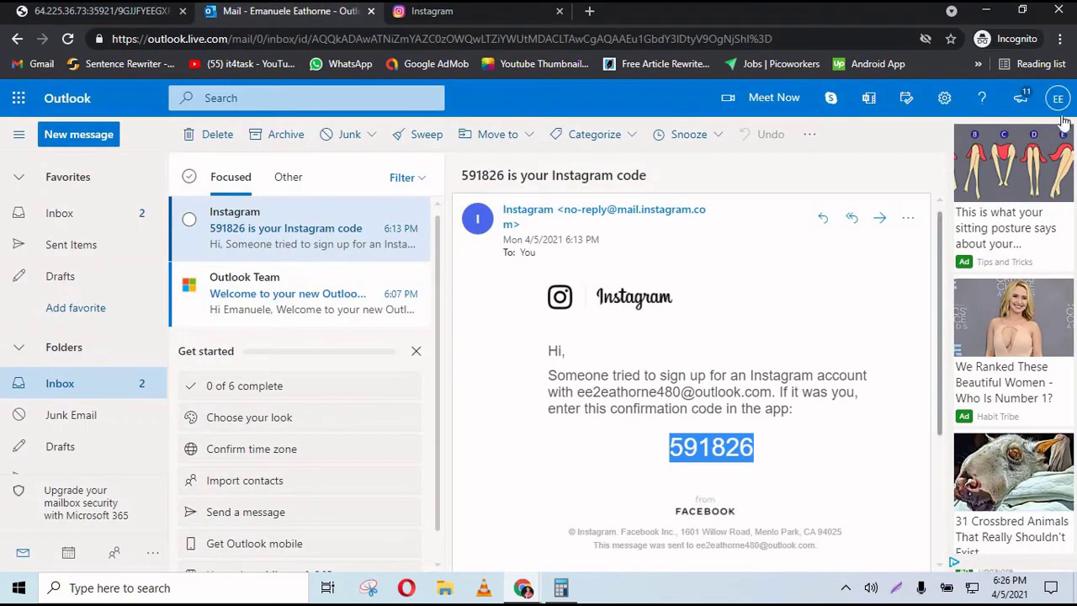
{"action": "left_click", "coordinate": [501, 20]}
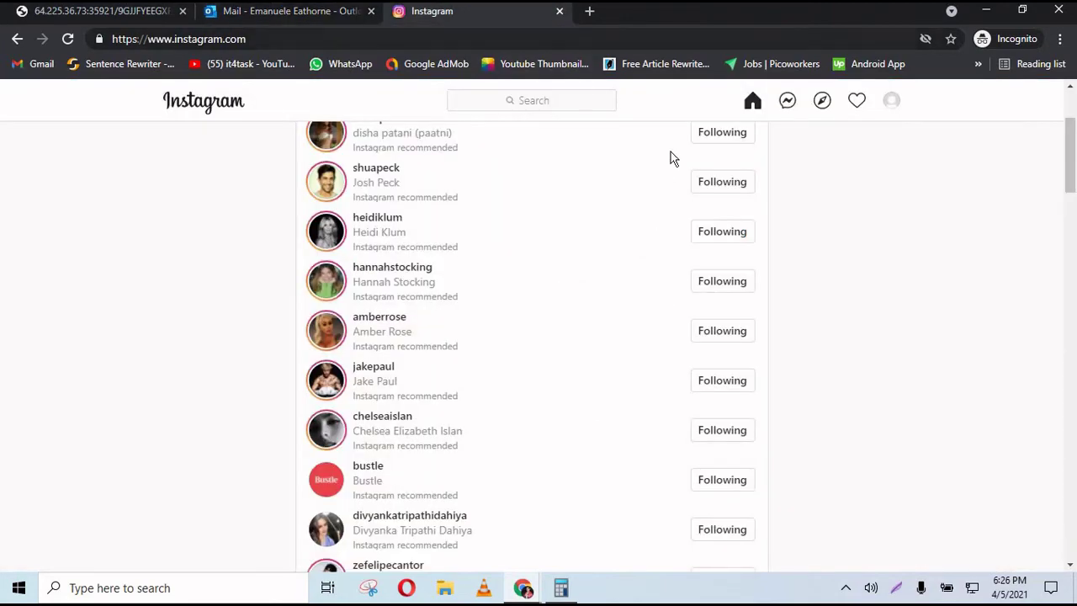
- Scroll the account details page down to step 4 and the GET TOKEN button
{"action": "left_click", "coordinate": [95, 13]}
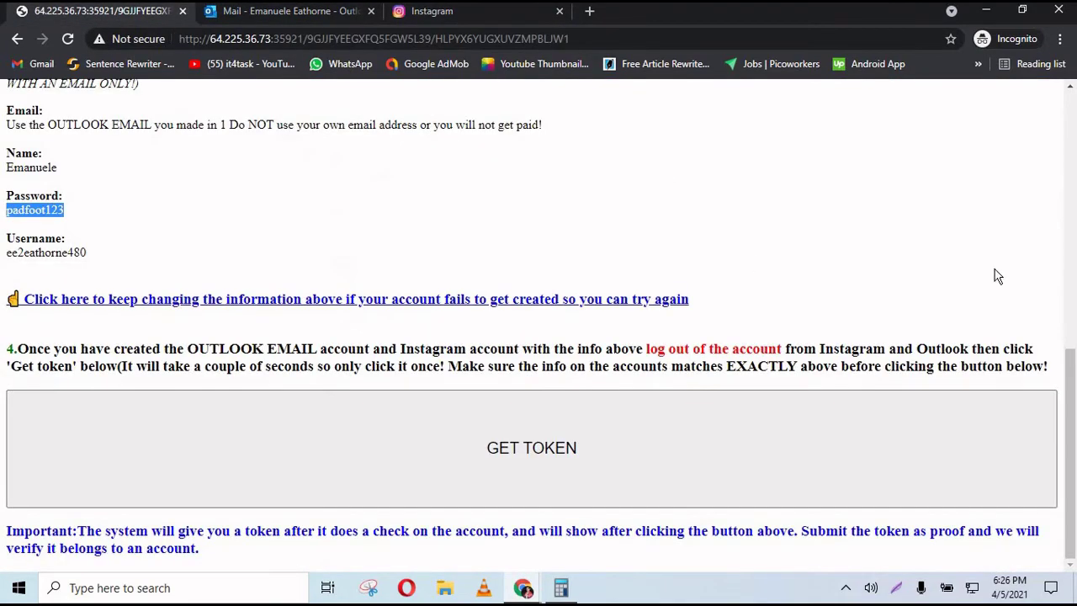
{"action": "left_click_drag", "start_coordinate": [1075, 413], "coordinate": [1074, 162]}
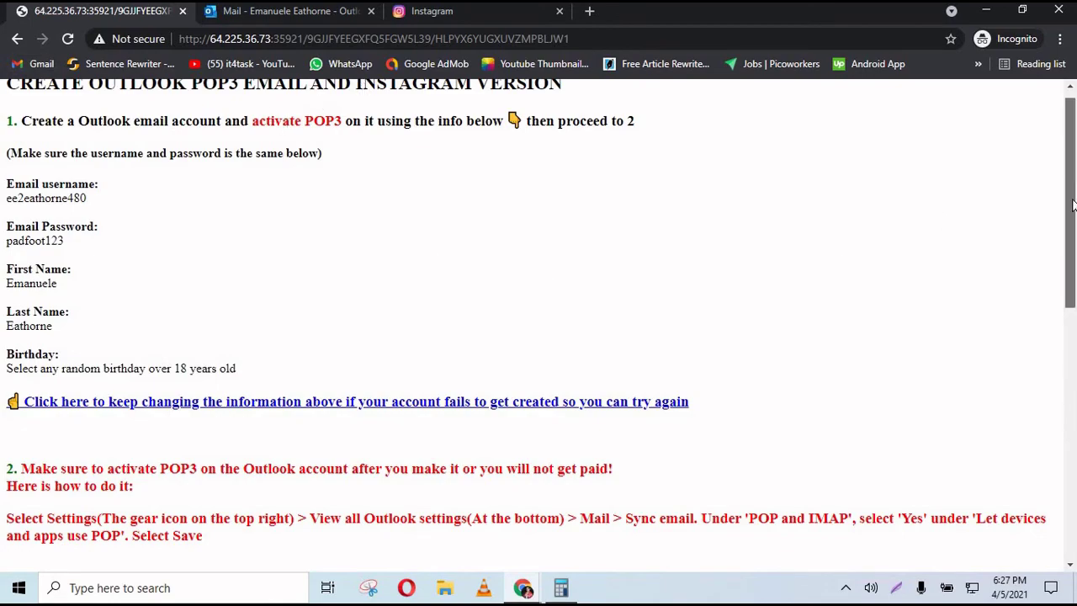
{"action": "scroll", "coordinate": [1075, 317], "scroll_direction": "down", "scroll_amount": 7}
{"action": "left_click_drag", "start_coordinate": [1075, 318], "coordinate": [1075, 446]}
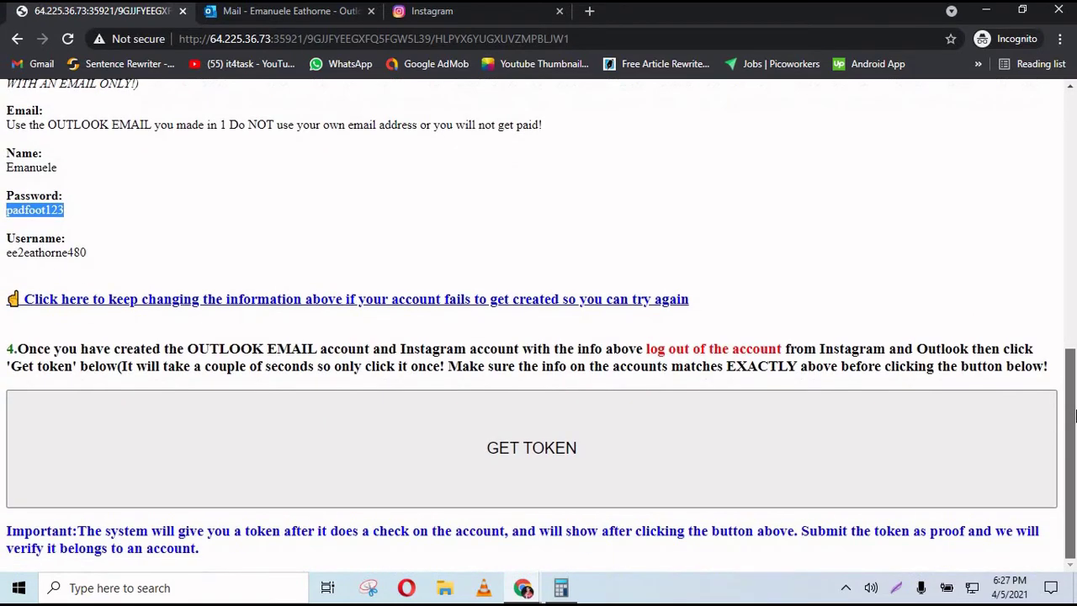
- Request the token with GET TOKEN and select the whole red token text
{"action": "left_click", "coordinate": [532, 474]}
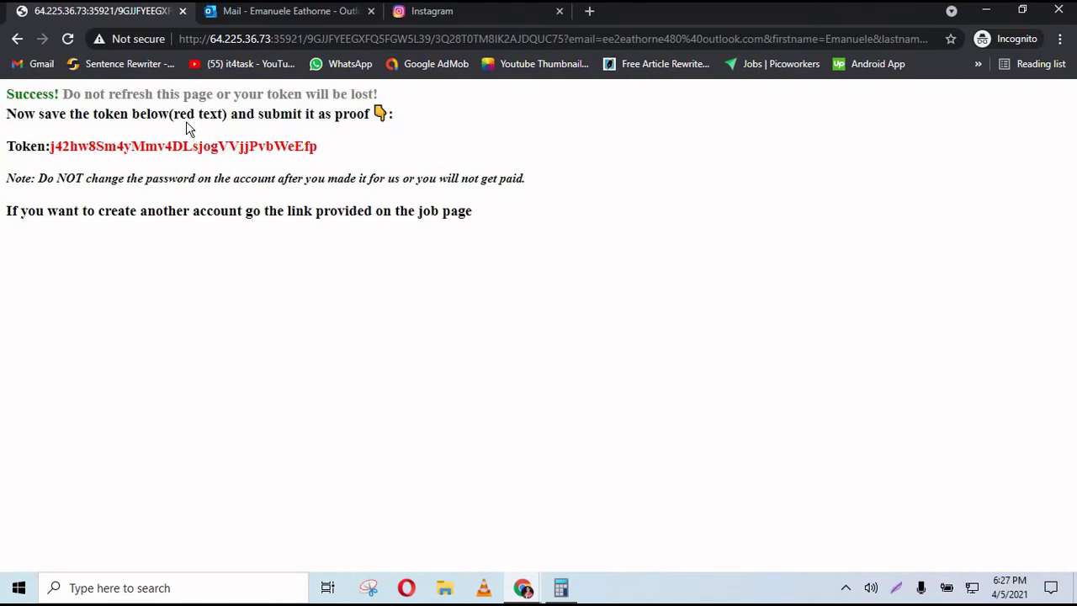
{"action": "left_click_drag", "start_coordinate": [319, 146], "coordinate": [52, 139]}
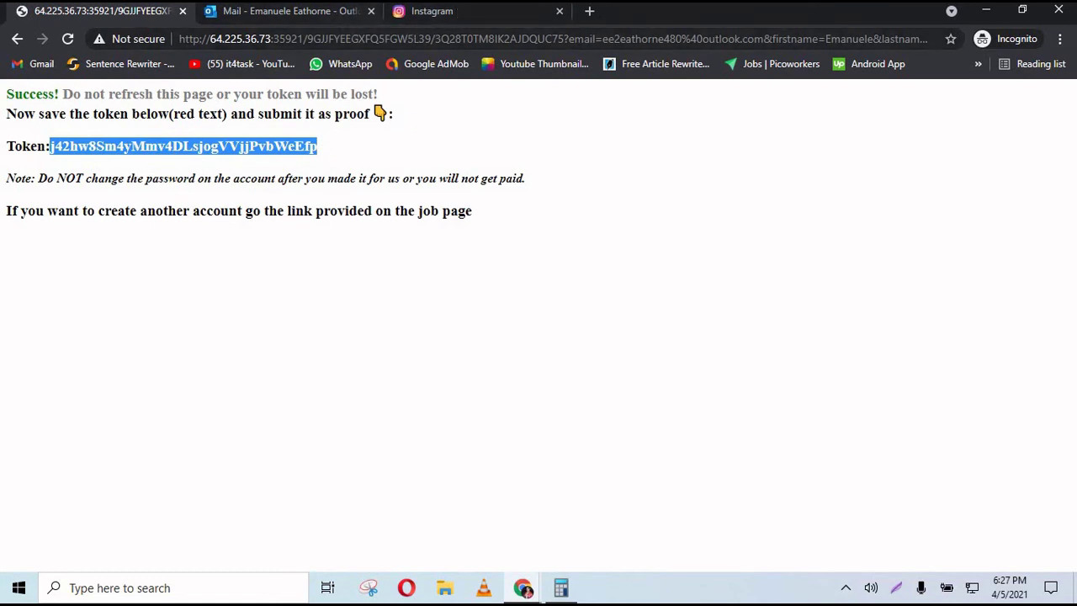
{"action": "left_click", "coordinate": [73, 145]}
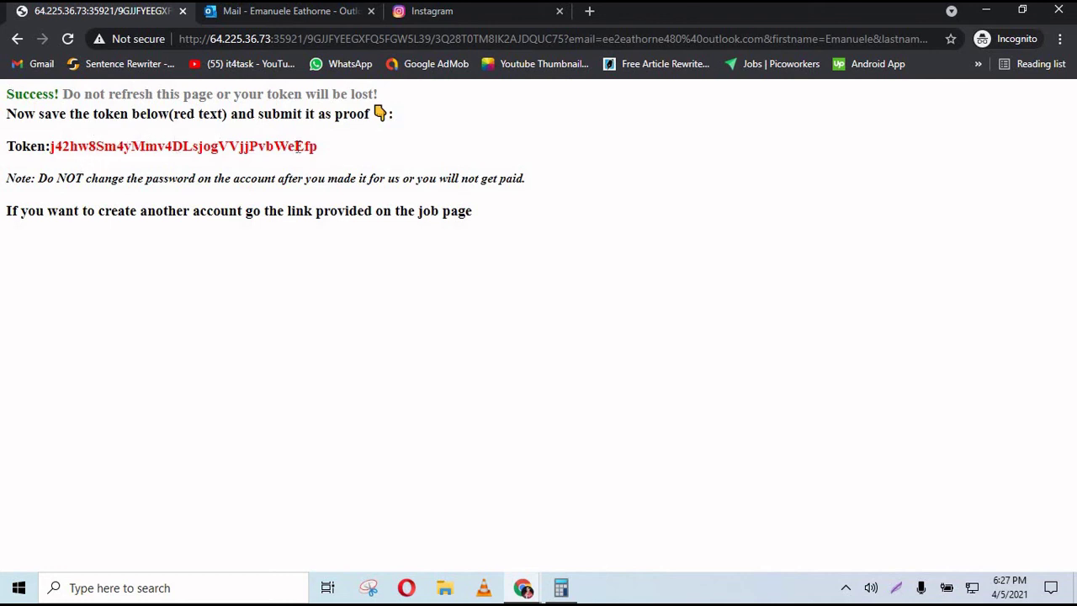
{"action": "left_click_drag", "start_coordinate": [321, 150], "coordinate": [84, 115]}
{"action": "left_click", "coordinate": [107, 135]}
{"action": "left_click_drag", "start_coordinate": [58, 152], "coordinate": [389, 157]}
{"action": "key", "text": "ctrl+c"}
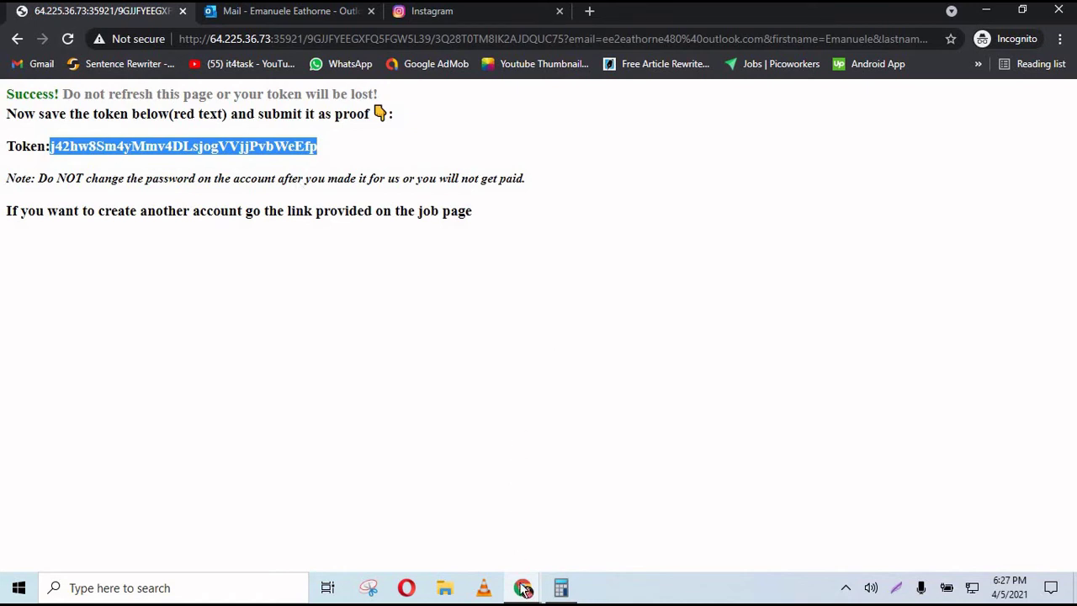
- Bring the Picoworkers task page forward and scroll past step 8 to the proof box
{"action": "mouse_move", "coordinate": [522, 588]}
{"action": "left_click", "coordinate": [473, 505]}
{"action": "left_click", "coordinate": [1076, 316]}
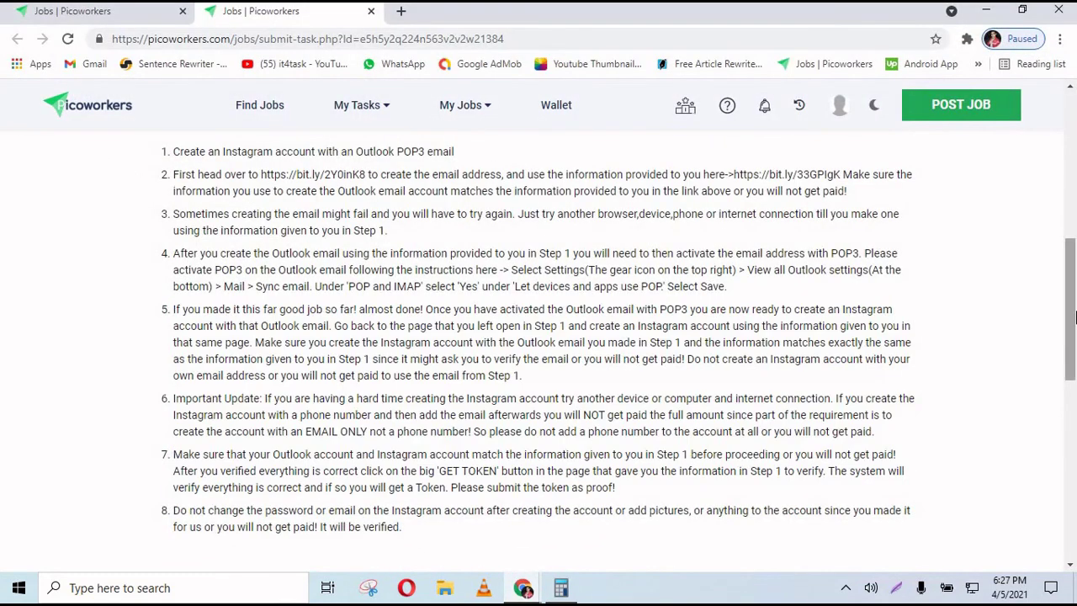
{"action": "scroll", "coordinate": [1068, 335], "scroll_direction": "down", "scroll_amount": 3}
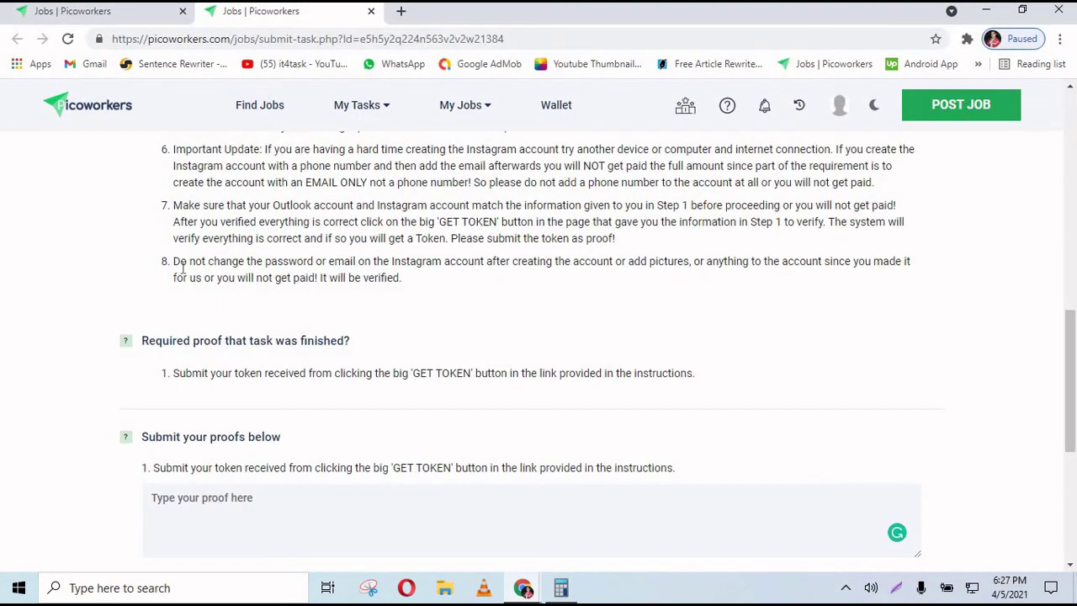
{"action": "left_click_drag", "start_coordinate": [189, 266], "coordinate": [404, 283]}
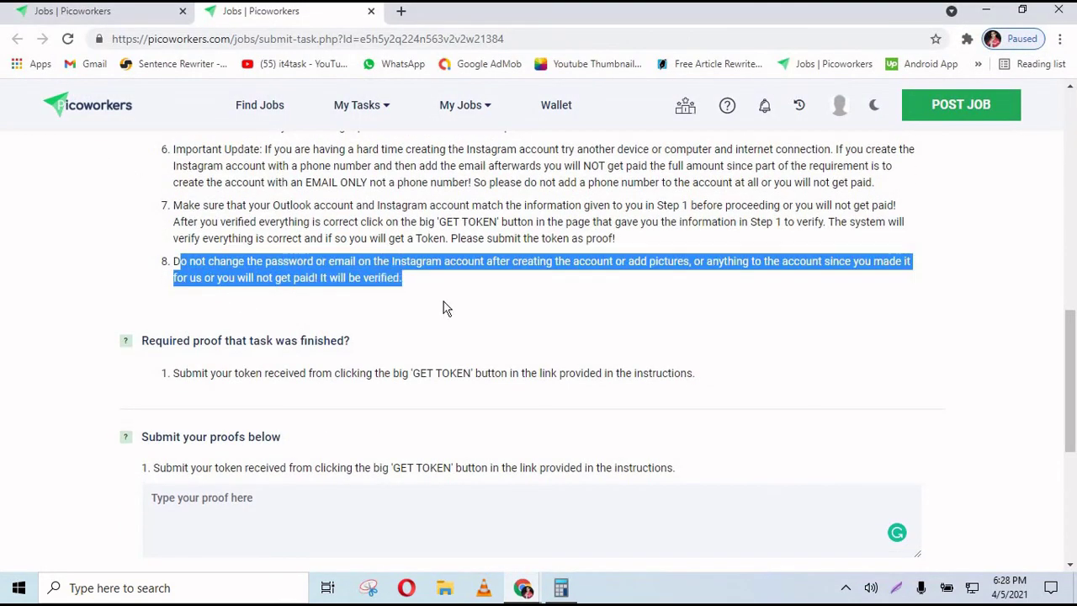
{"action": "left_click", "coordinate": [443, 308]}
{"action": "scroll", "coordinate": [318, 374], "scroll_direction": "down", "scroll_amount": 2}
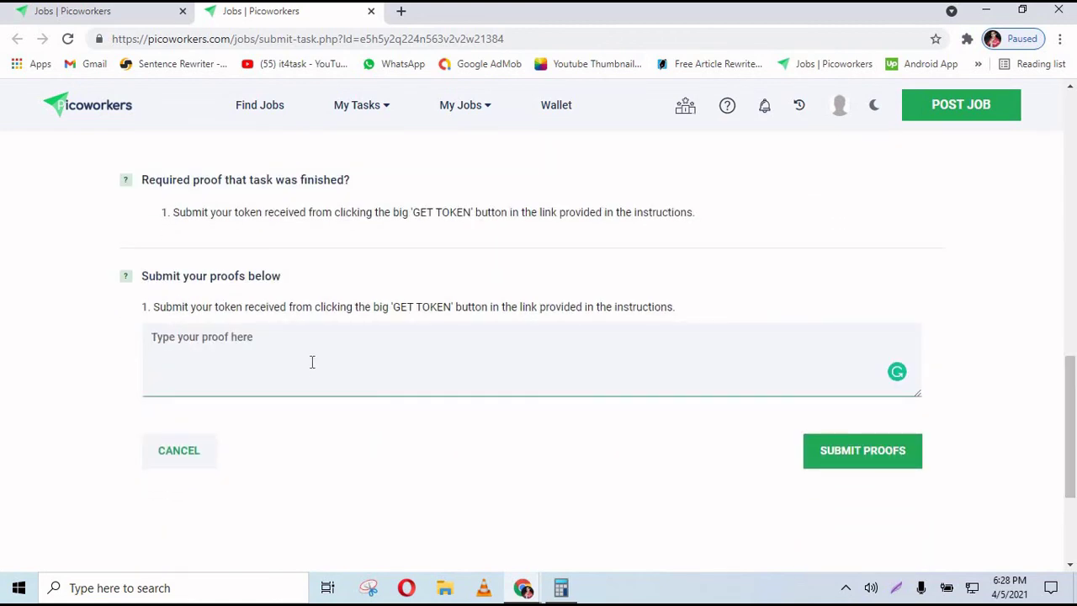
- Paste the proof token into the proof box, check it, and submit the proofs
{"action": "key", "text": "ctrl+v"}
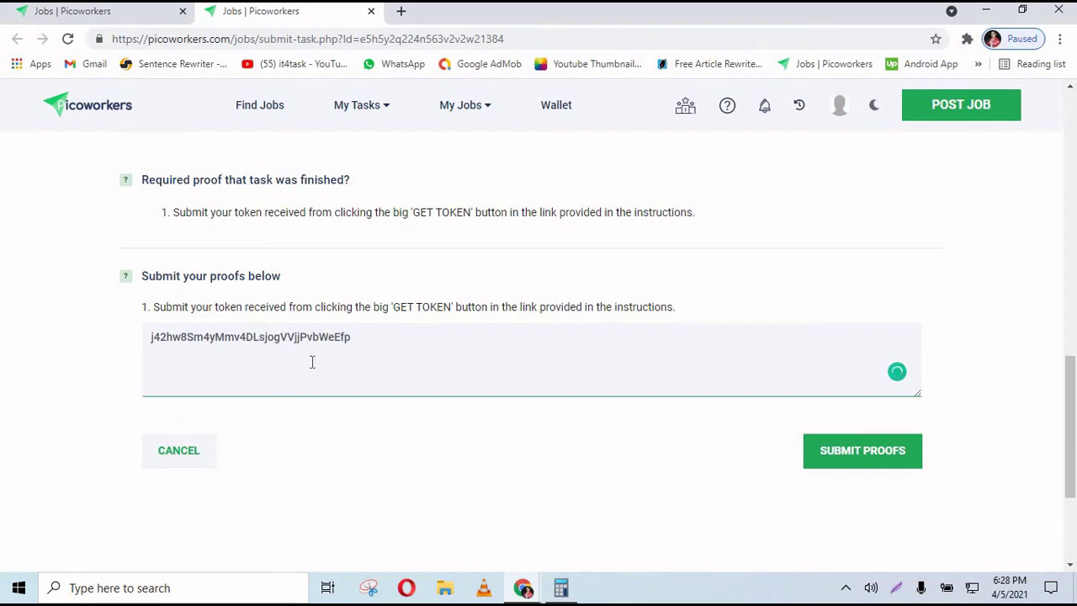
{"action": "left_click_drag", "start_coordinate": [314, 353], "coordinate": [140, 344]}
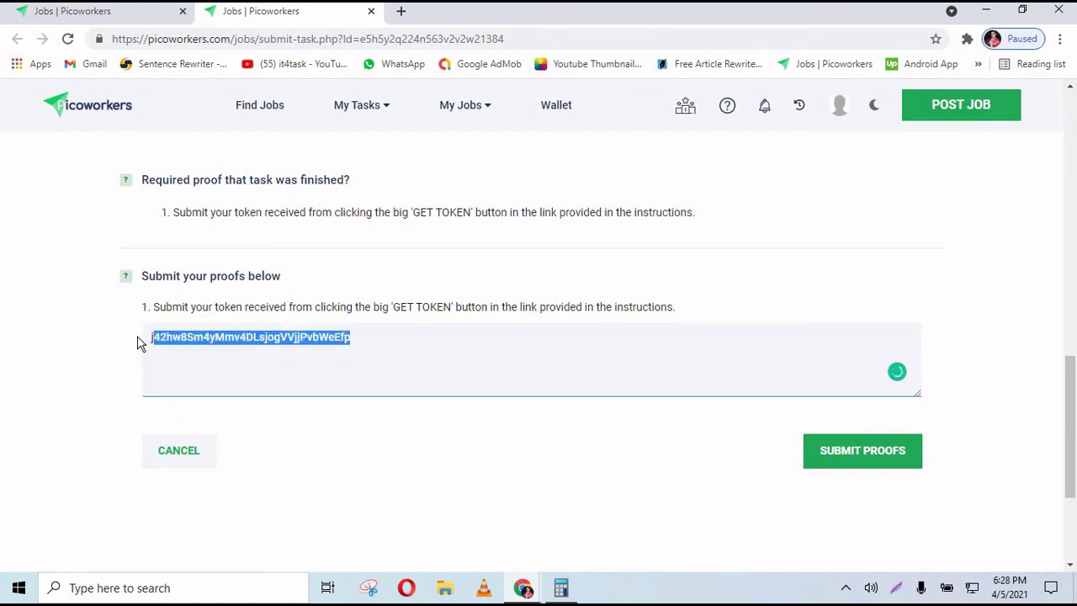
{"action": "left_click", "coordinate": [200, 360]}
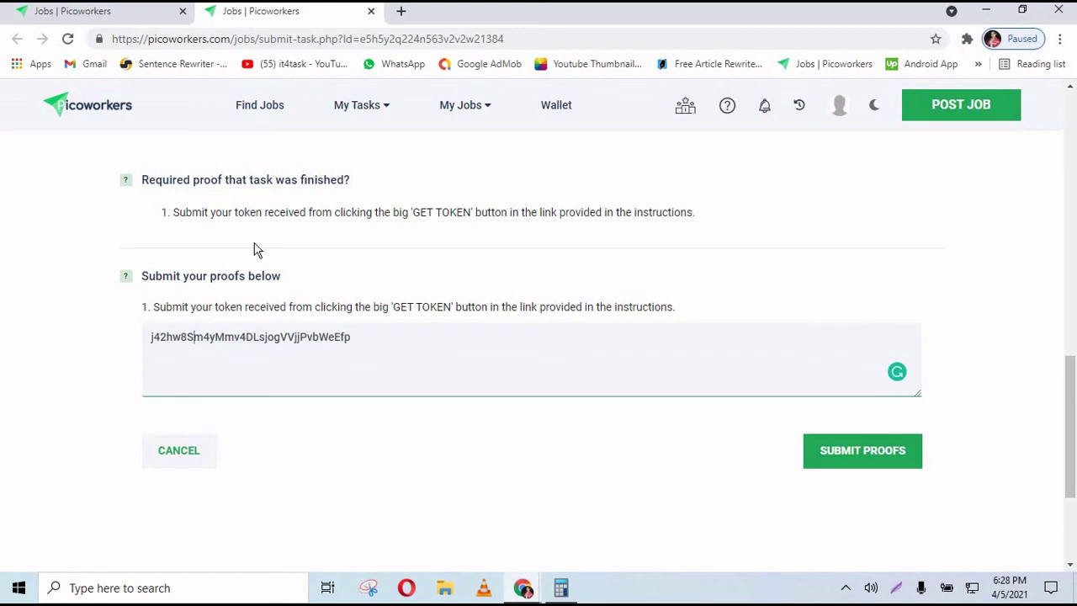
{"action": "scroll", "coordinate": [1062, 396], "scroll_direction": "up", "scroll_amount": 5}
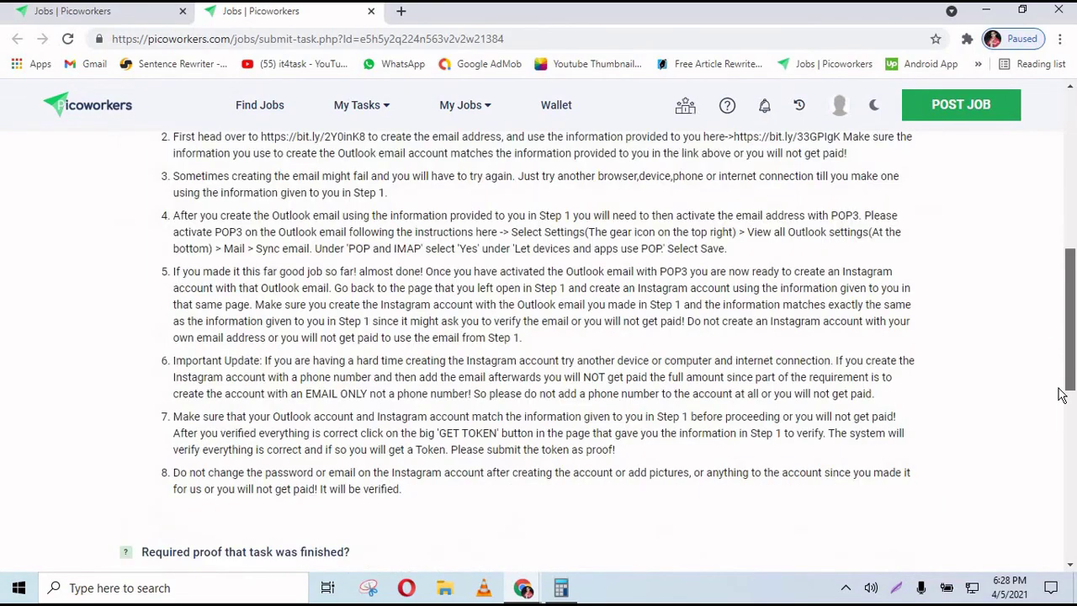
{"action": "scroll", "coordinate": [1062, 396], "scroll_direction": "down", "scroll_amount": 5}
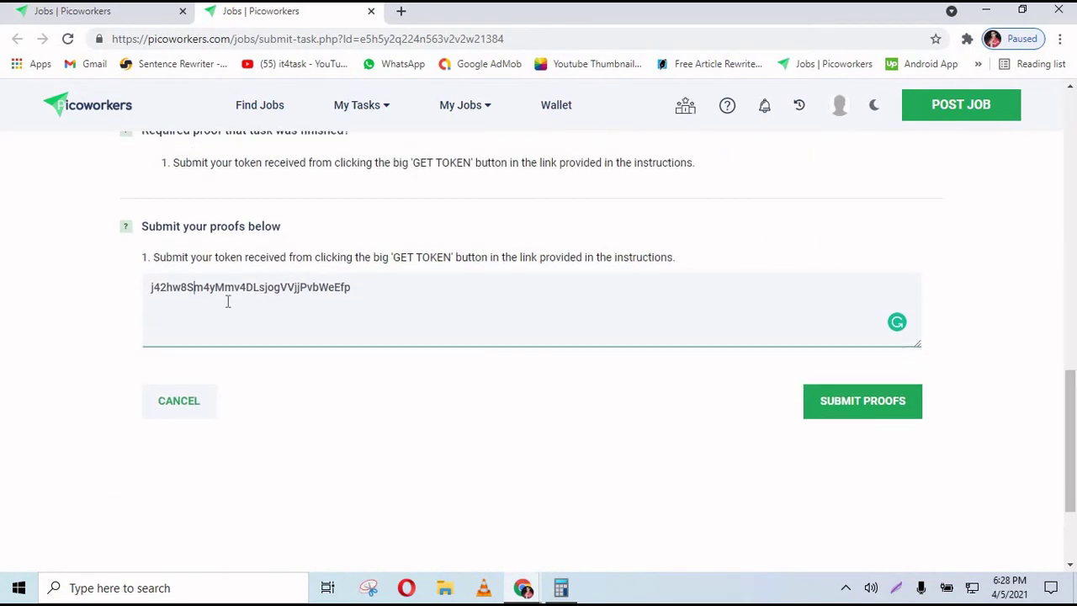
{"action": "left_click", "coordinate": [827, 404]}
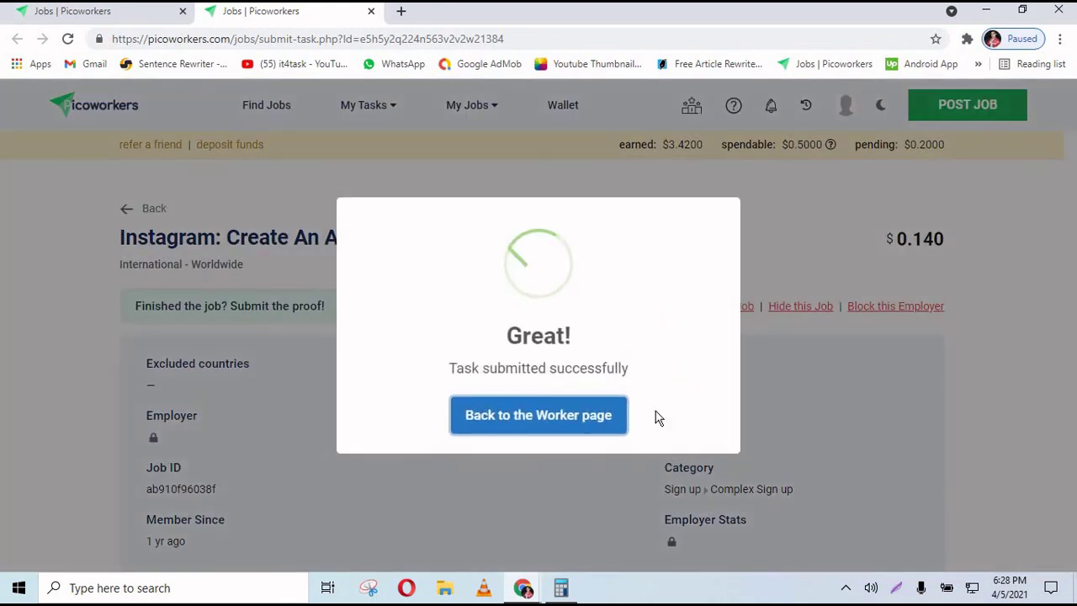
- Leave the submission confirmation for the Instagram job search results tab
{"action": "left_click_drag", "start_coordinate": [581, 376], "coordinate": [477, 370]}
{"action": "left_click", "coordinate": [580, 417]}
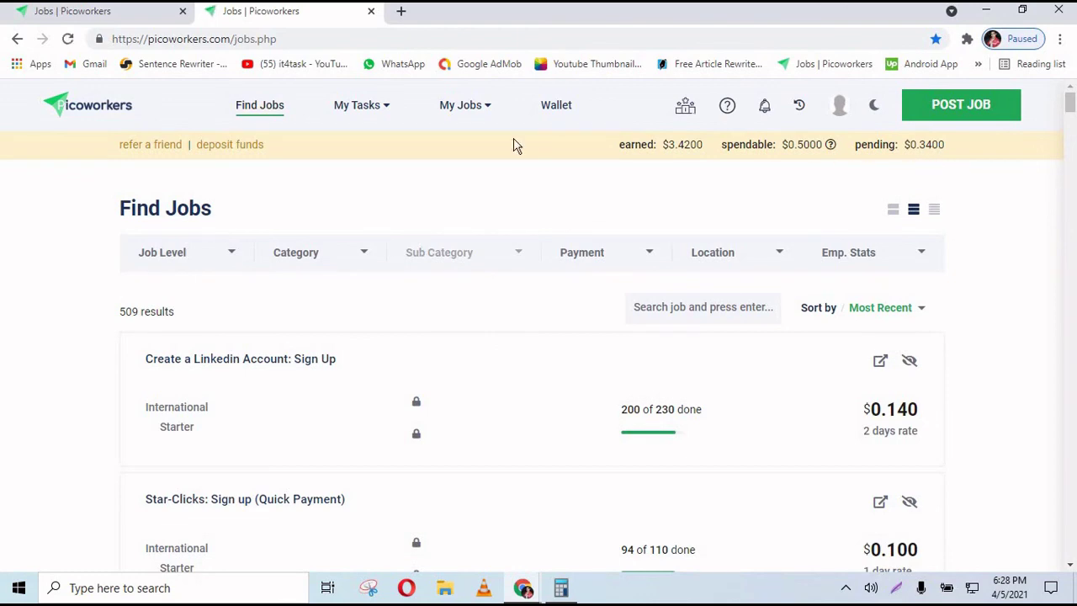
{"action": "left_click", "coordinate": [103, 14]}
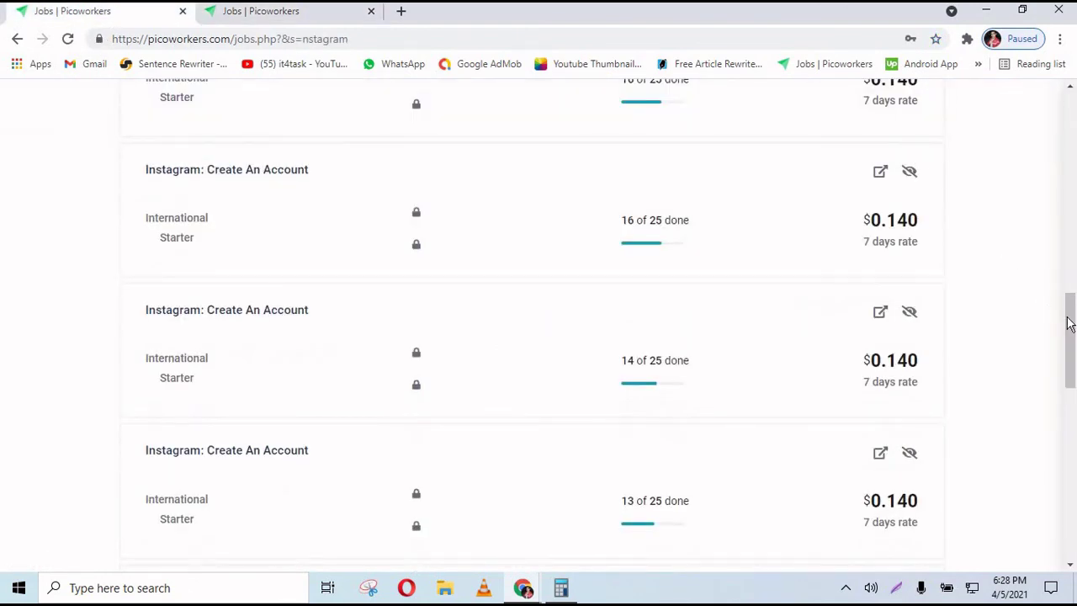
- Scroll through the 564 Instagram results, including more $0.140 Create An Account jobs
{"action": "scroll", "coordinate": [1069, 324], "scroll_direction": "down", "scroll_amount": 3}
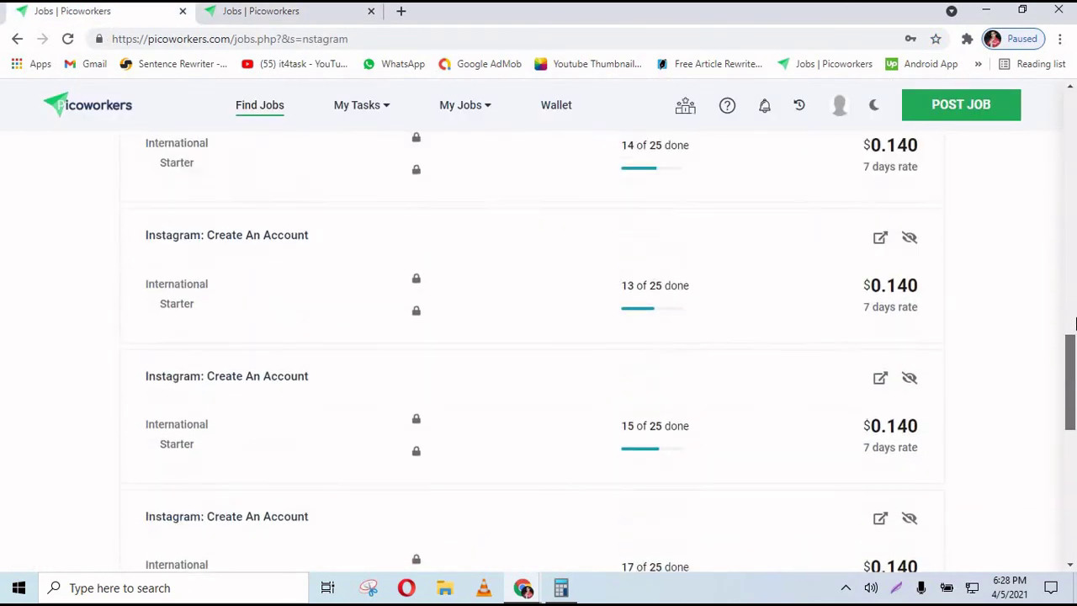
{"action": "scroll", "coordinate": [1076, 329], "scroll_direction": "down", "scroll_amount": 2}
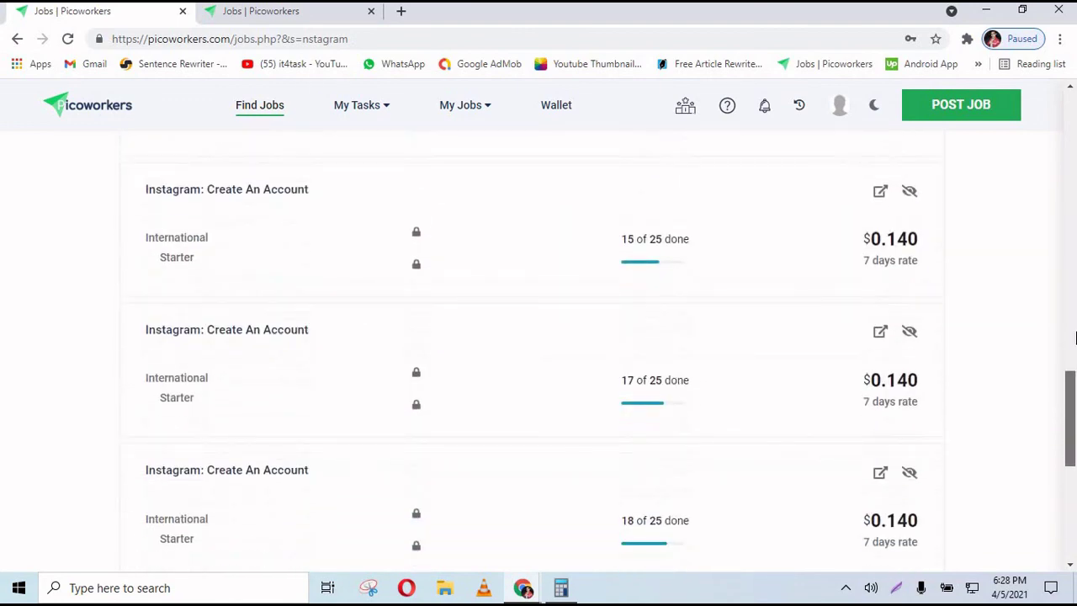
{"action": "left_click_drag", "start_coordinate": [1076, 337], "coordinate": [1076, 290]}
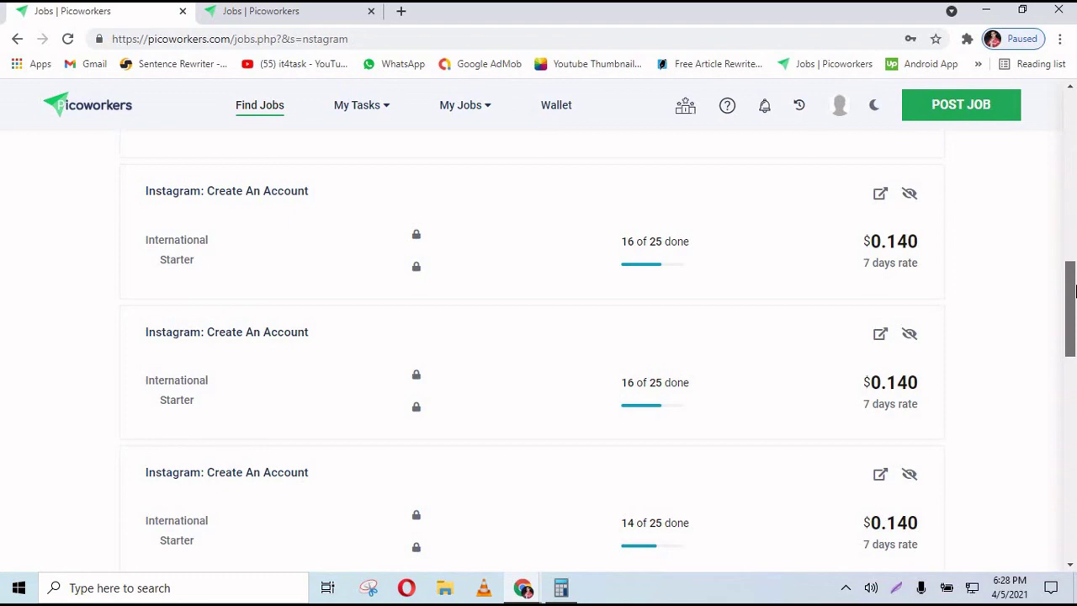
{"action": "left_click_drag", "start_coordinate": [1076, 290], "coordinate": [1074, 118]}
{"action": "scroll", "coordinate": [473, 353], "scroll_direction": "down", "scroll_amount": 4}
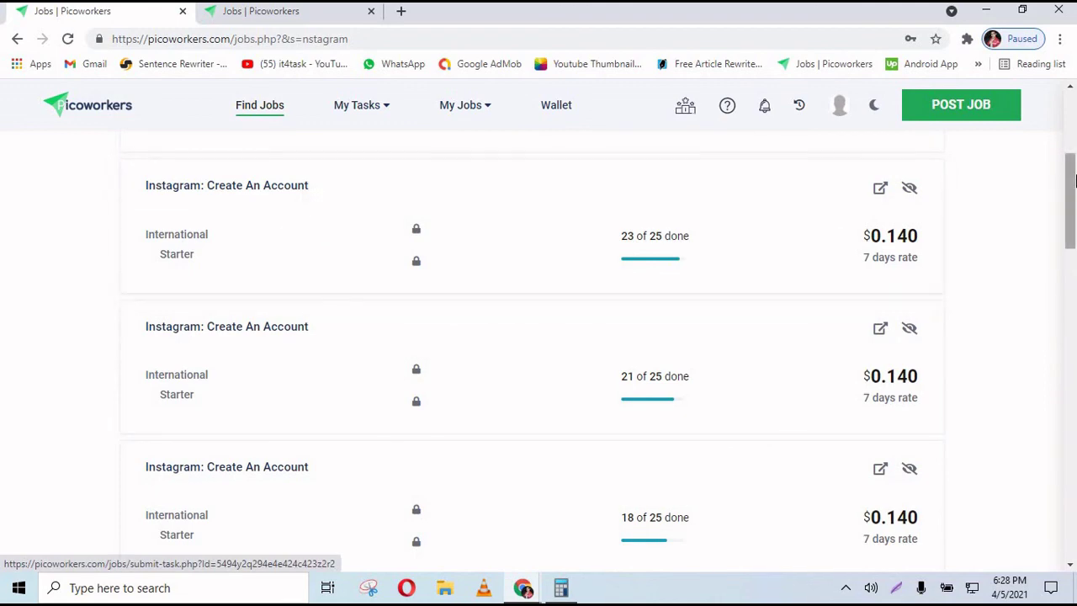
{"action": "left_click_drag", "start_coordinate": [1074, 210], "coordinate": [1072, 126]}
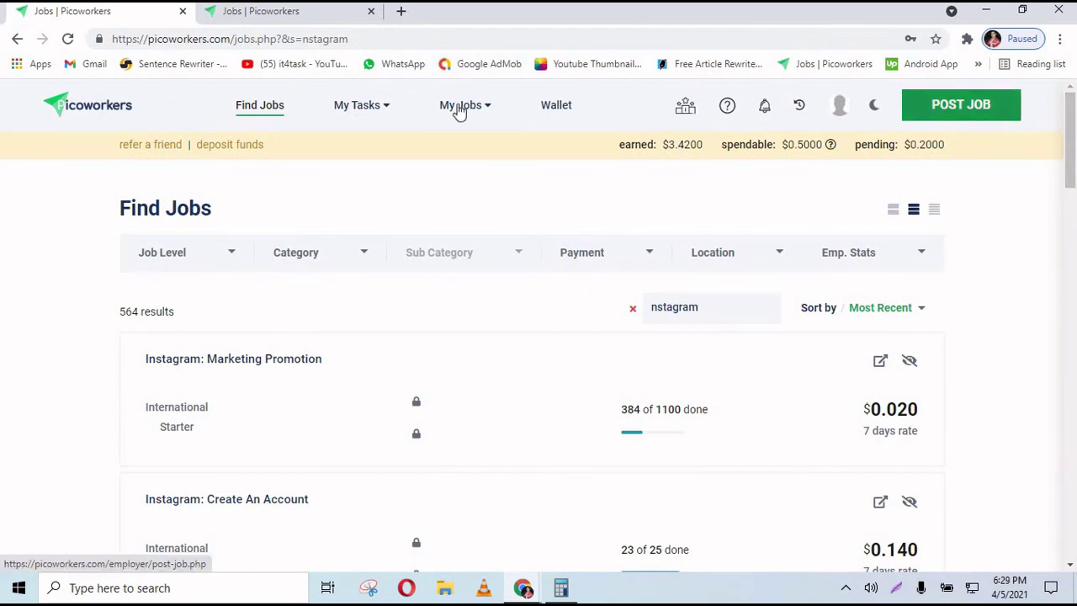
{"action": "left_click_drag", "start_coordinate": [1071, 149], "coordinate": [1074, 252]}
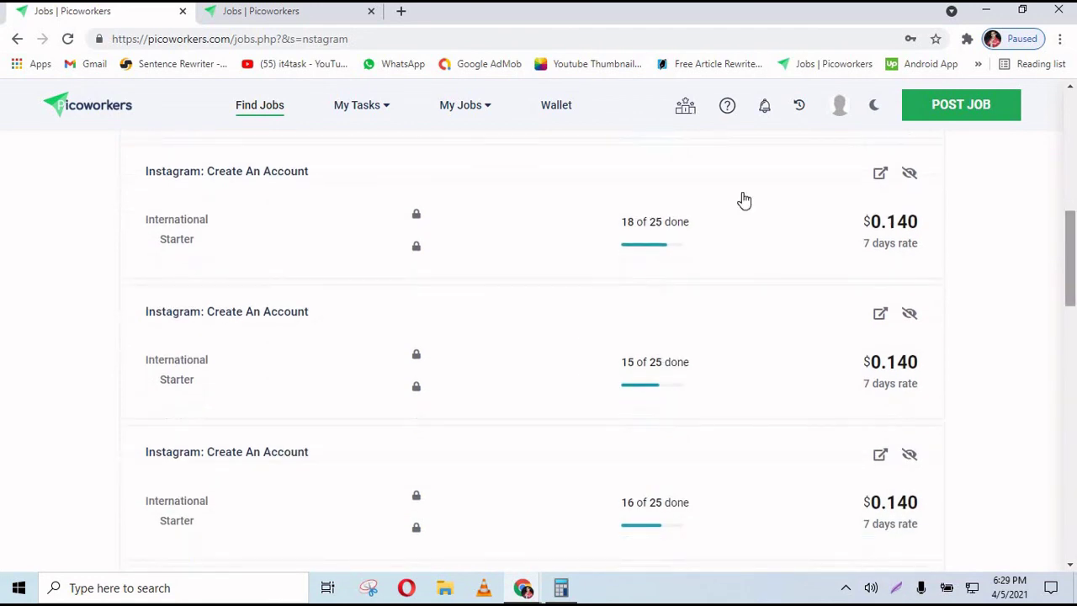
{"action": "left_click_drag", "start_coordinate": [1074, 204], "coordinate": [1074, 163]}
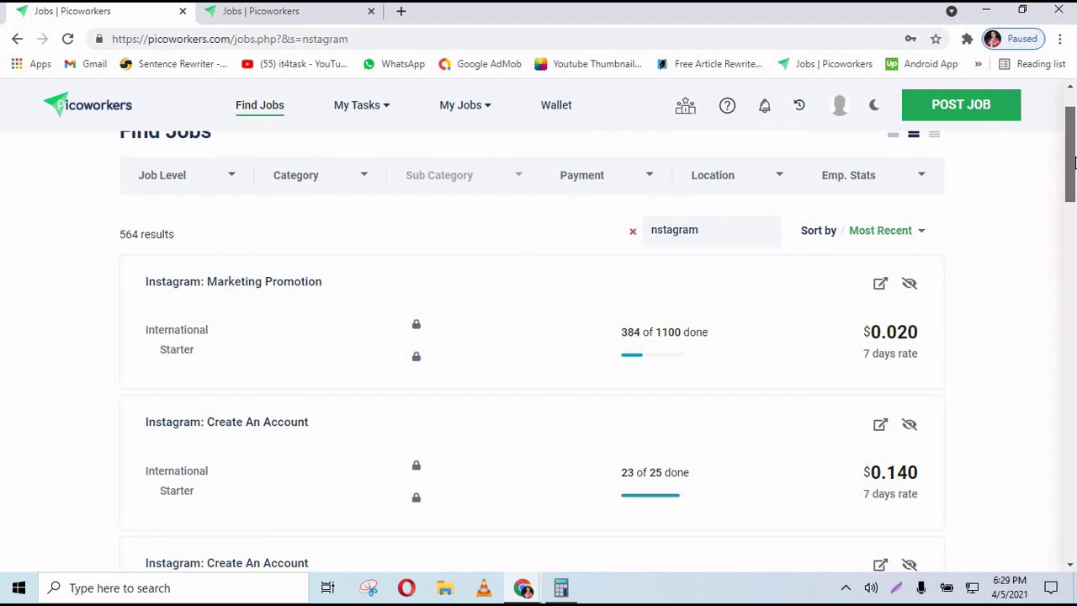